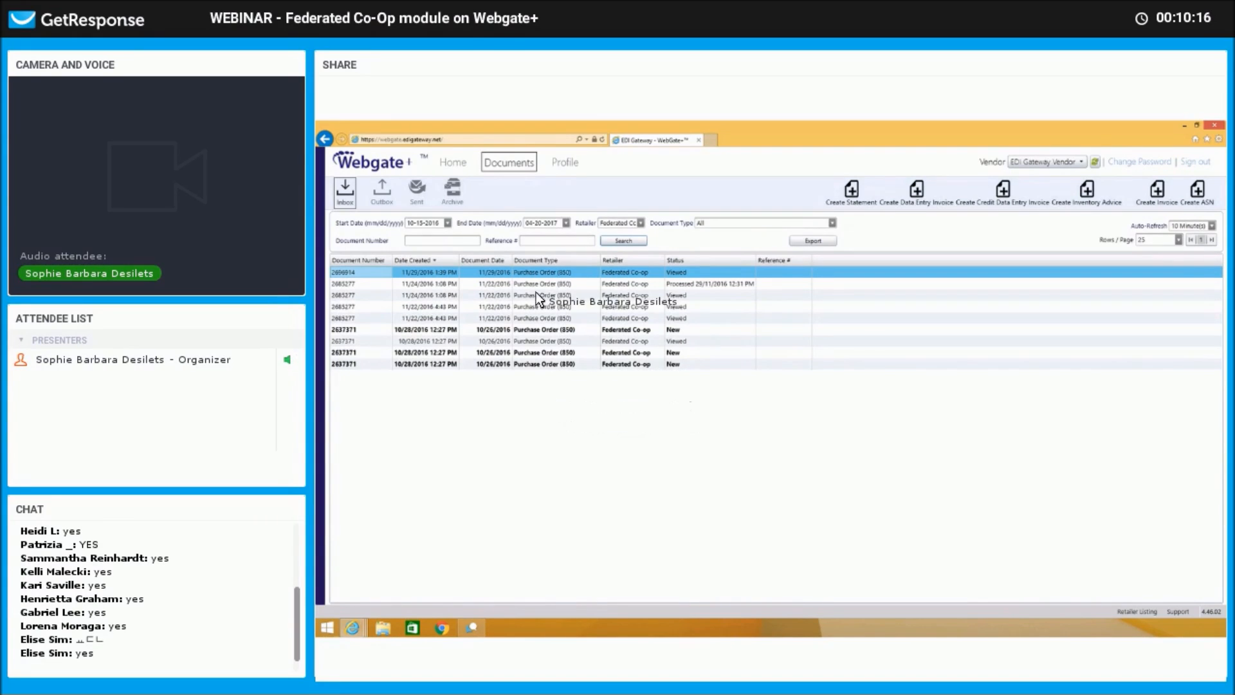
Open Federated Co-op purchase order 2696914 from the Documents Inbox.
double_click(534, 271)
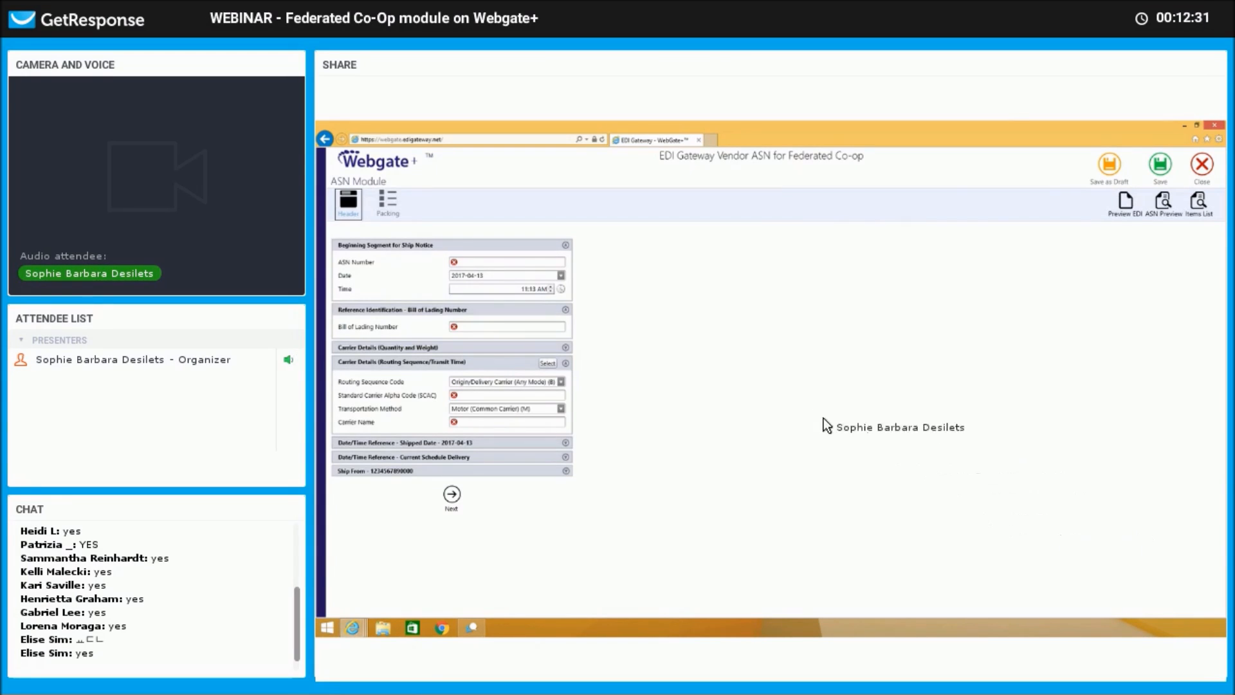
Enter ASN Number TEST123 and Bill of Lading Number test123 on the ship notice header.
left_click(489, 261)
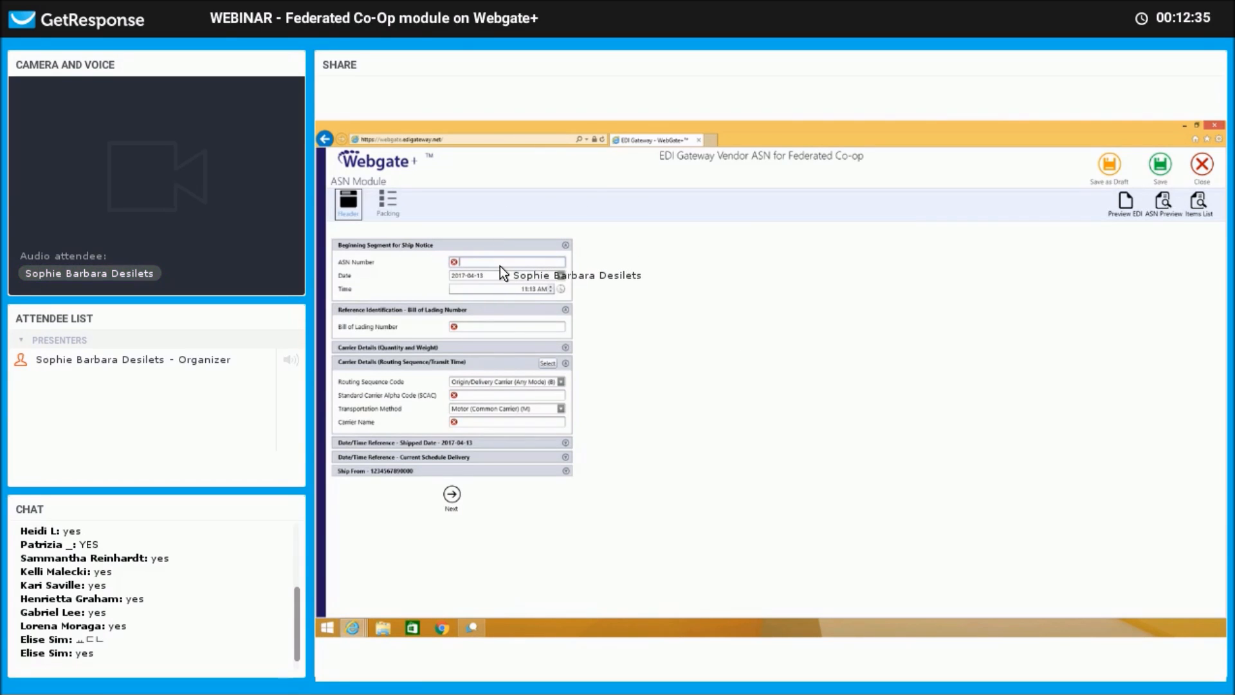
type("TEST123")
left_click(481, 325)
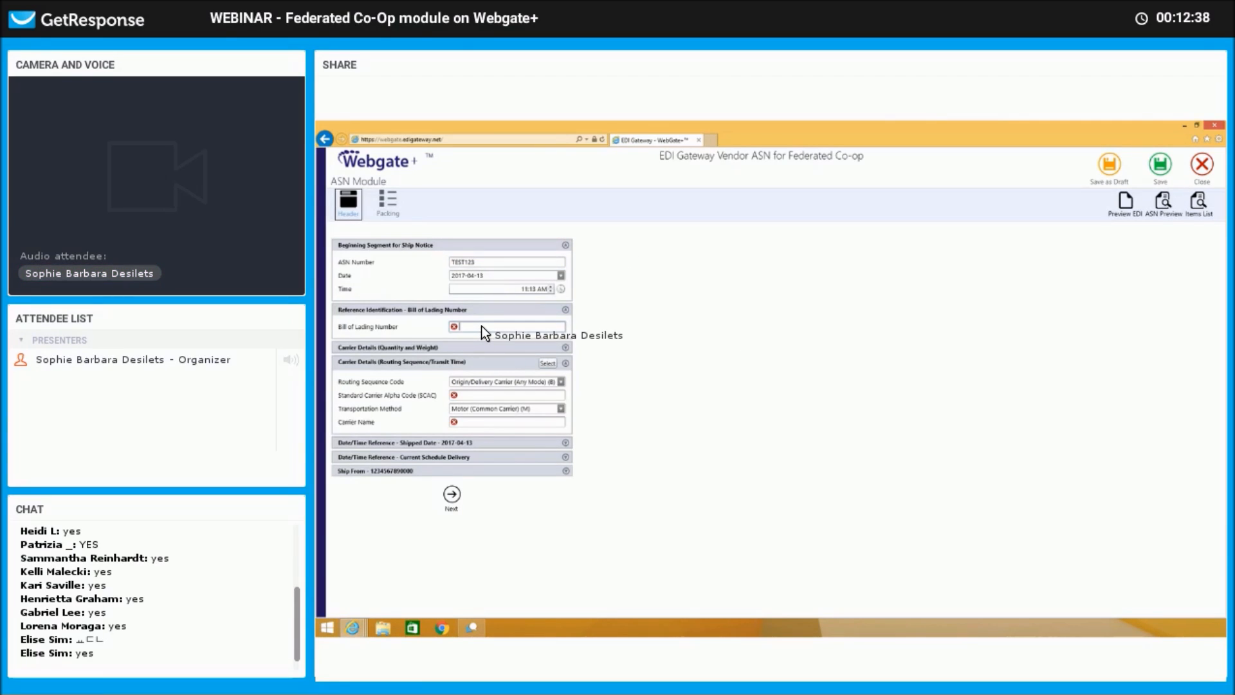
type("test123")
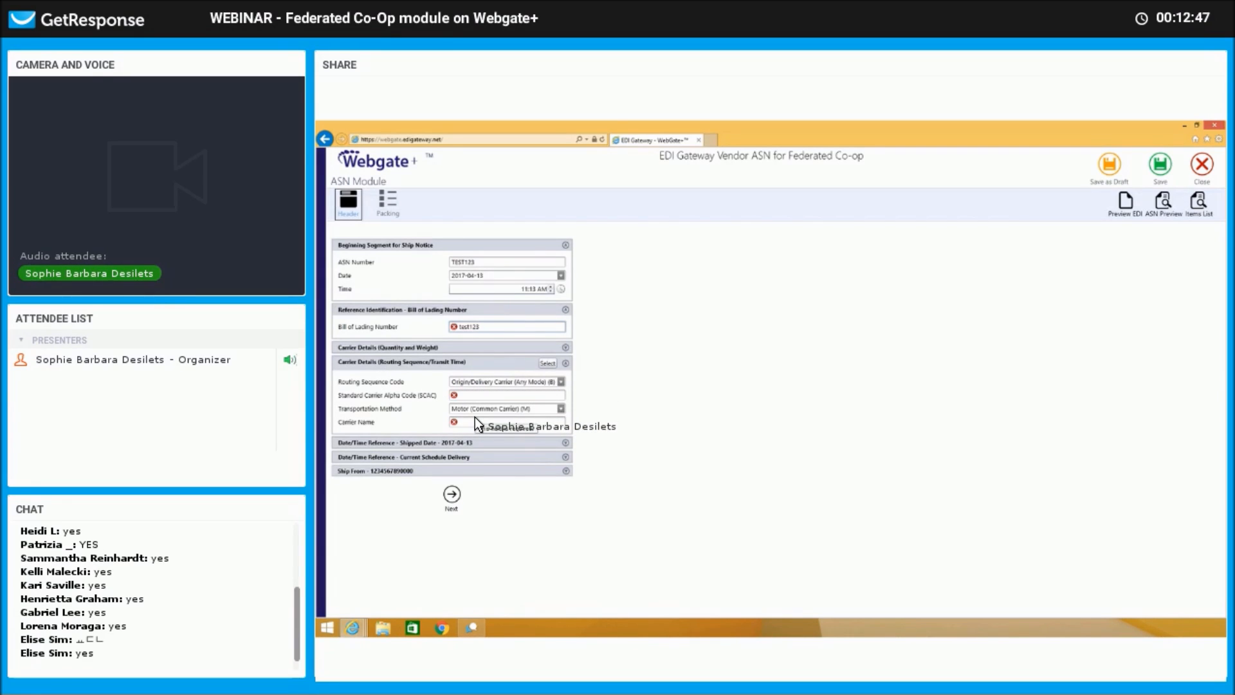
Pick UPS from the carrier list, filling SCAC UPSN and Carrier Name UPS.
left_click(550, 364)
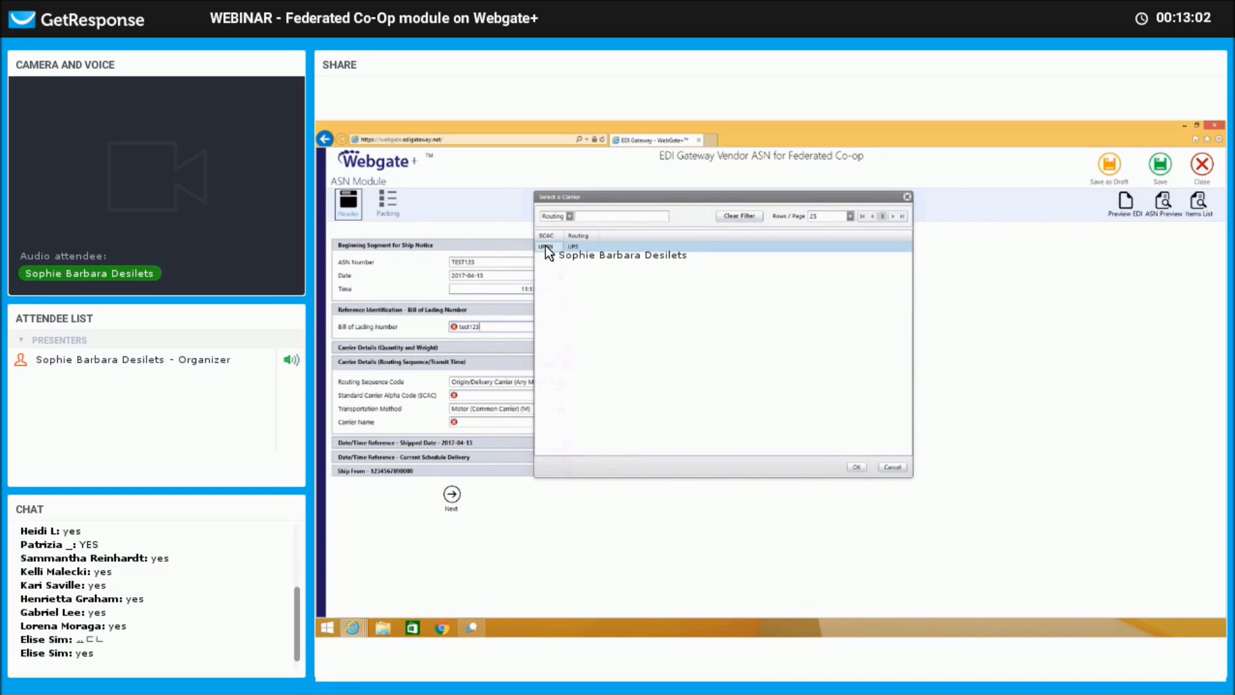
double_click(556, 245)
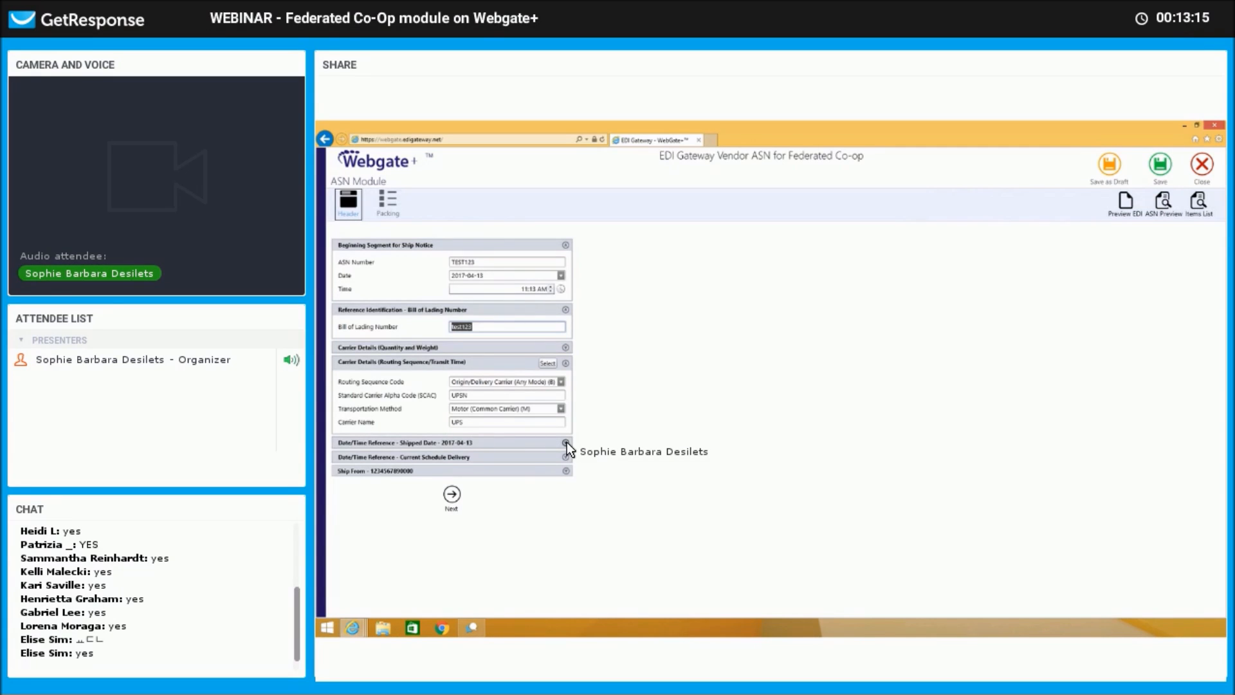
Expand the Shipped Date, Current Schedule Delivery, Ship From and Quantity and Weight sections.
left_click(566, 443)
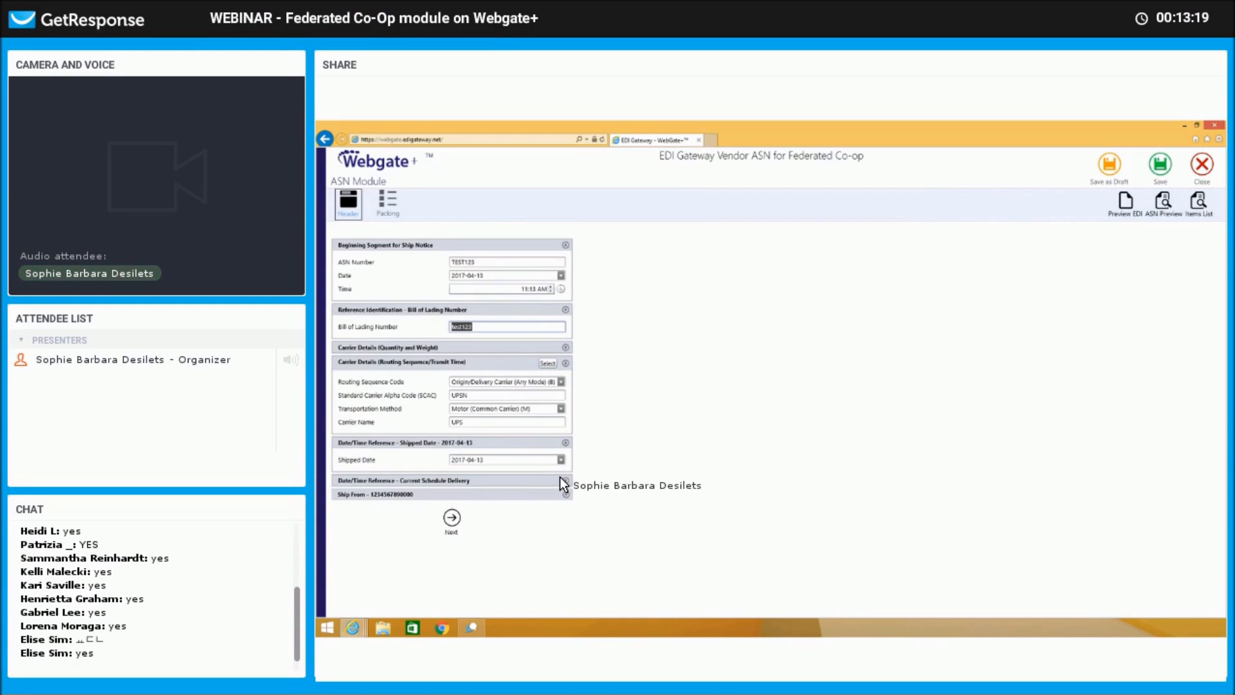
left_click(566, 481)
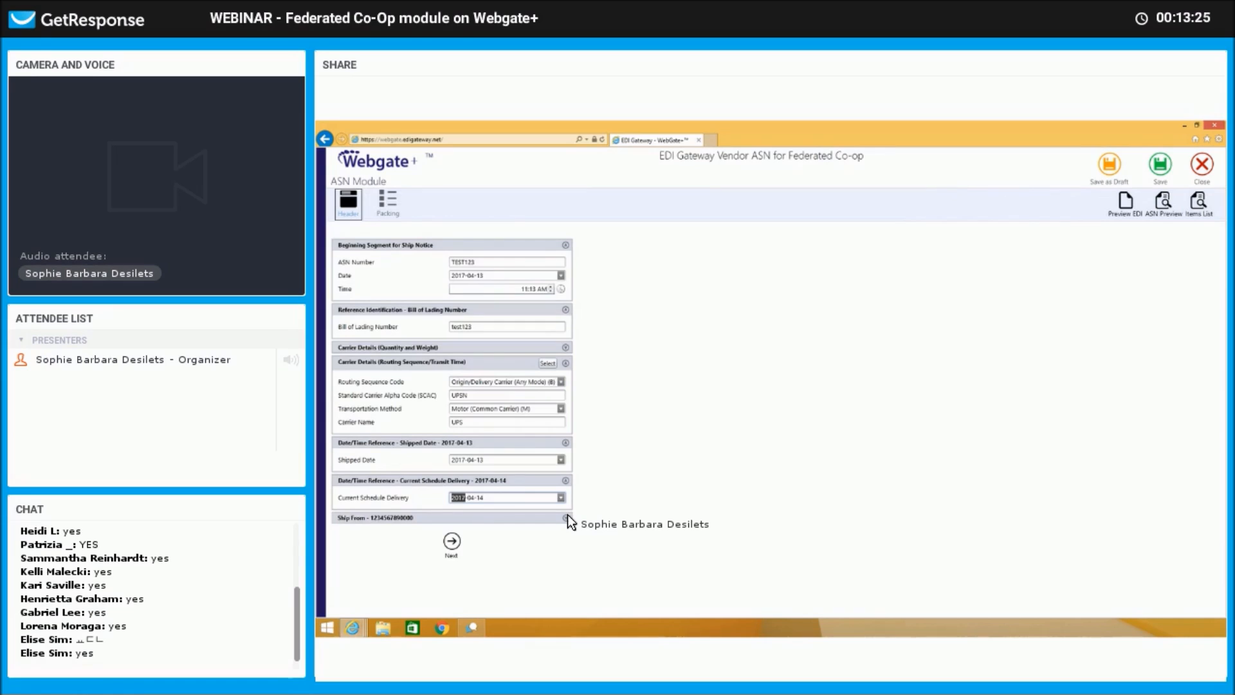
left_click(566, 517)
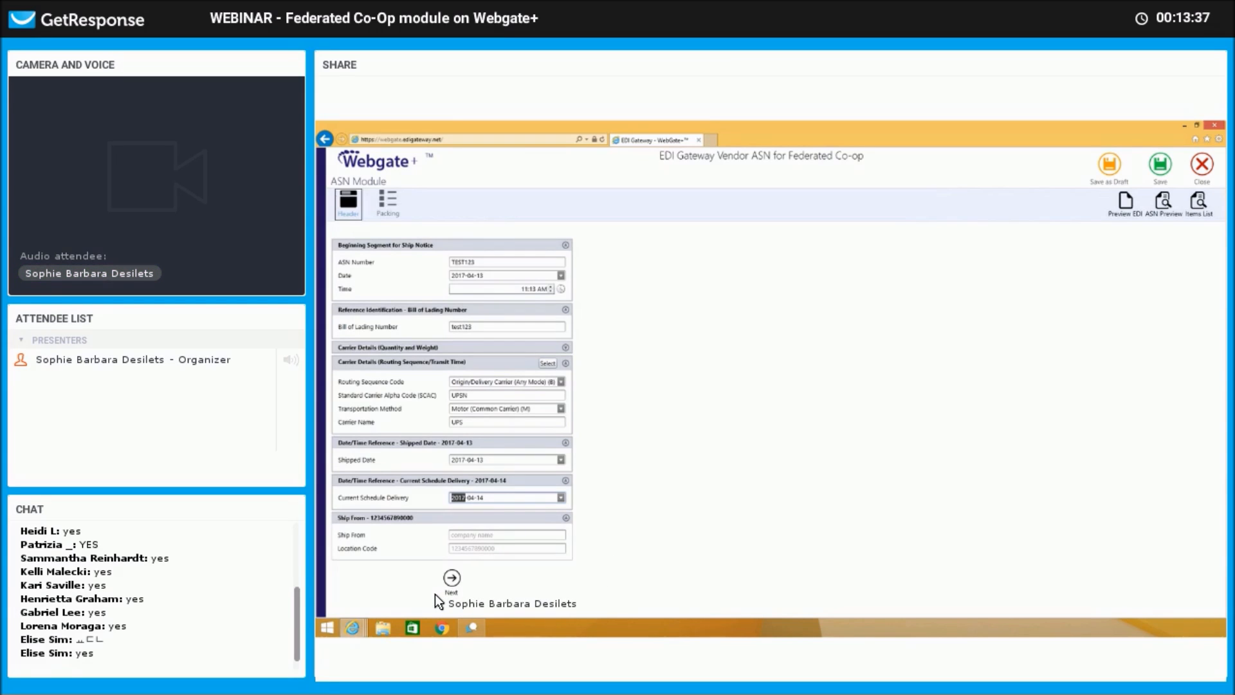
left_click(566, 346)
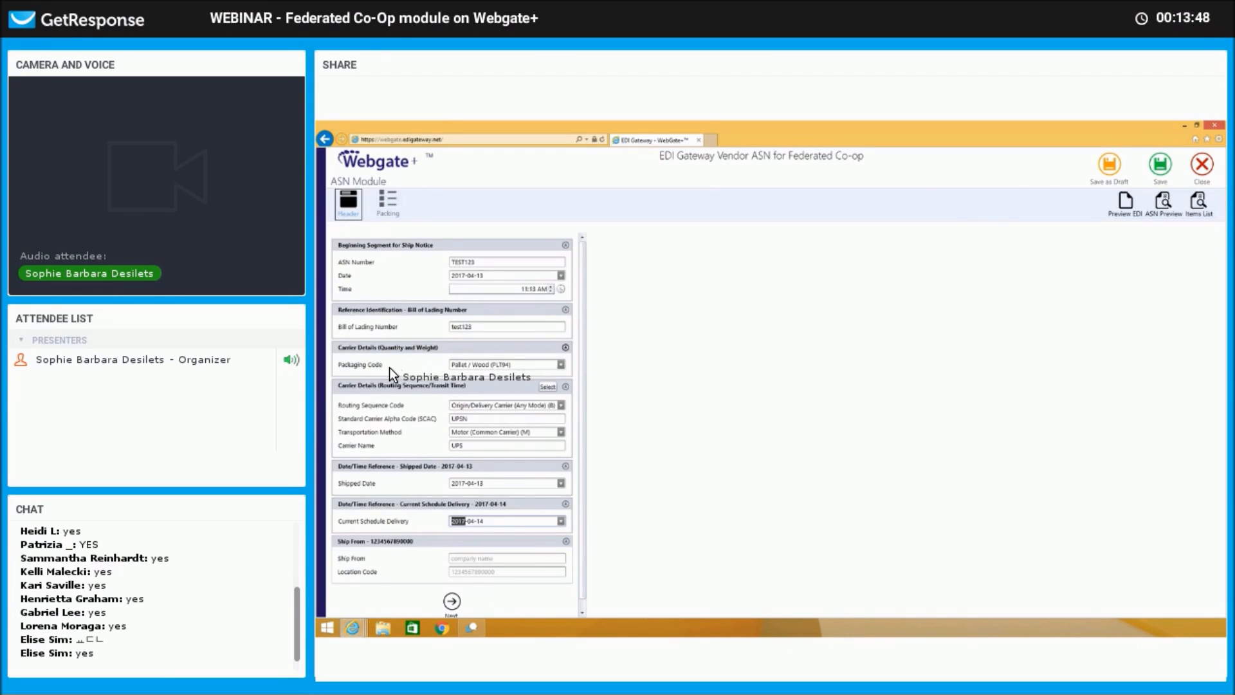
Change the Packaging Code to Carton / Corrugated or Solid (CTN25).
left_click(561, 364)
left_click(562, 363)
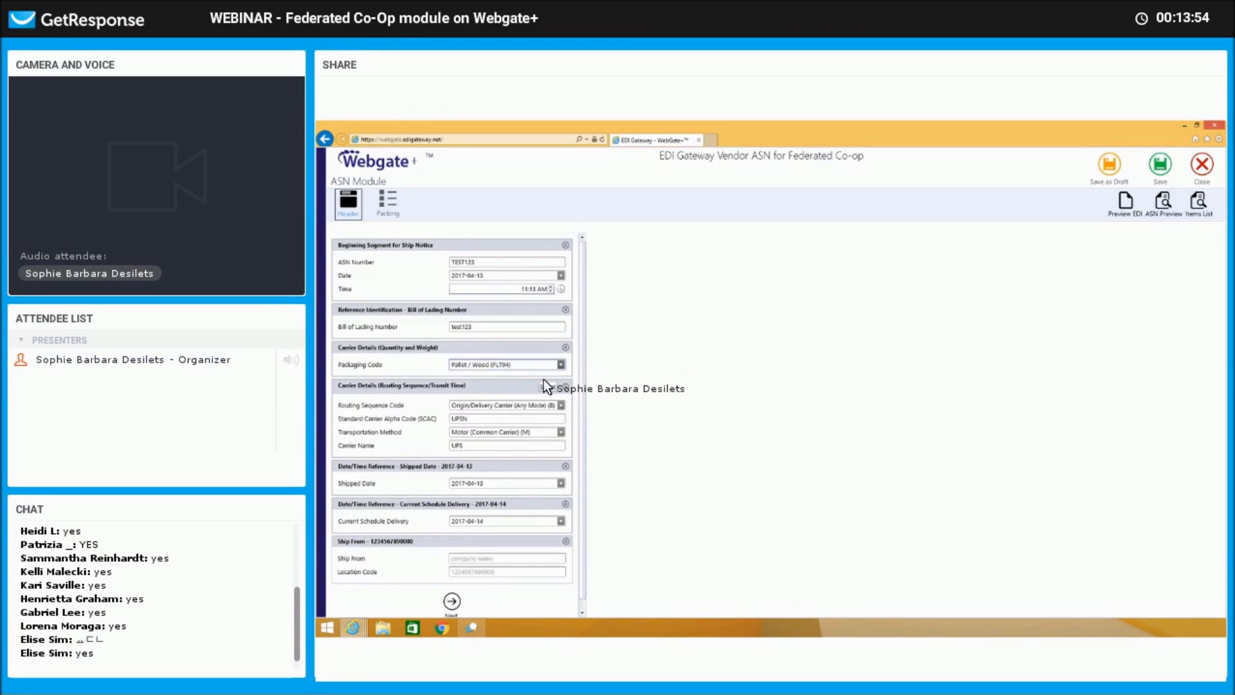
left_click(561, 364)
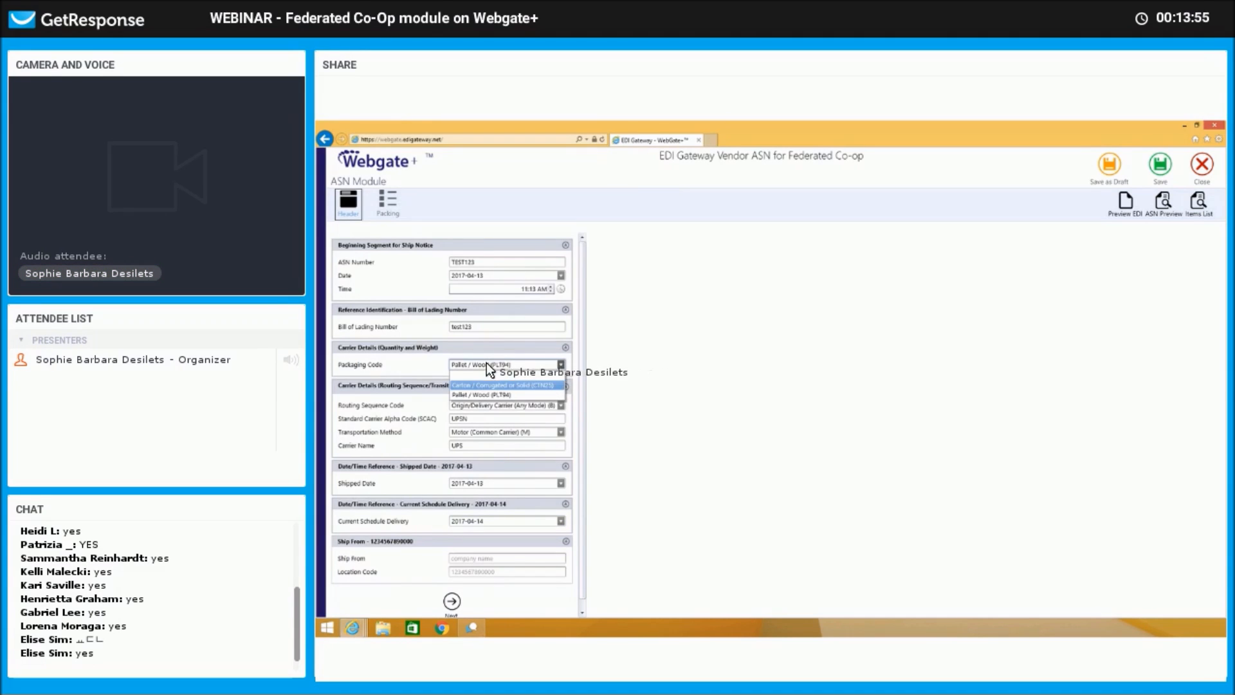
left_click(502, 384)
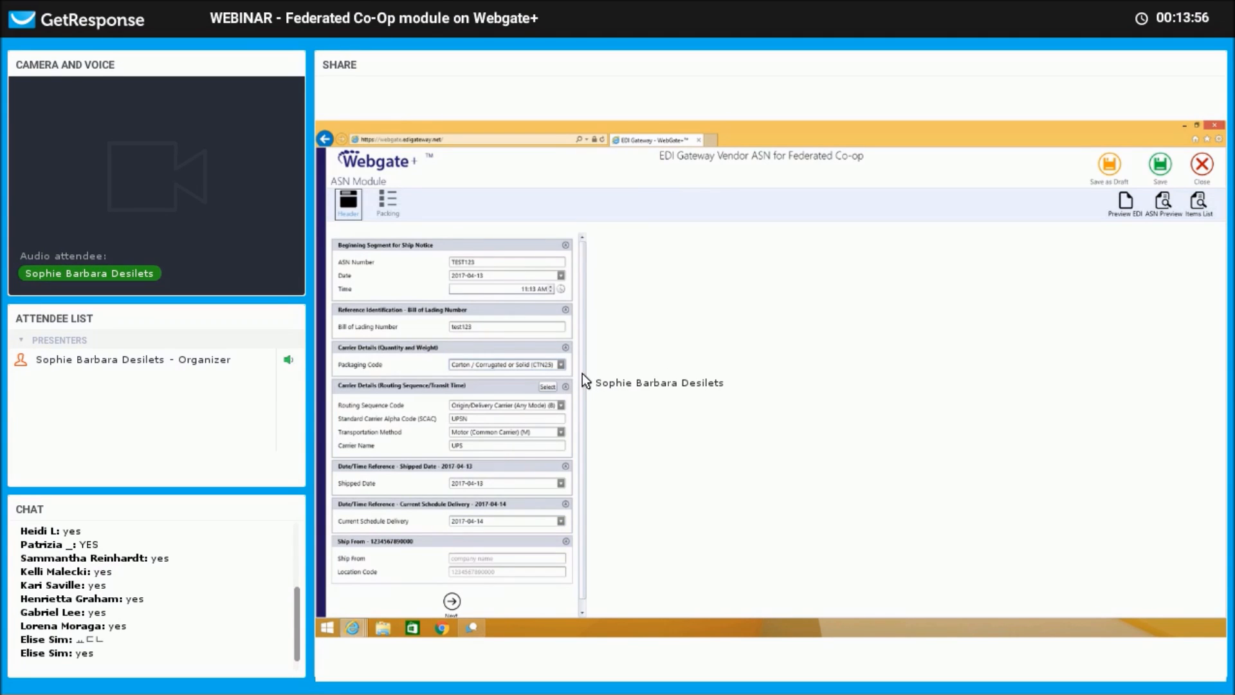
scroll(450, 587, "down", 1)
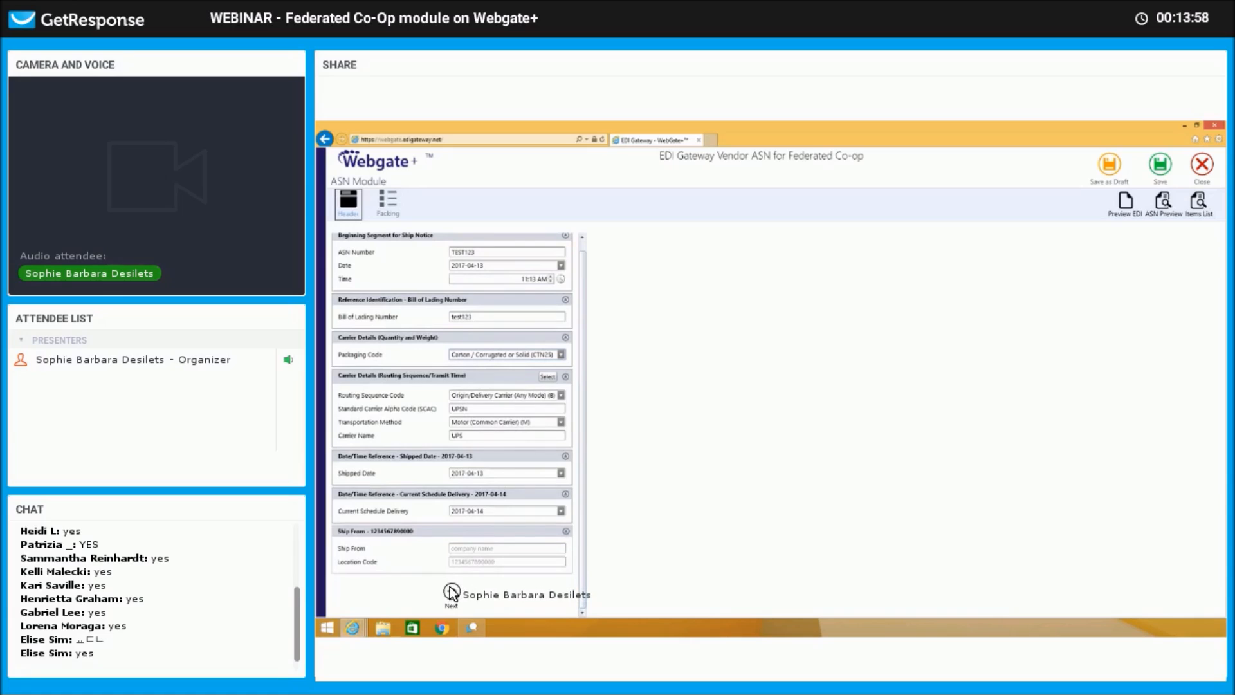
On the Packing tab, give order 2696914 a gross weight of 100.00, then return to the Header.
left_click(451, 591)
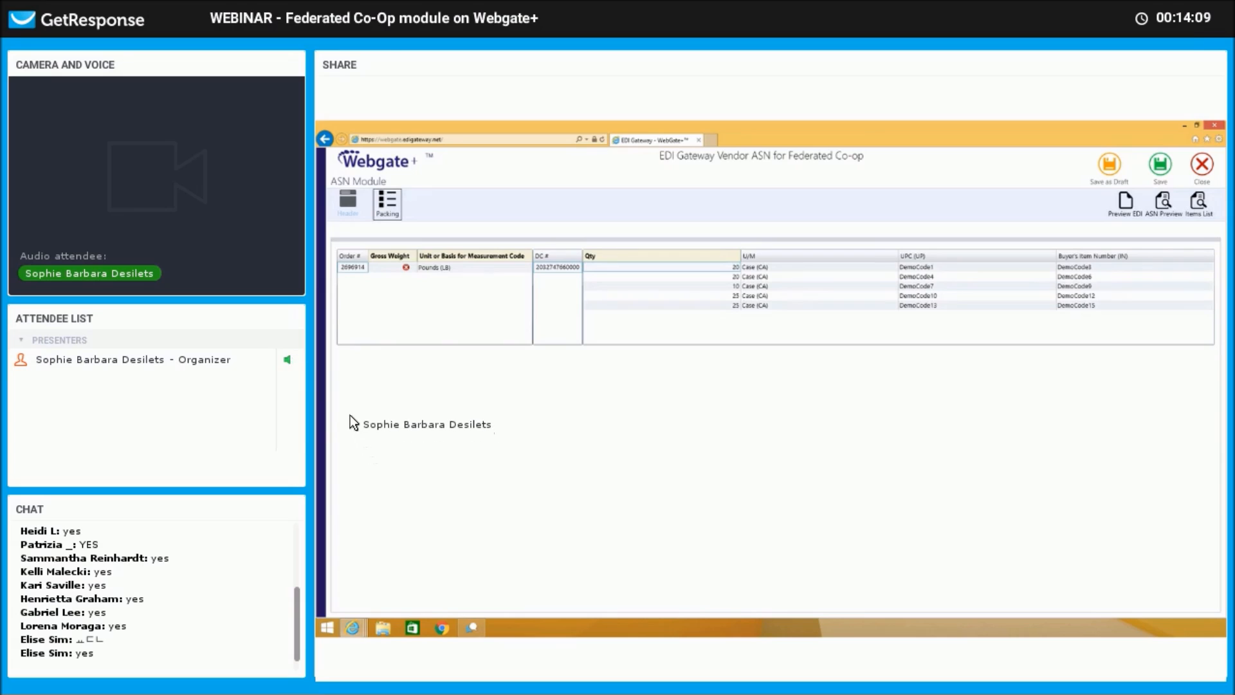
left_click(385, 265)
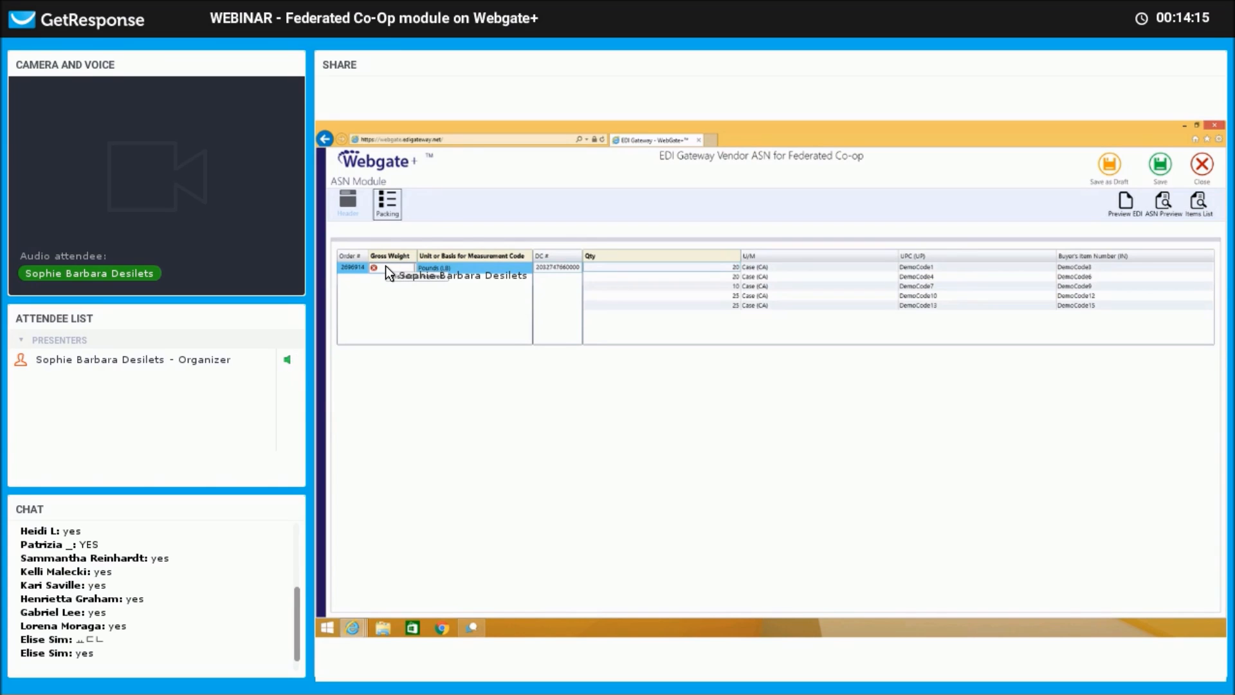
type("100")
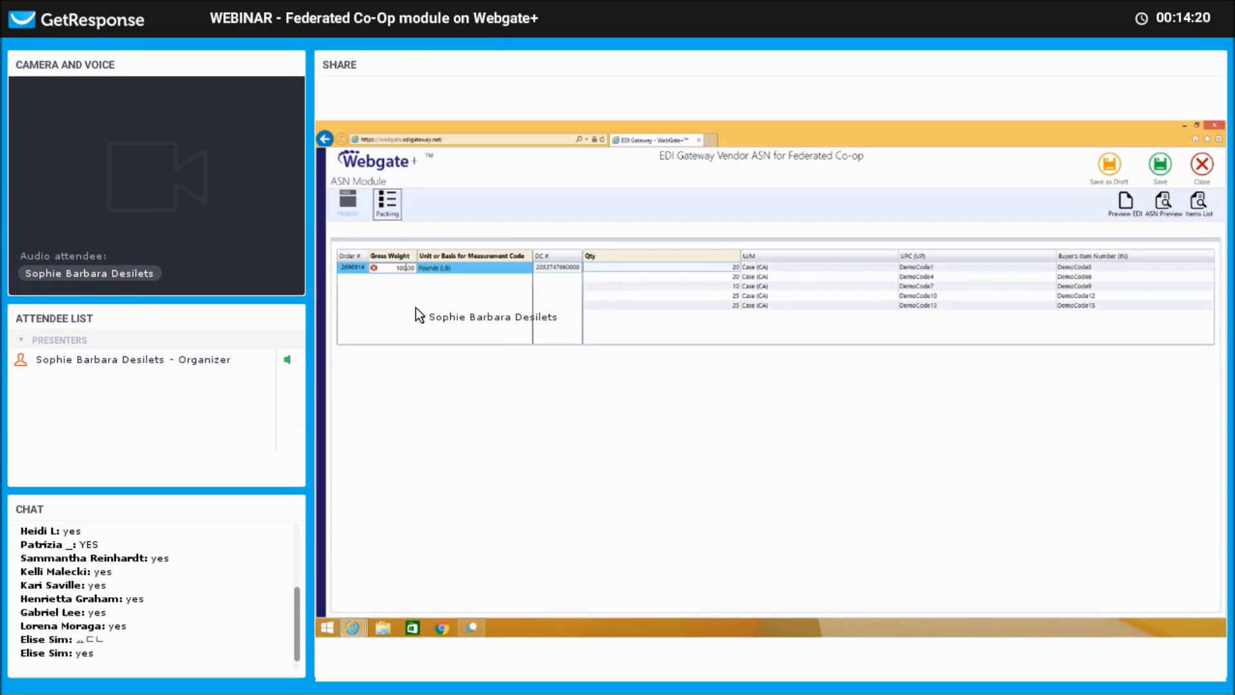
left_click(416, 309)
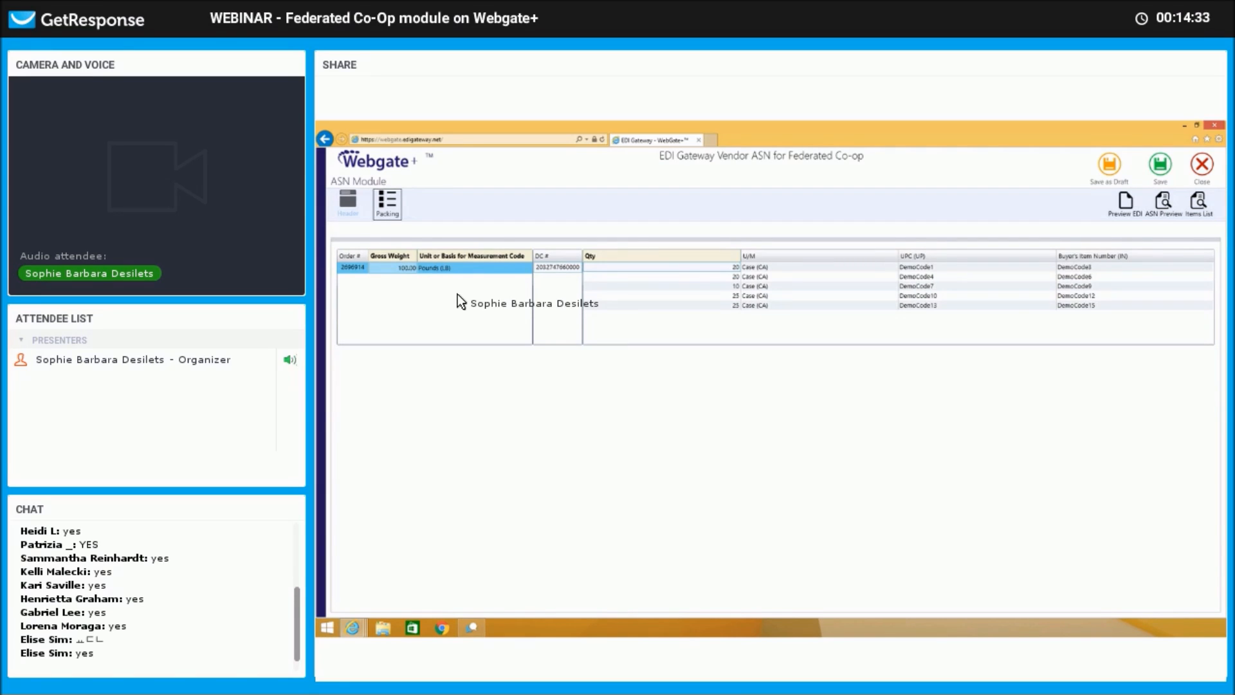
left_click(348, 199)
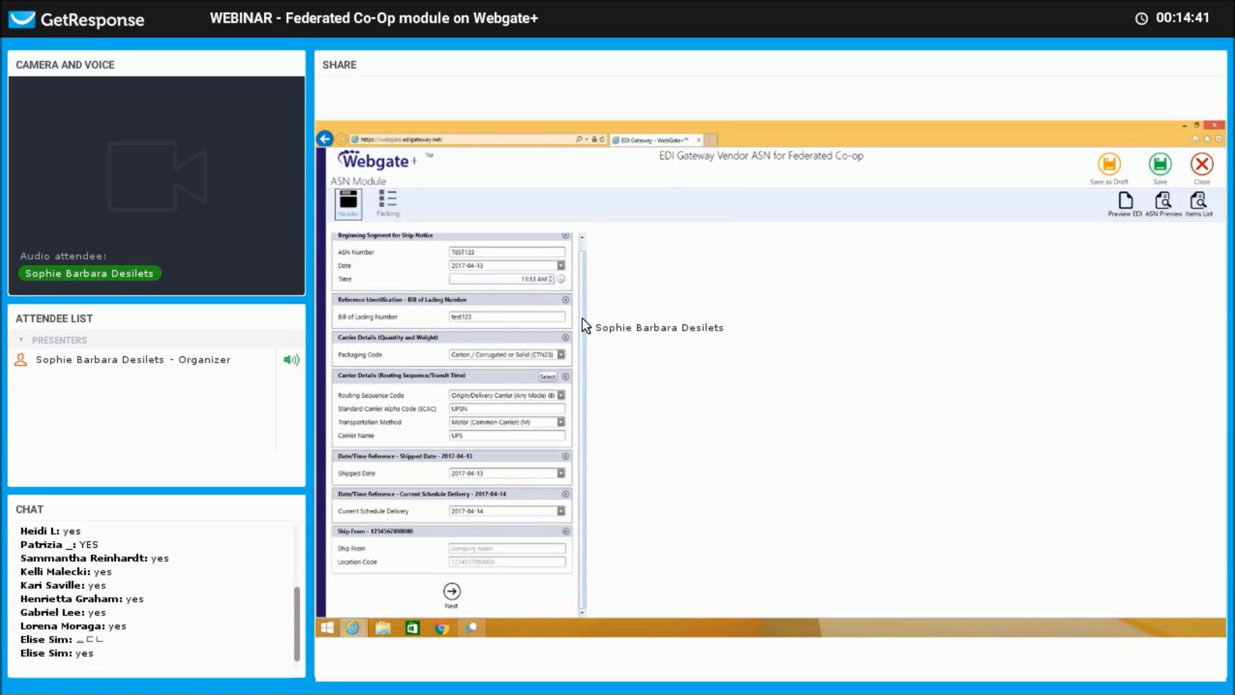
Save ASN TEST123 so it appears as a Valid ship notice in the Outbox.
scroll(585, 290, "up", 1)
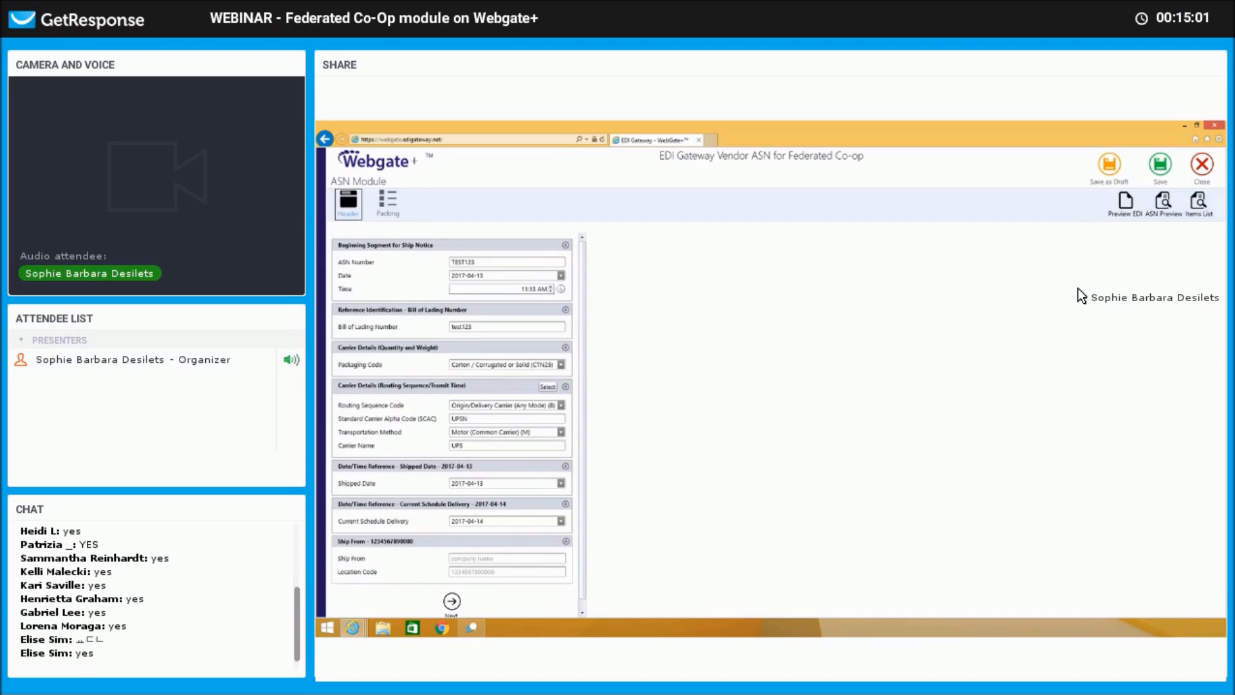
left_click(1160, 169)
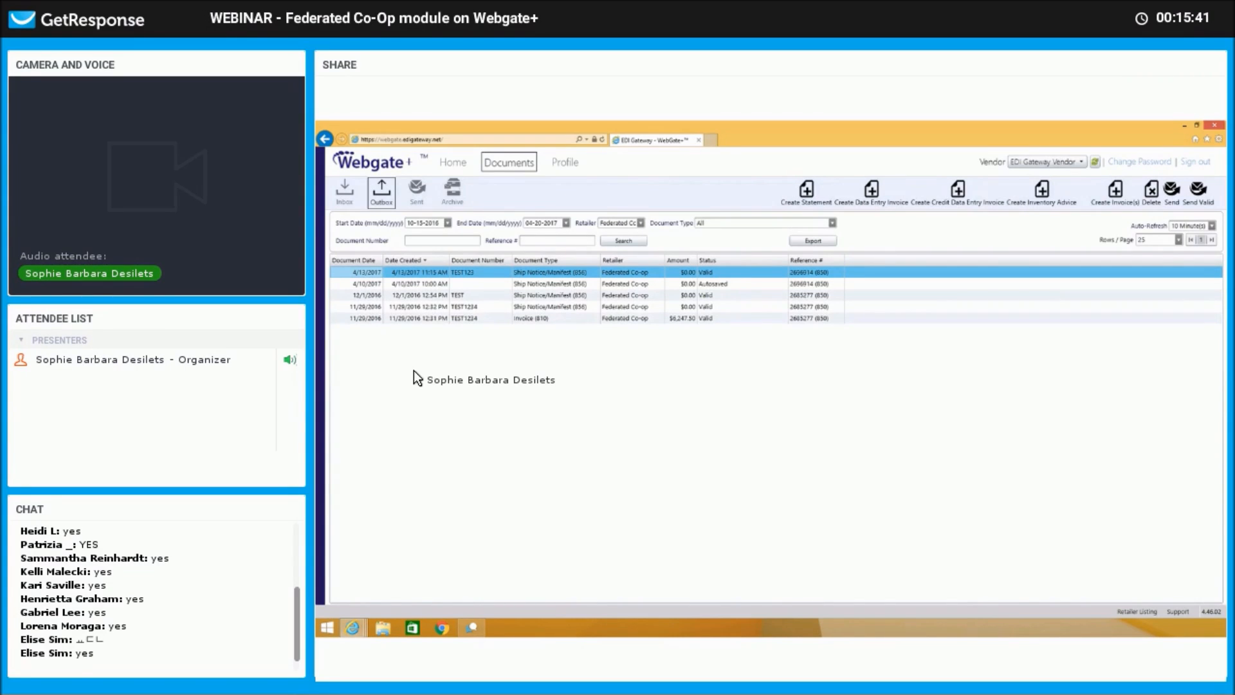
Generate an invoice from the 4/13/2017 TEST123 ship notice with Create Invoice(s).
right_click(637, 269)
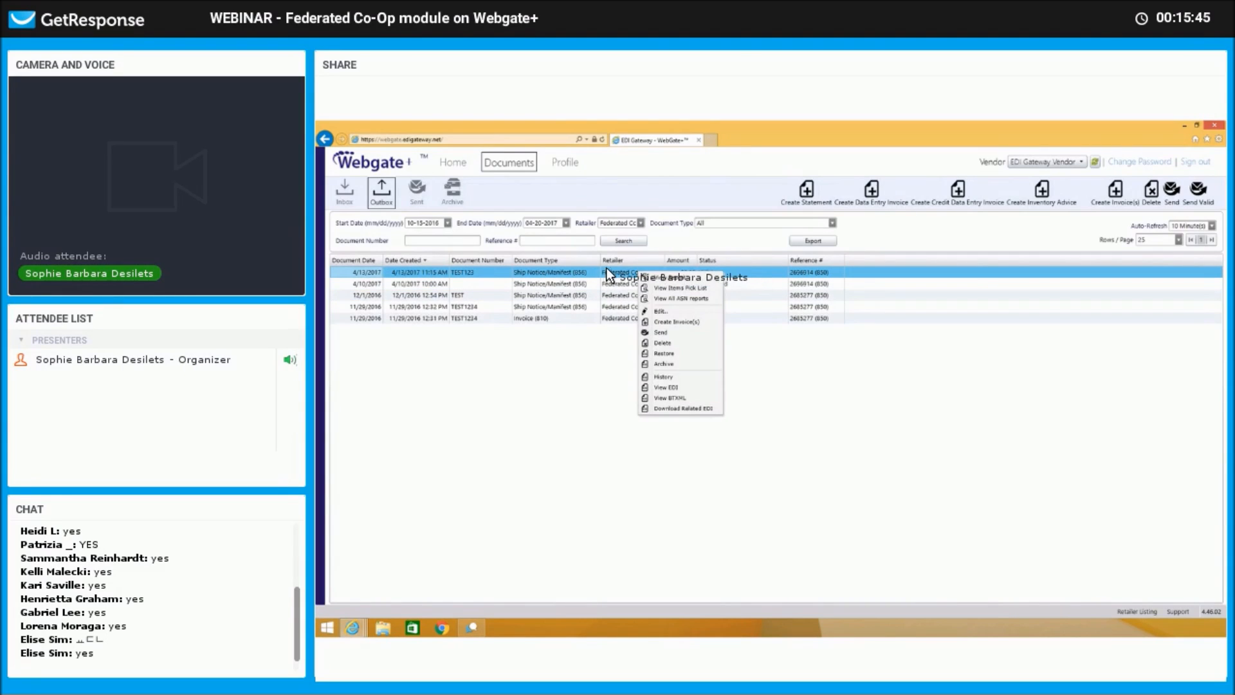
left_click(383, 194)
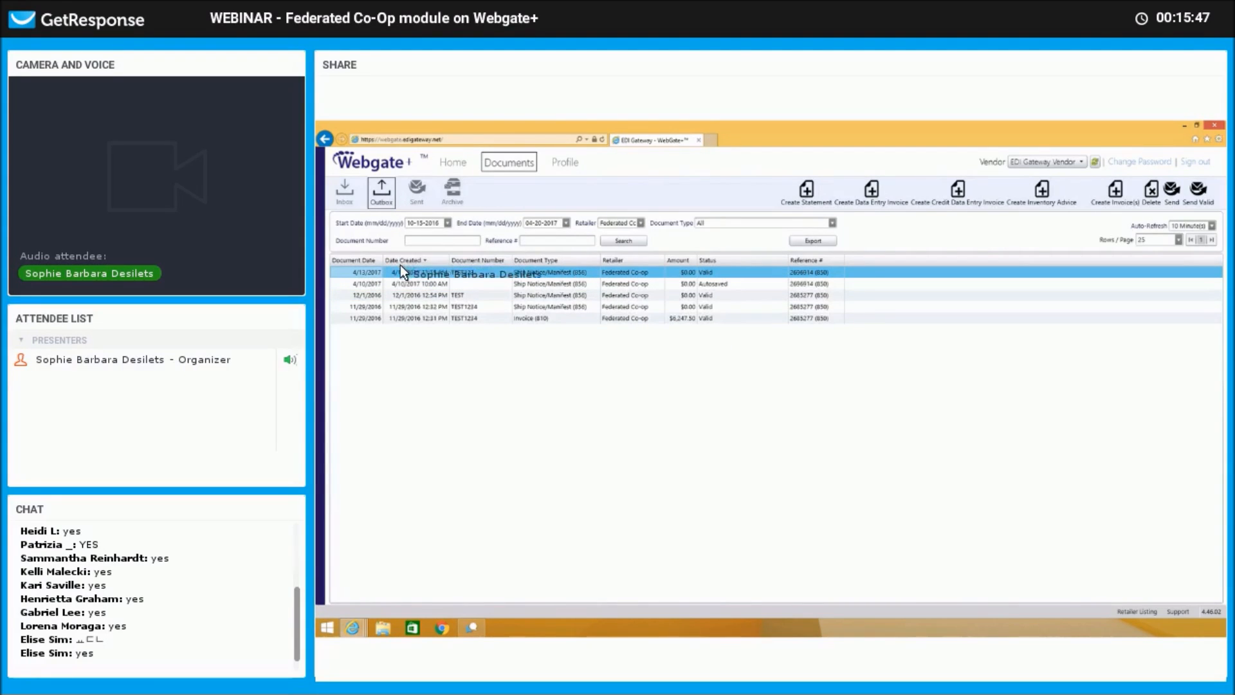
right_click(475, 274)
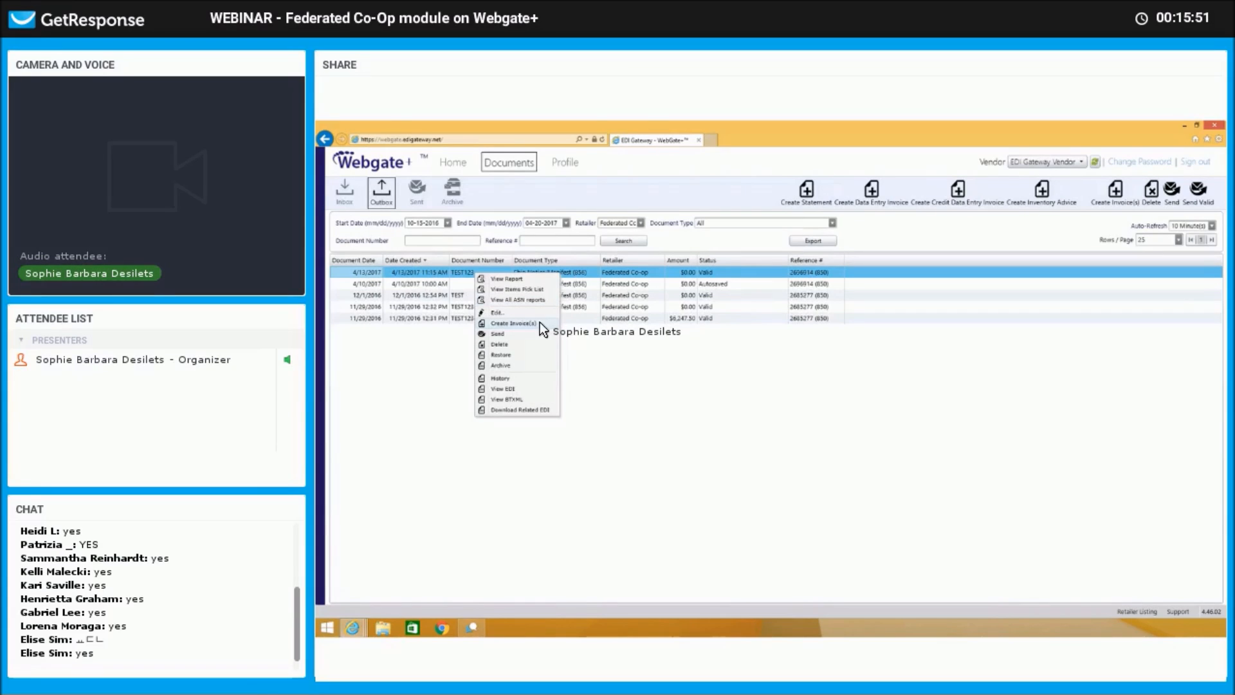
left_click(576, 272)
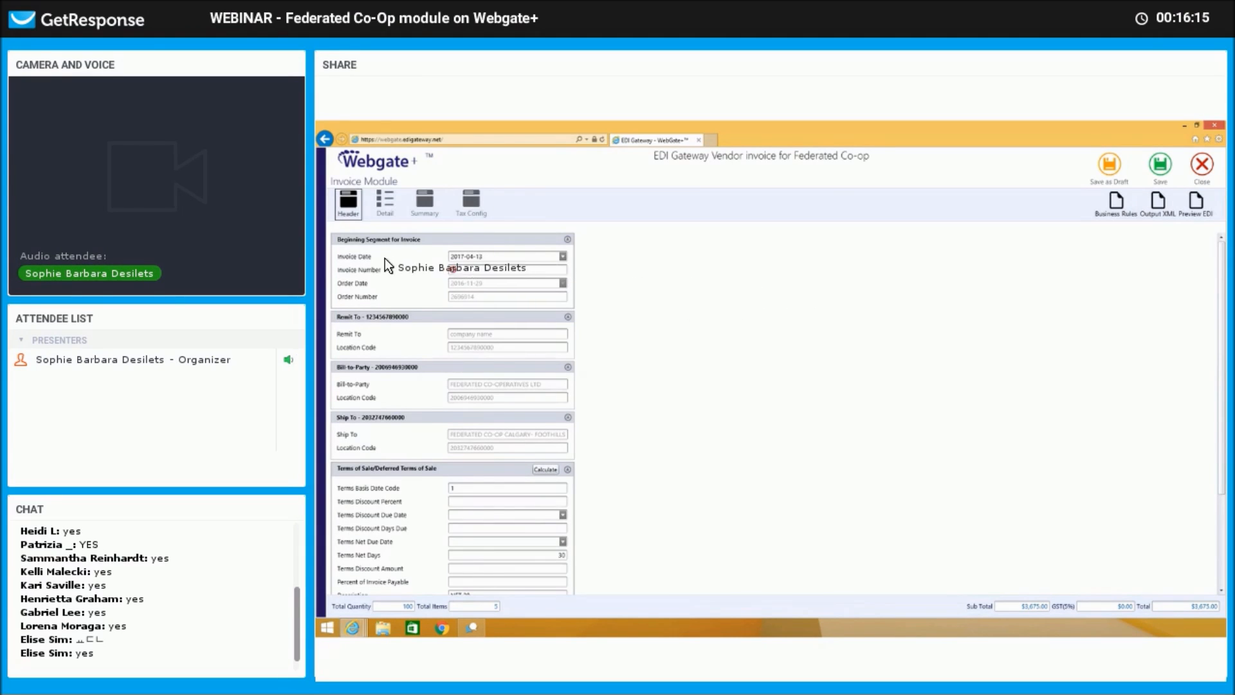
Enter invoice number TEST1234, calculate the NET 30 due date 2017-05-13, and keep Prepaid (PP) payment.
left_click(539, 269)
type("TEST1234")
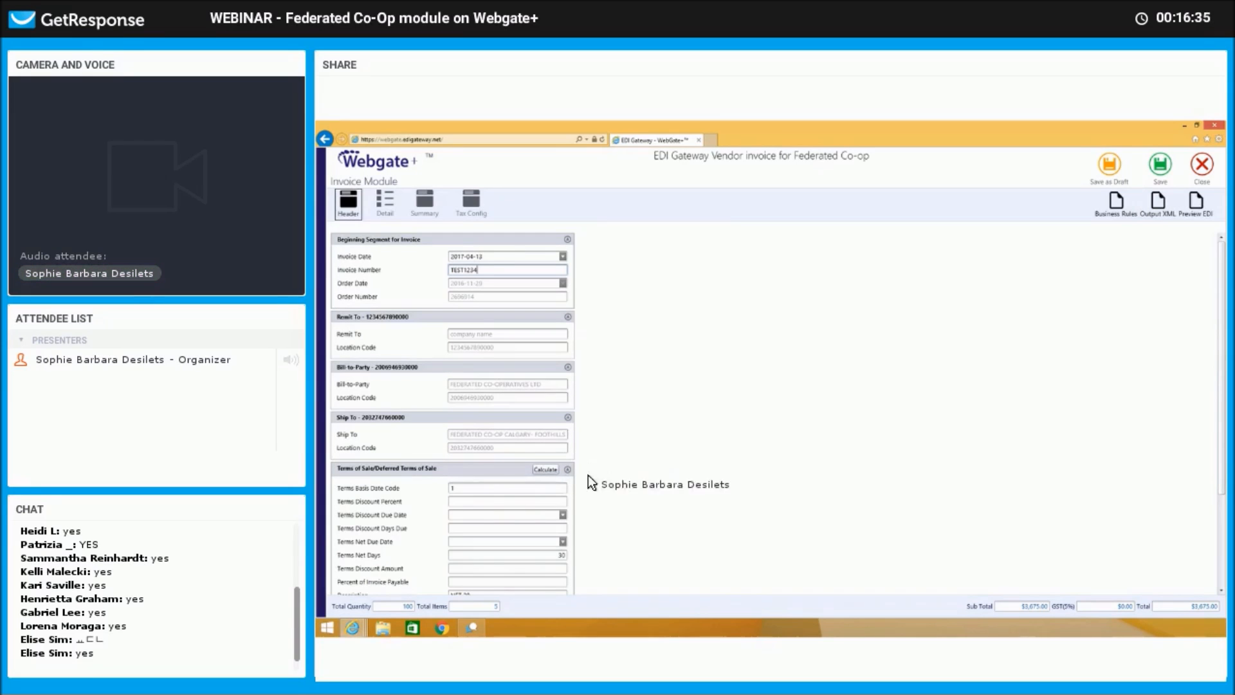
scroll(594, 533, "down", 3)
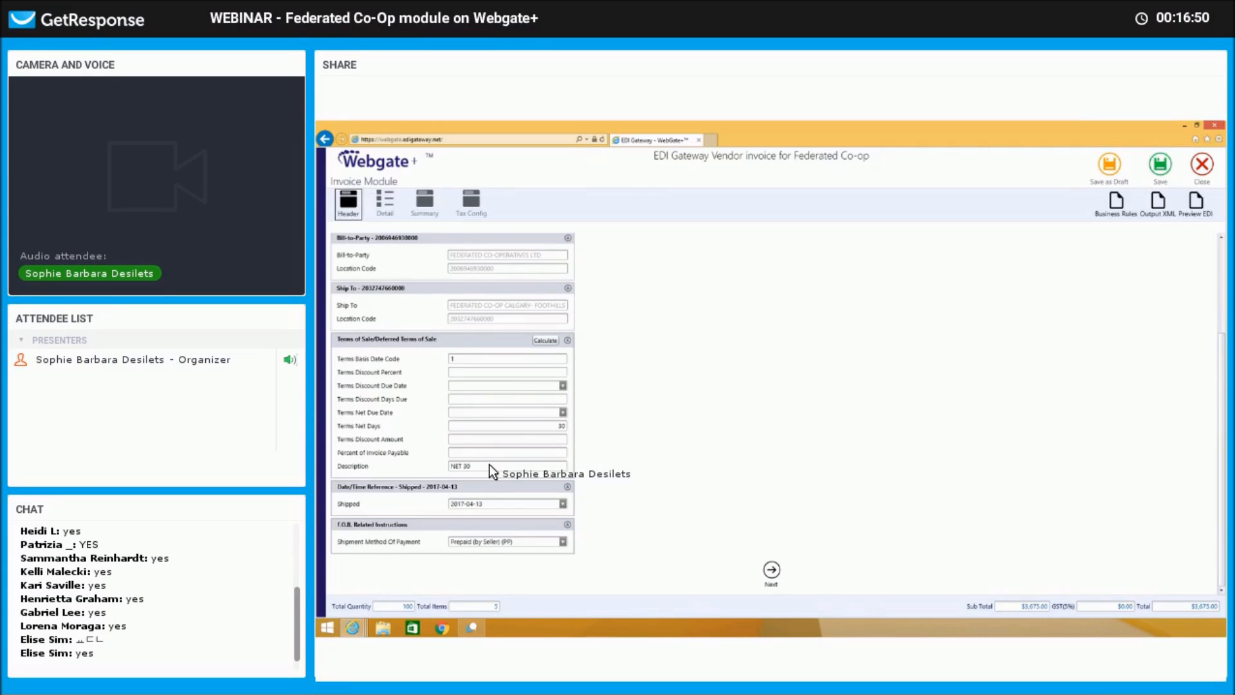
left_click(552, 339)
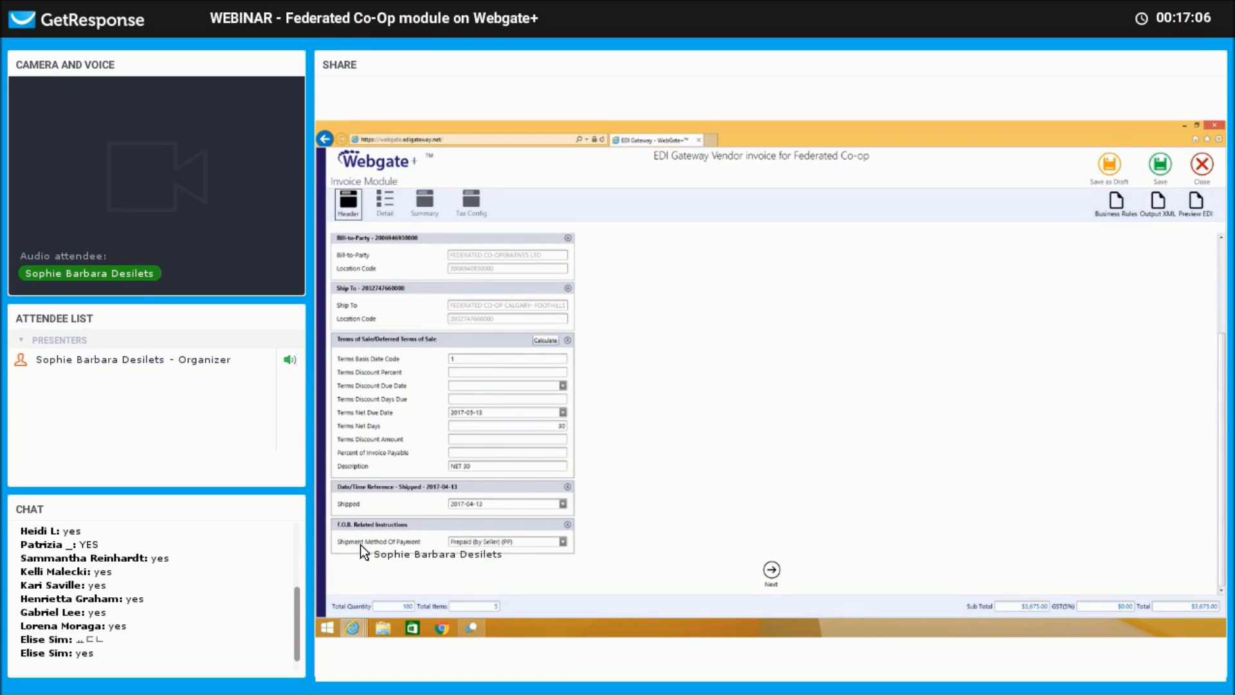
left_click(563, 542)
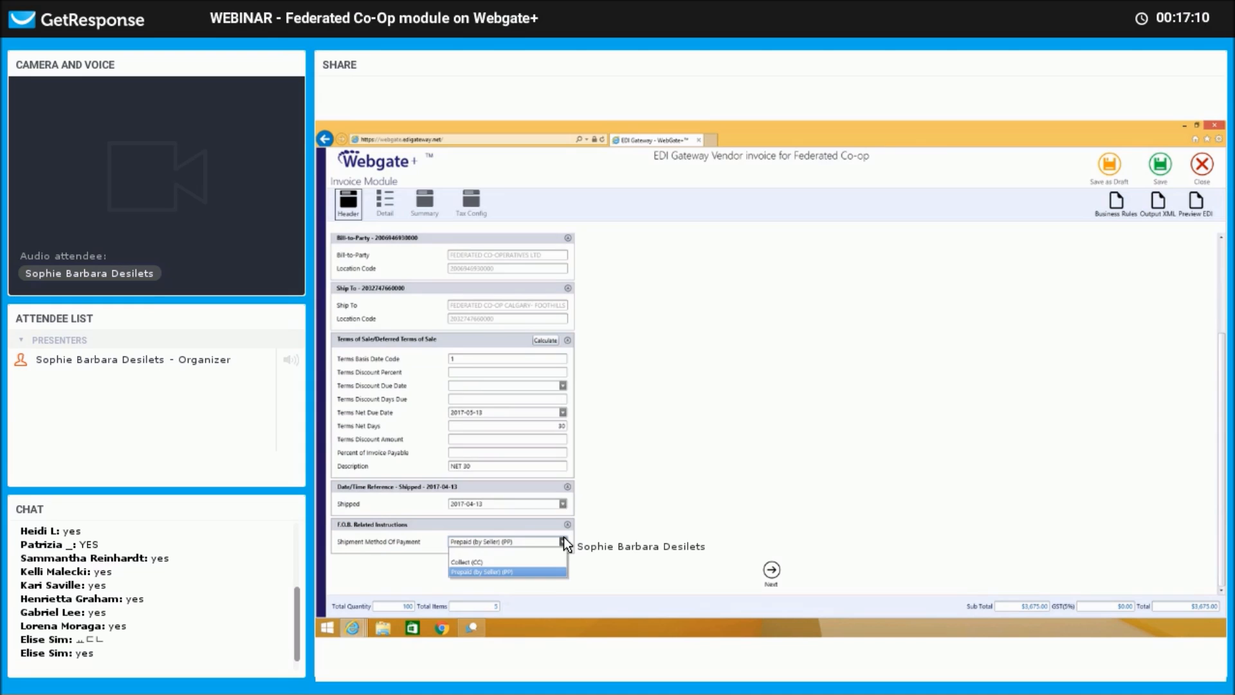
left_click(563, 538)
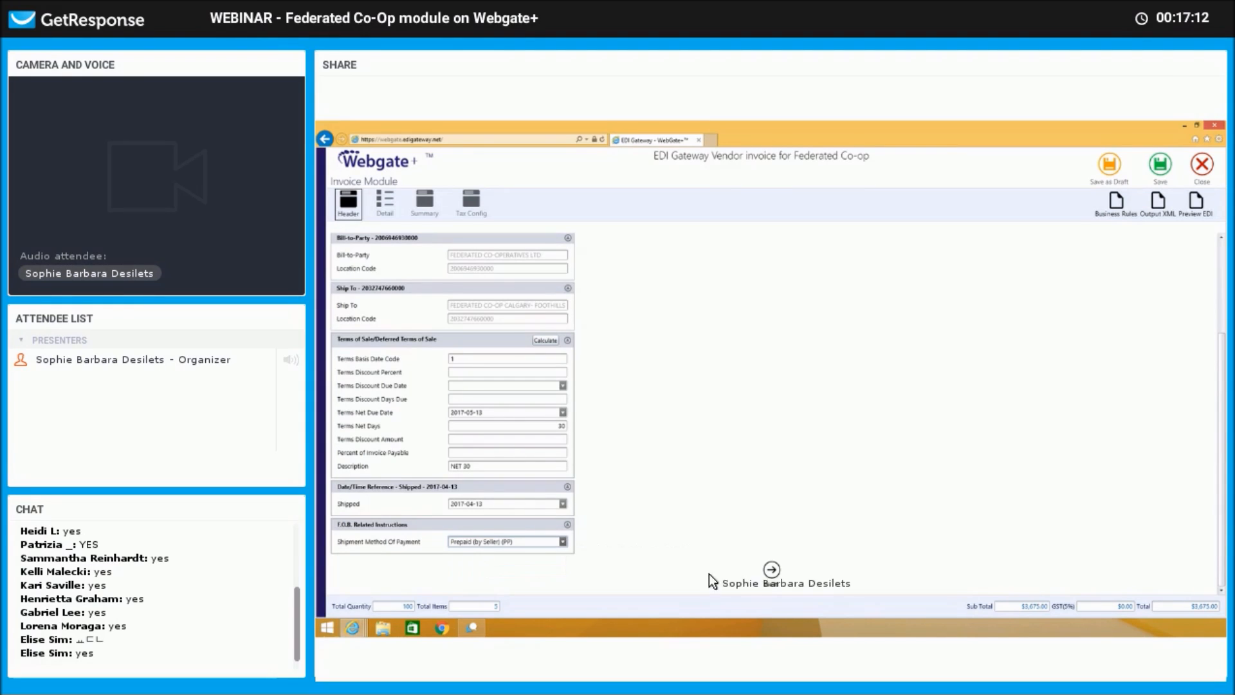
Change the DemoCode1 line's unit price to 30.00.
left_click(772, 571)
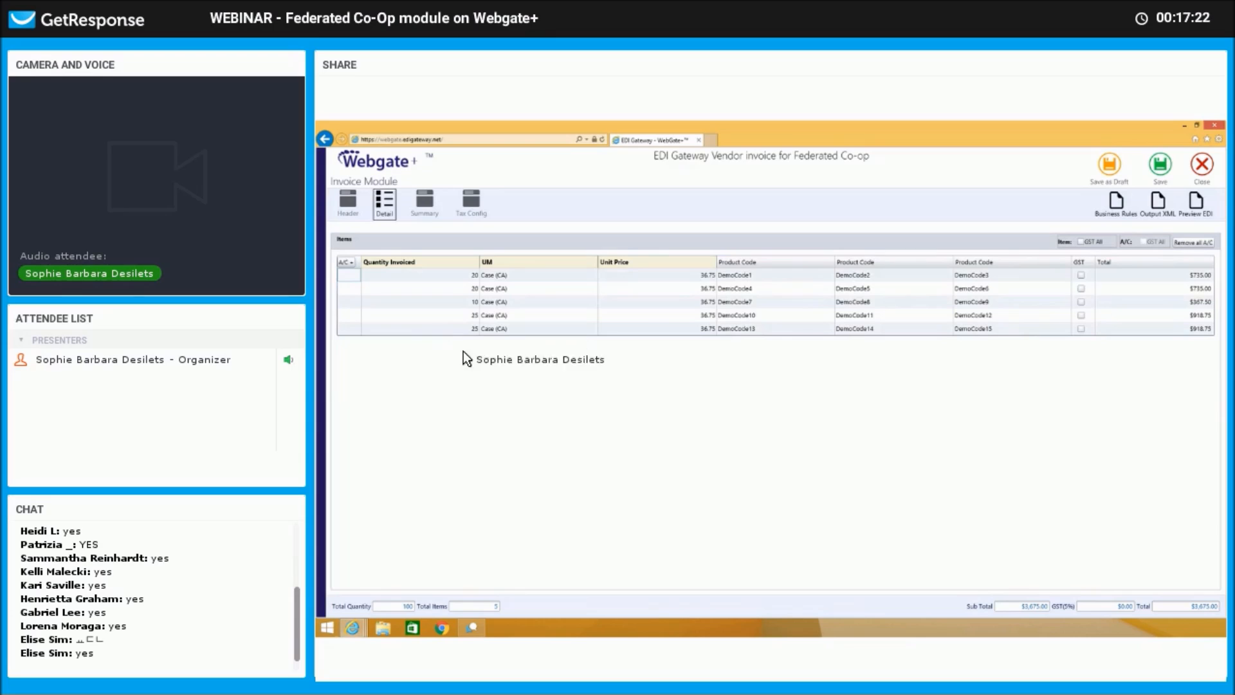
left_click(692, 276)
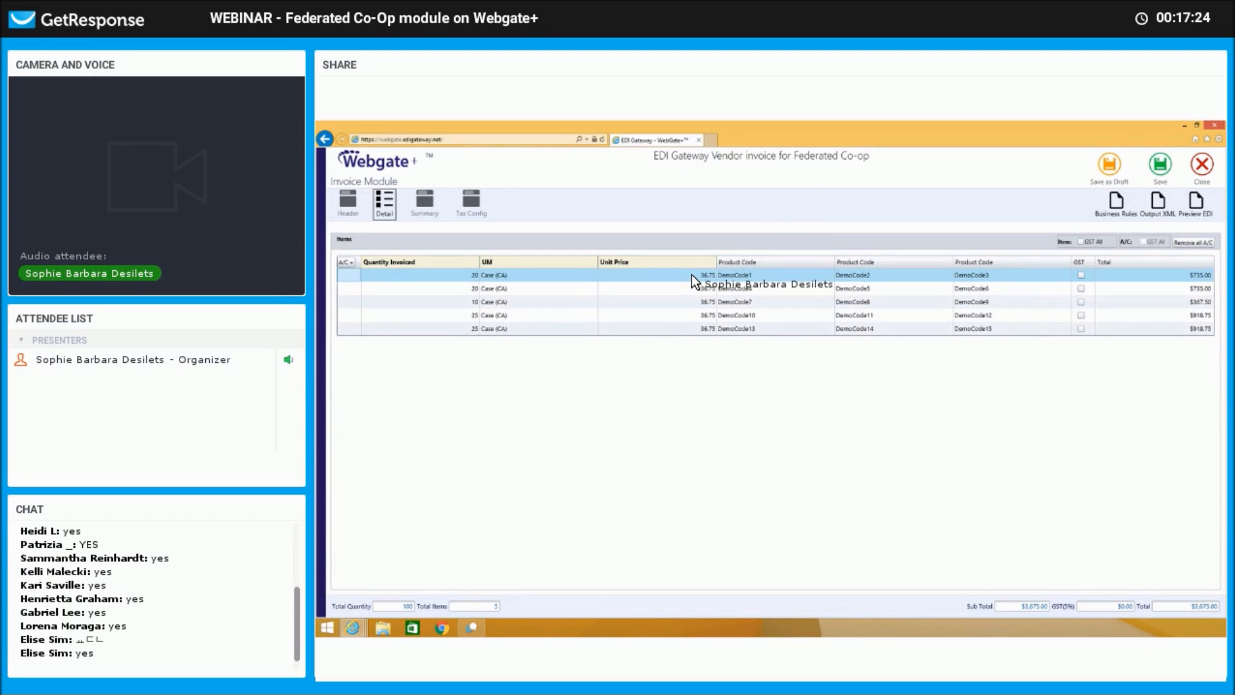
left_click(692, 275)
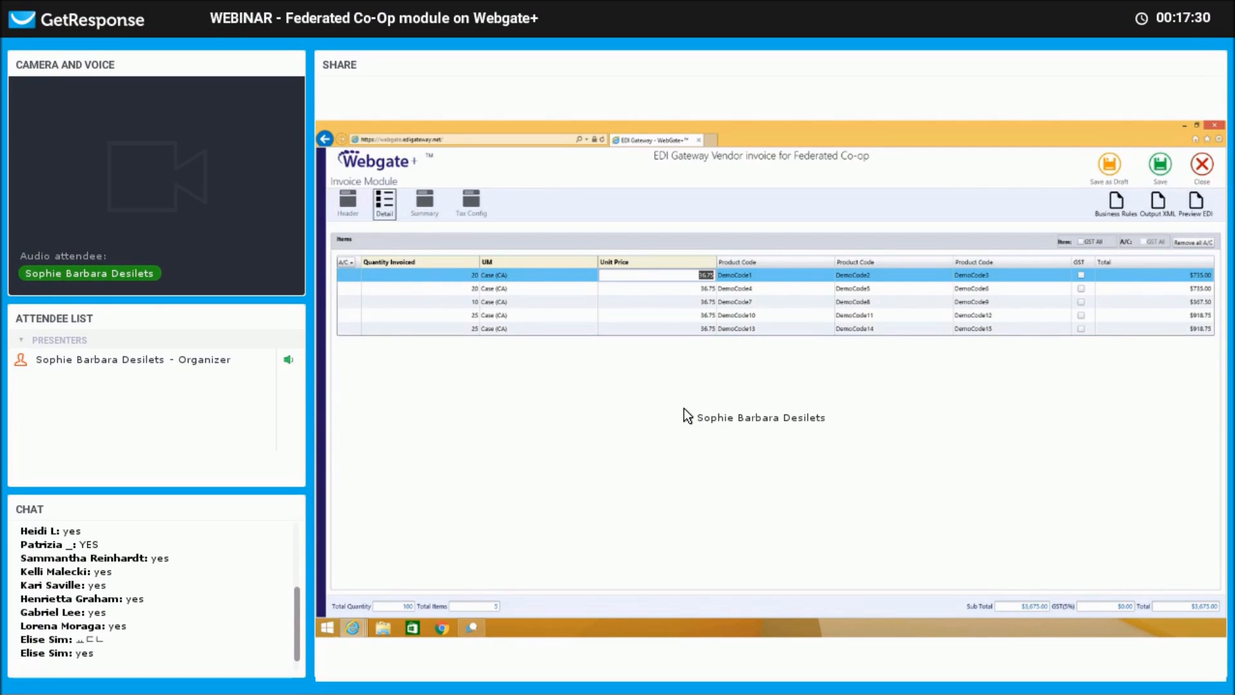
type("30.00")
key("Down")
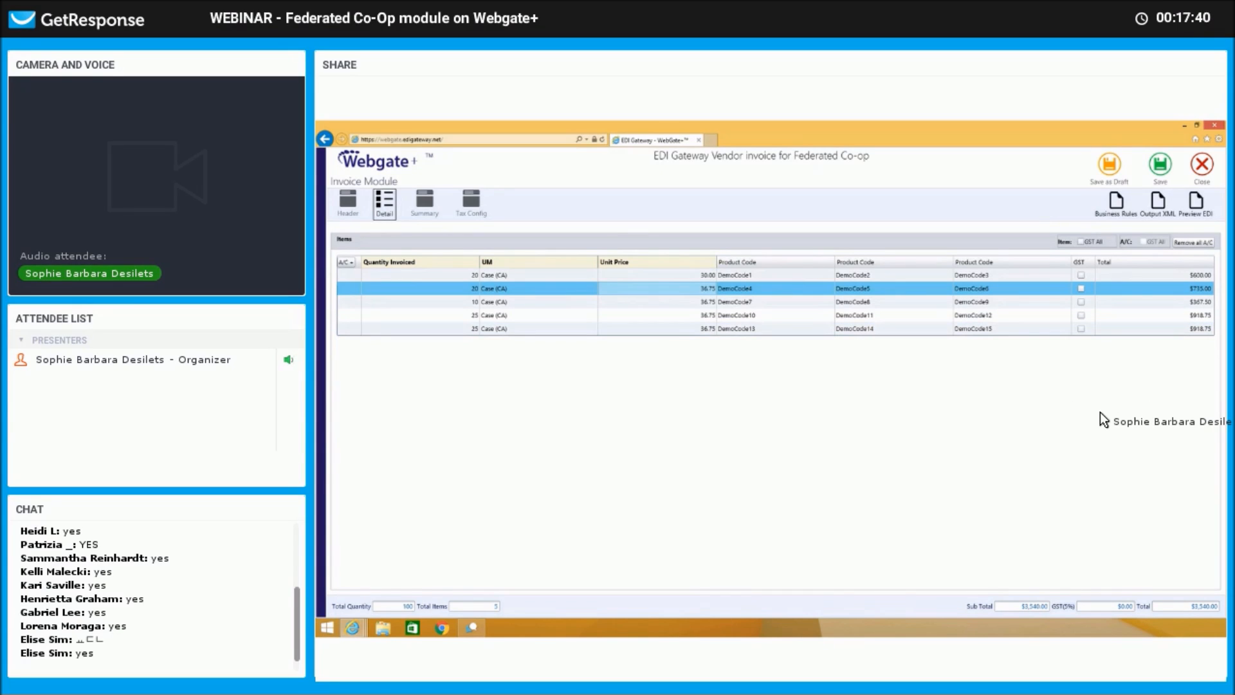
Tick GST on all lines, then untick it for DemoCode1, DemoCode7 and DemoCode13.
left_click(1081, 242)
left_click(1081, 275)
left_click(1081, 302)
left_click(1082, 328)
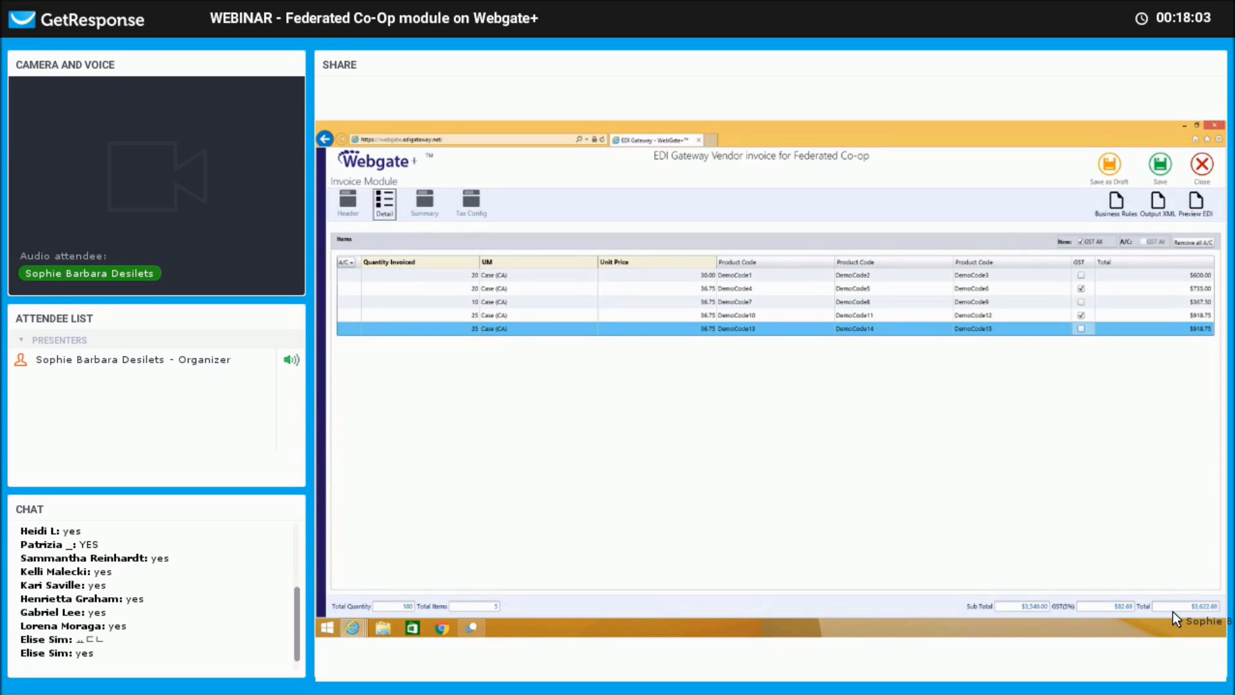
left_click(425, 202)
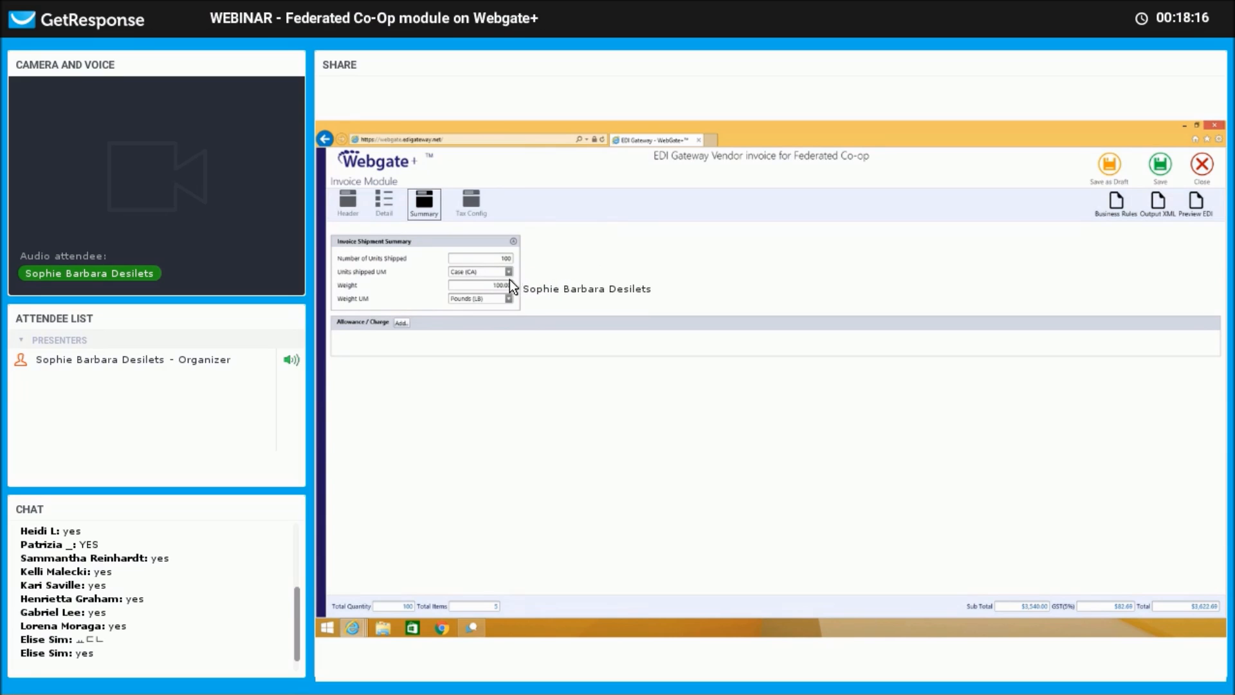
Open the Add allowance or charge dialog from the invoice Summary.
left_click(400, 323)
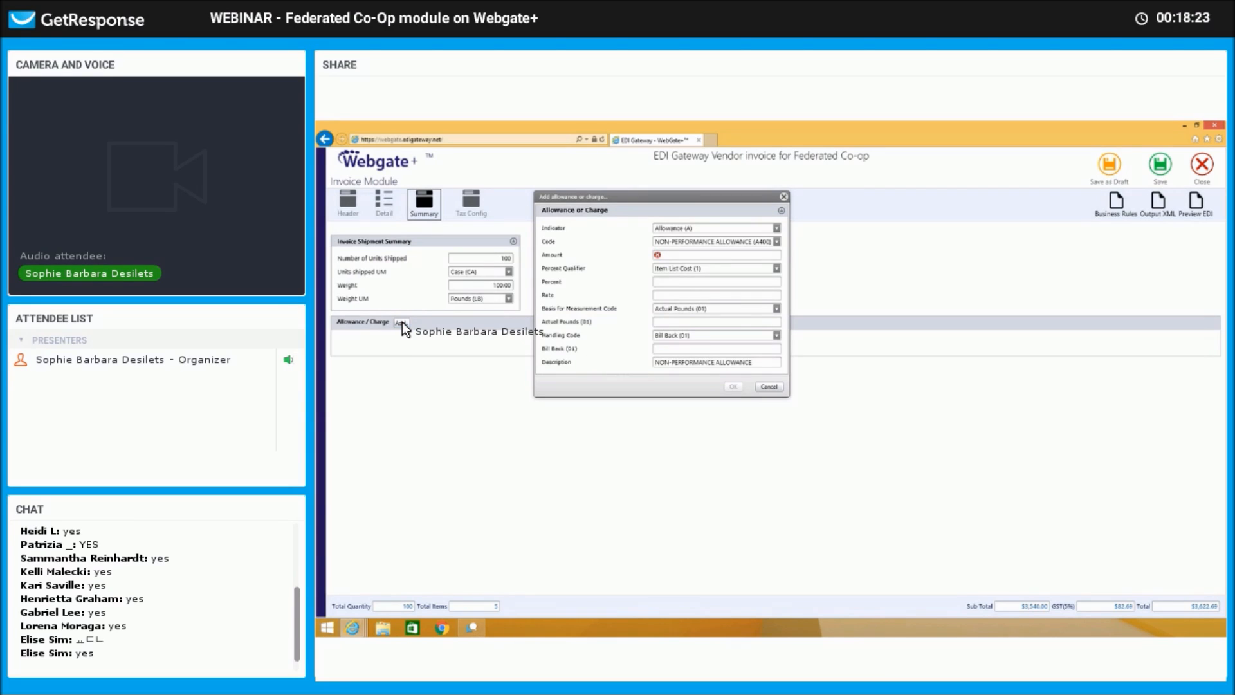
Add a Charge (C) with freight code D240 and amount 20.00 to the invoice.
left_click(776, 228)
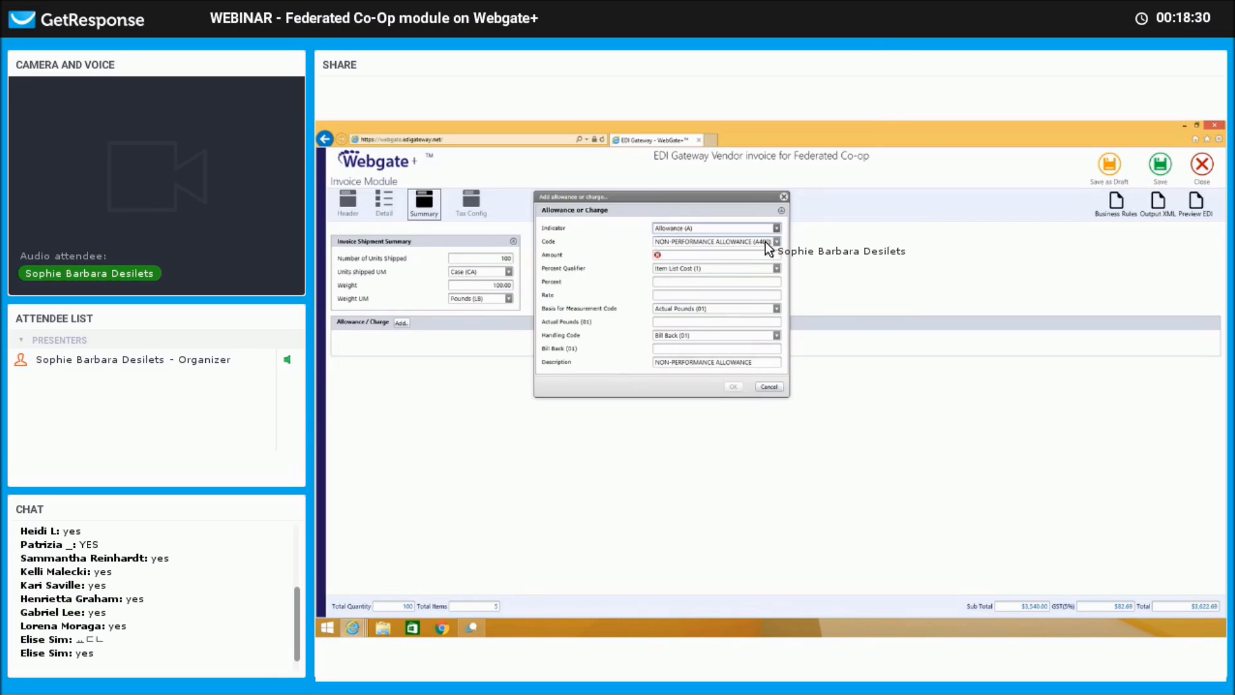
left_click(764, 248)
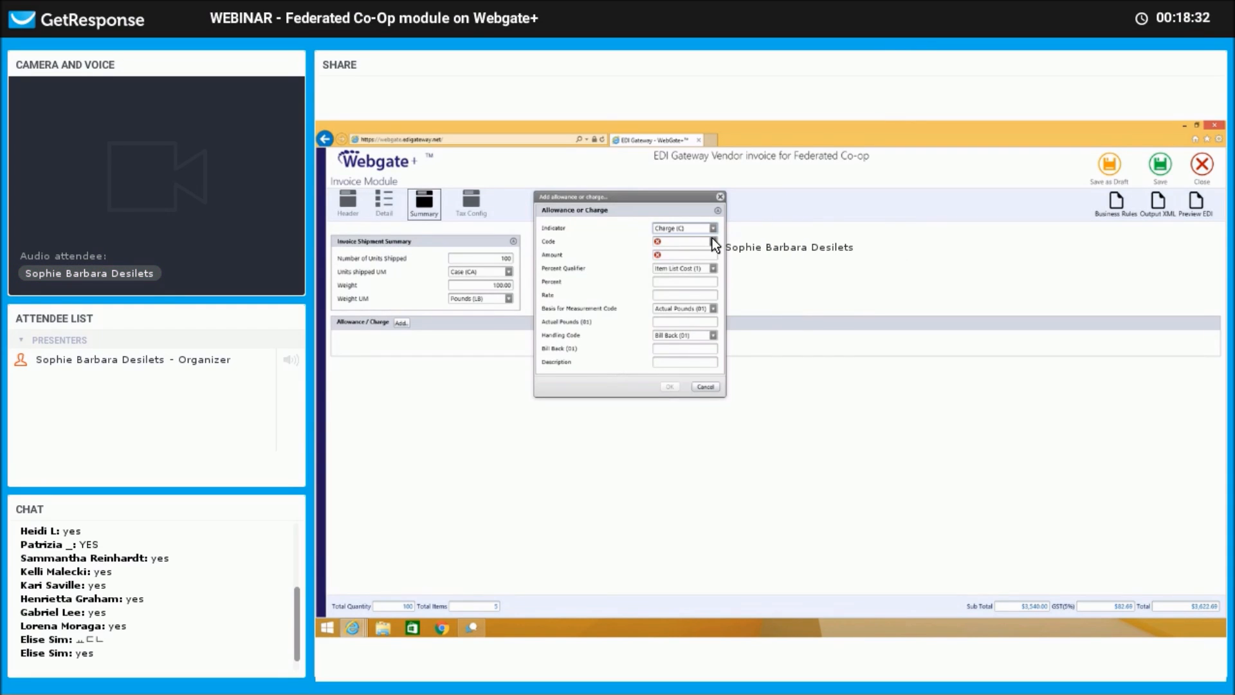
left_click(713, 241)
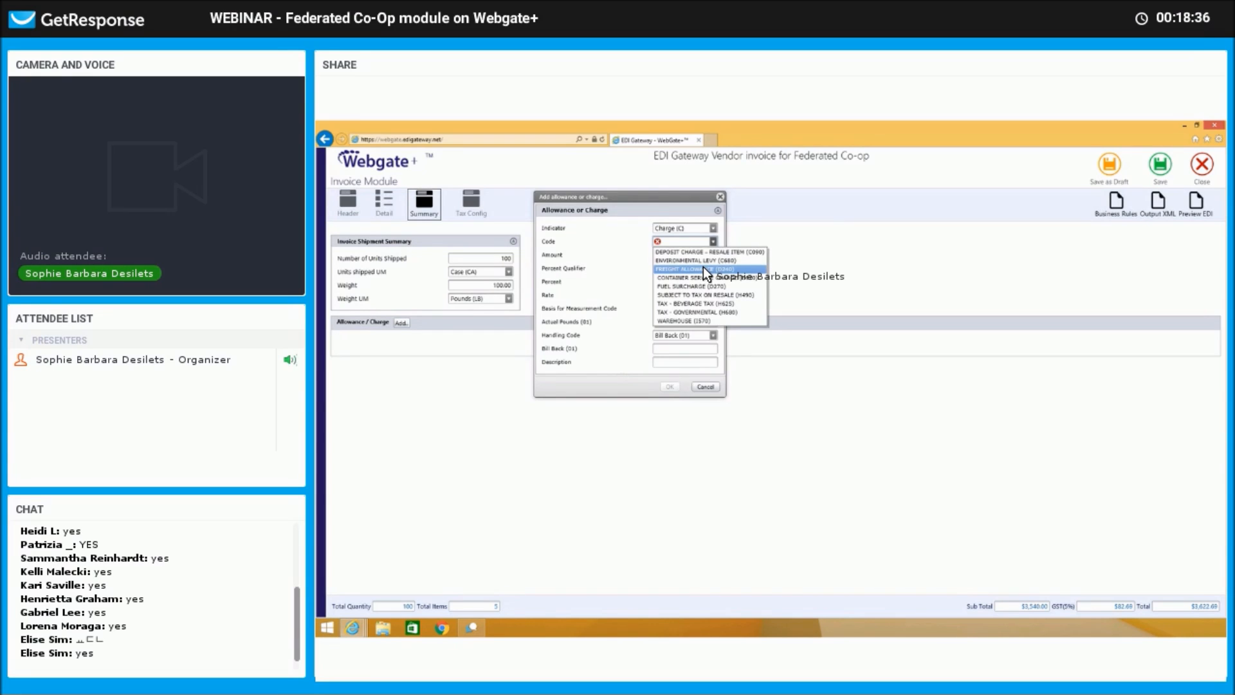
left_click(704, 268)
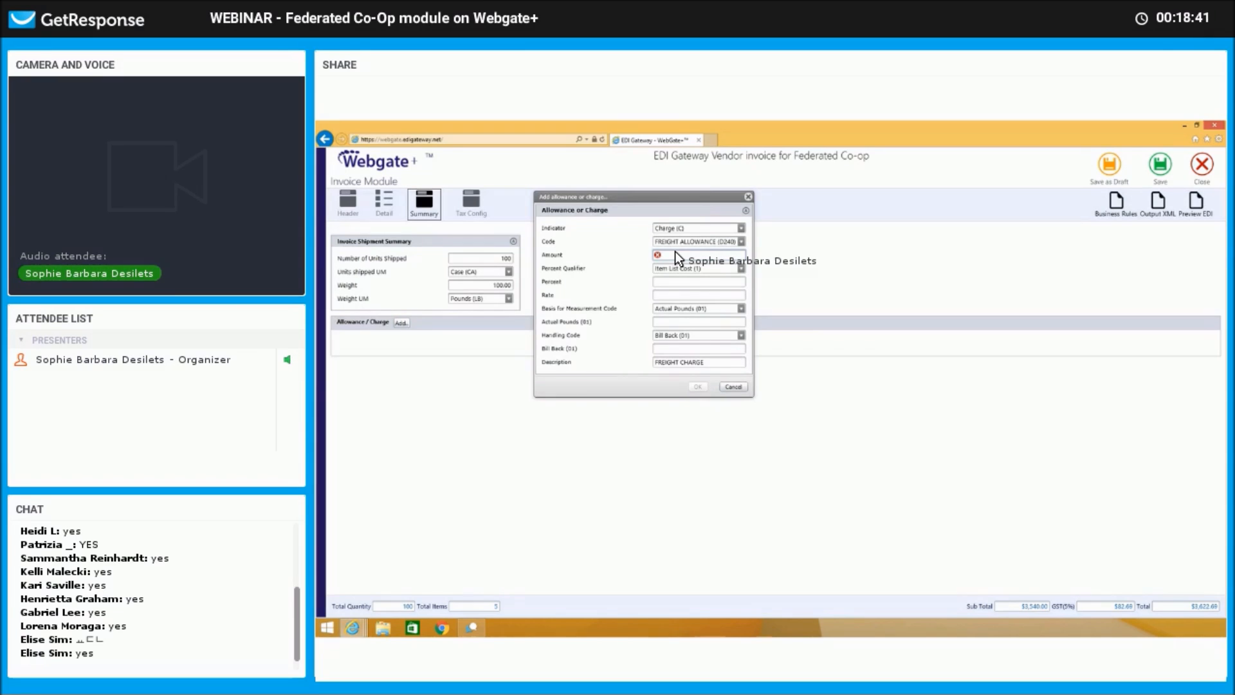
left_click(674, 254)
type("20.00")
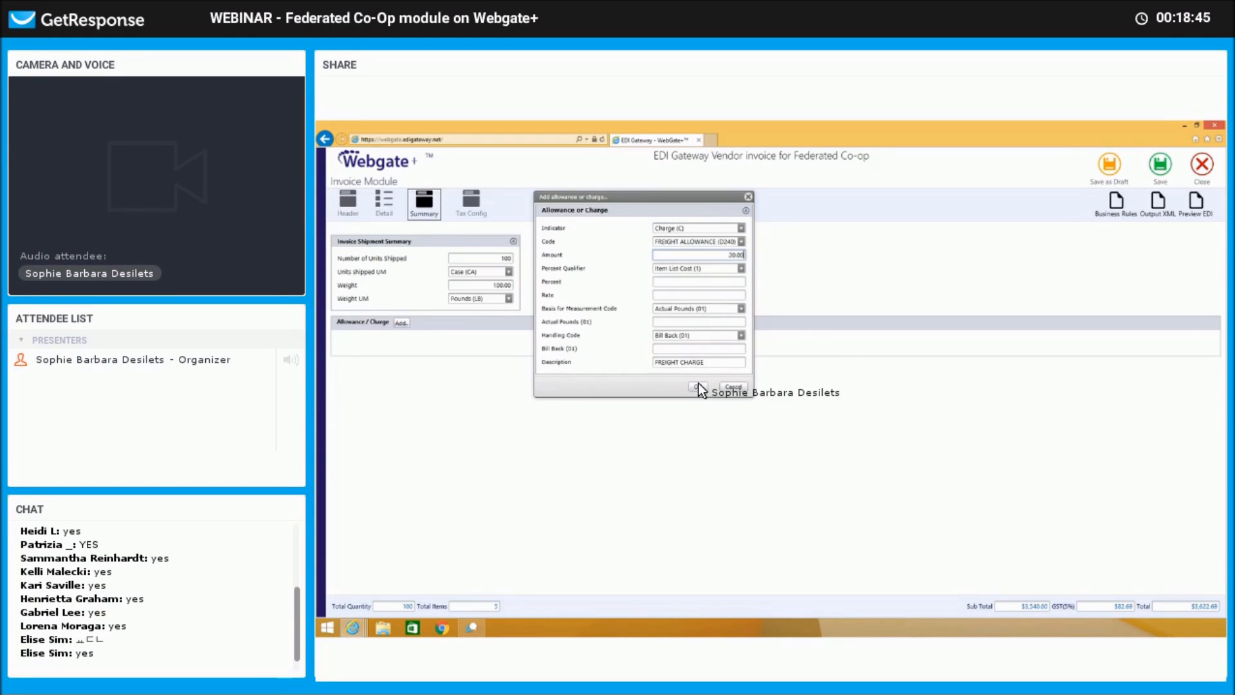
left_click(697, 386)
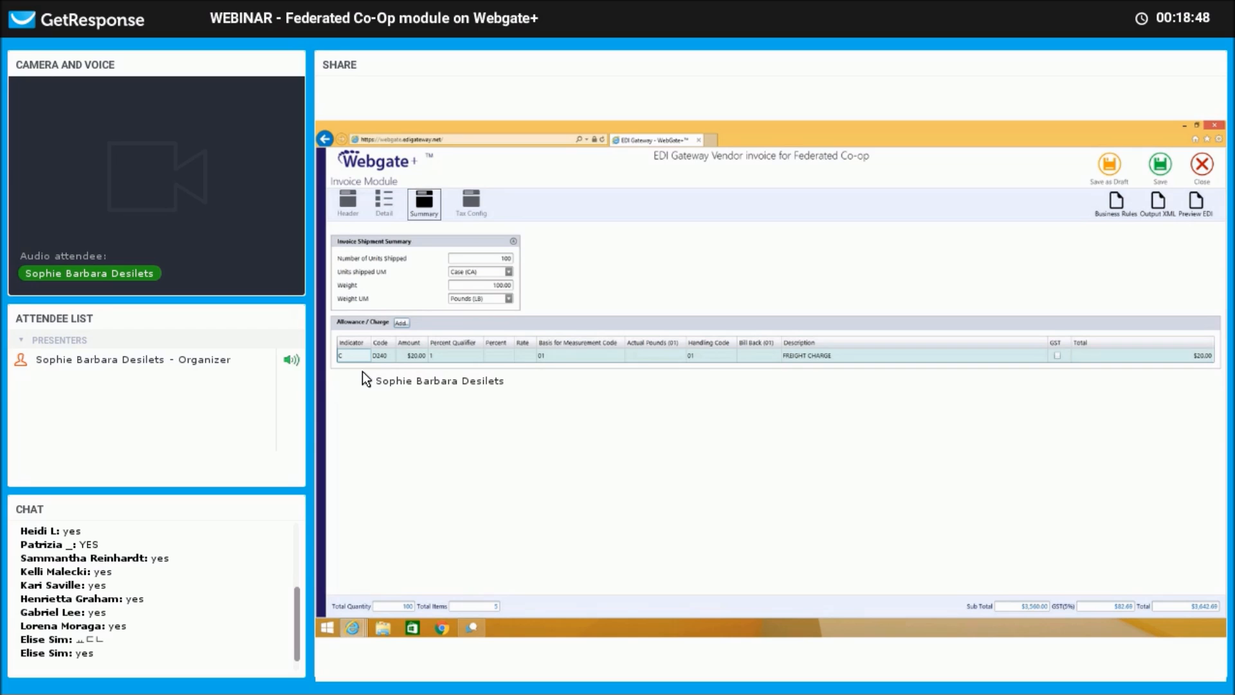
Mark the D240 freight charge as GST-applicable and bring up the Tax Config page.
left_click(1057, 356)
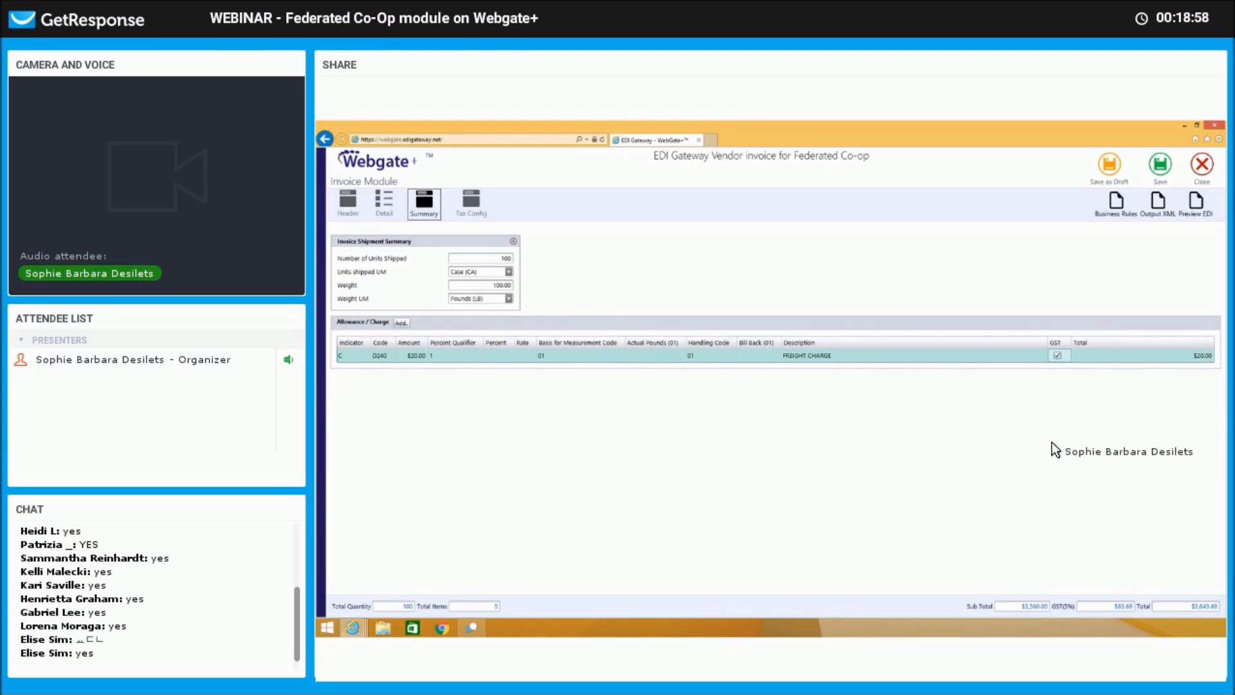
left_click(472, 200)
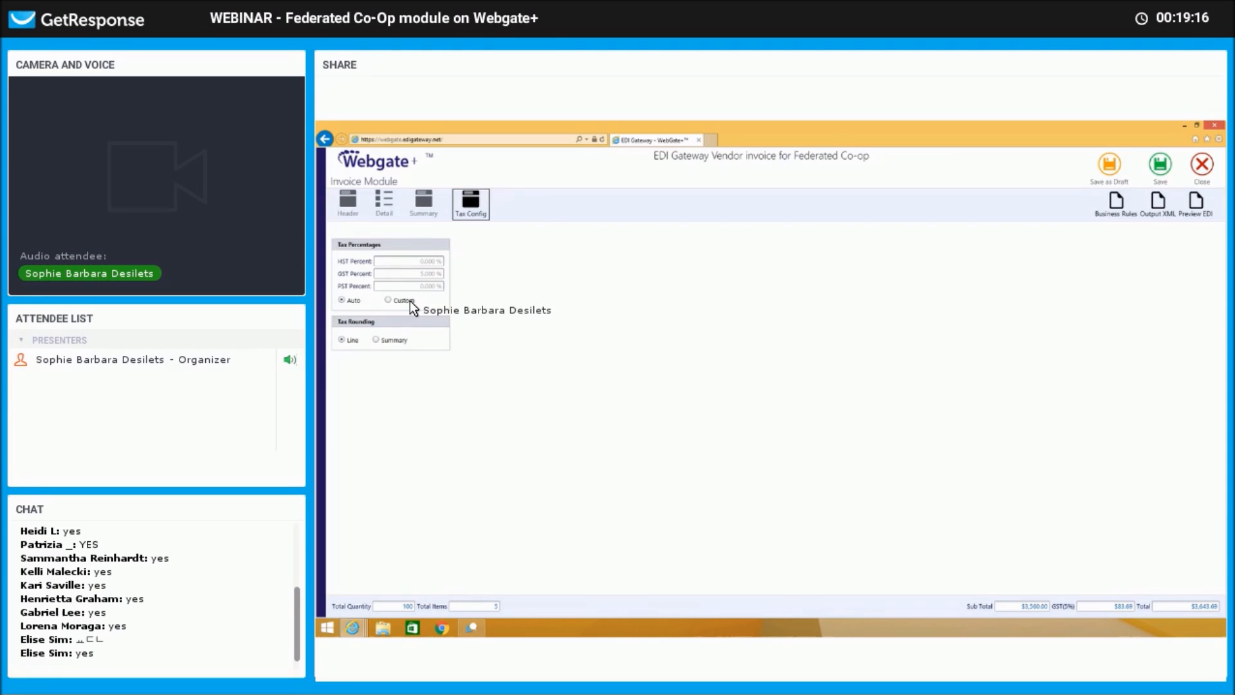
Switch the invoice's tax percentages from Auto to Custom.
left_click(389, 300)
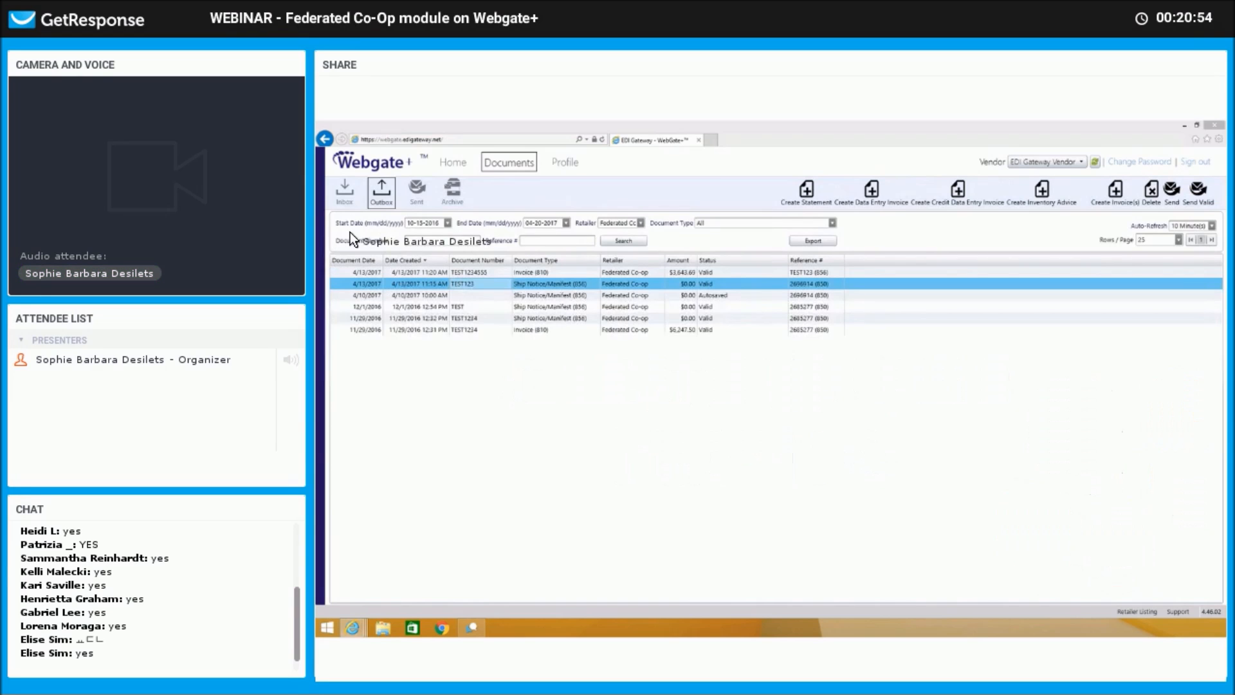
Create a new invoice from the top Federated Co-op purchase order 2696914 in the Inbox.
left_click(345, 193)
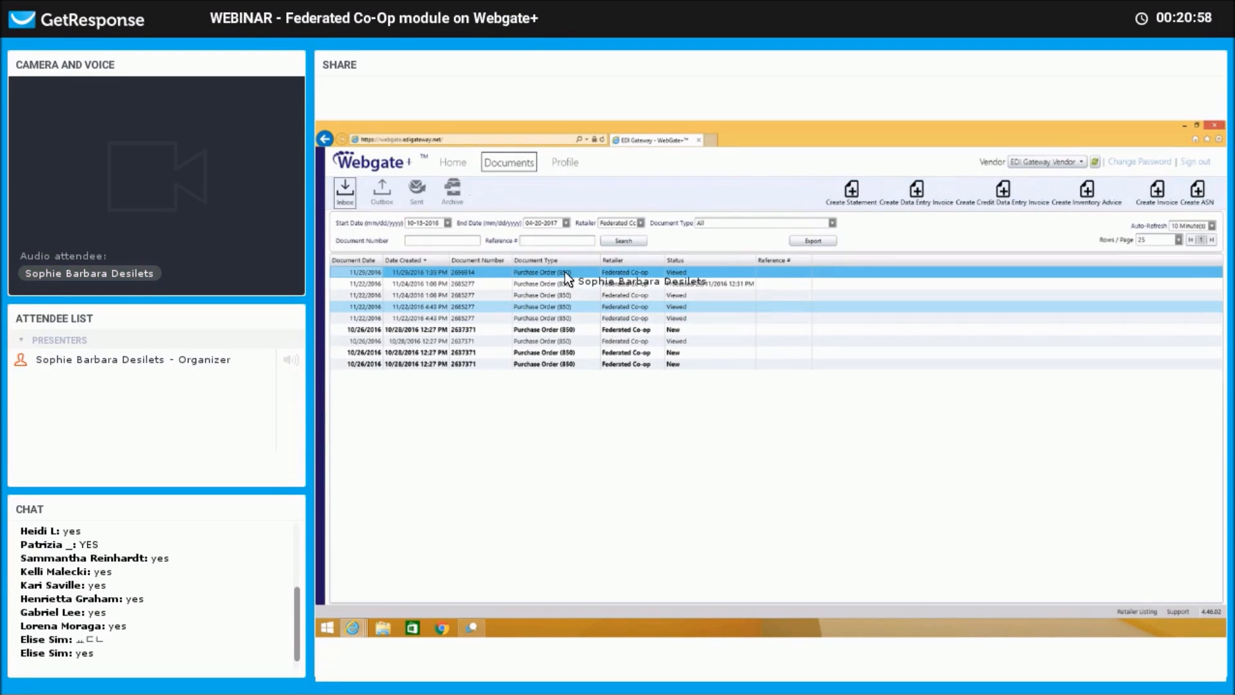
right_click(566, 273)
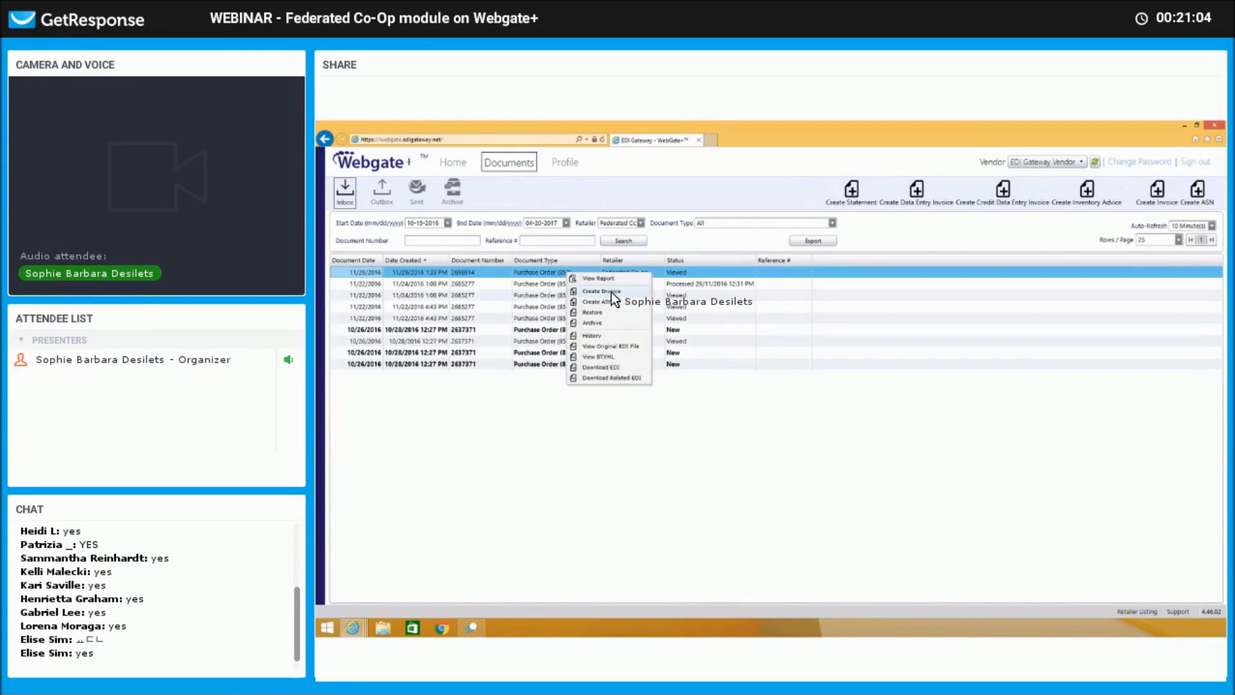
left_click(539, 272)
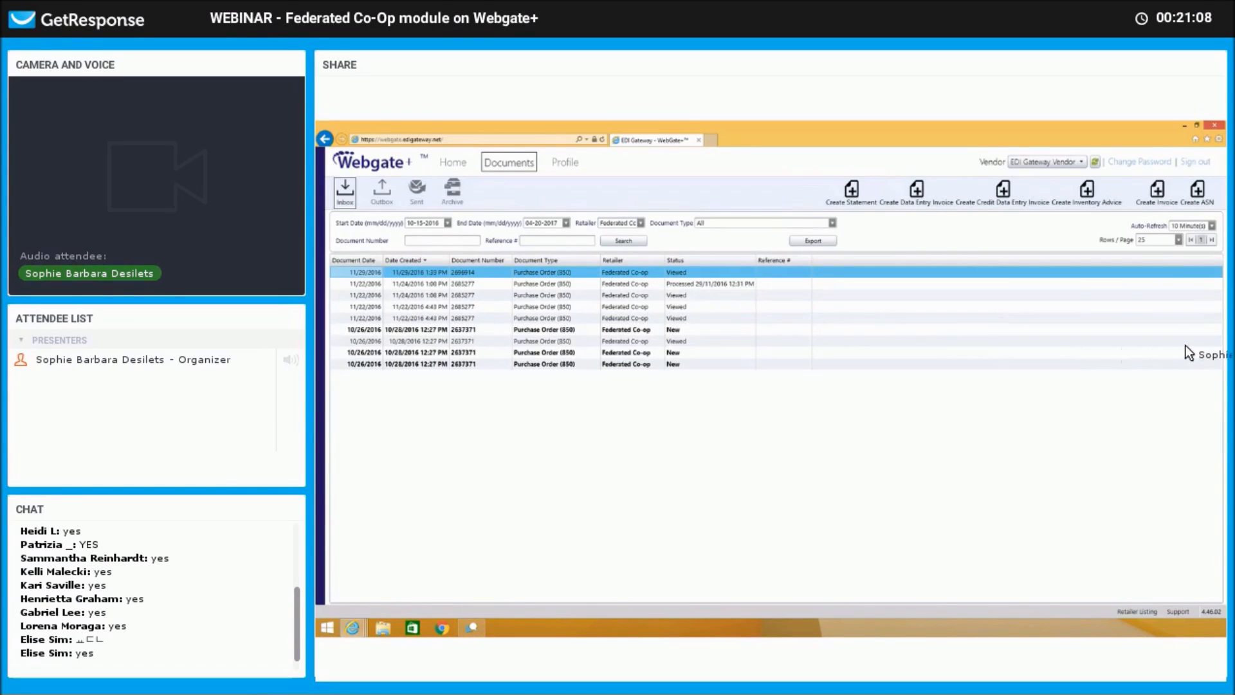
left_click(1159, 194)
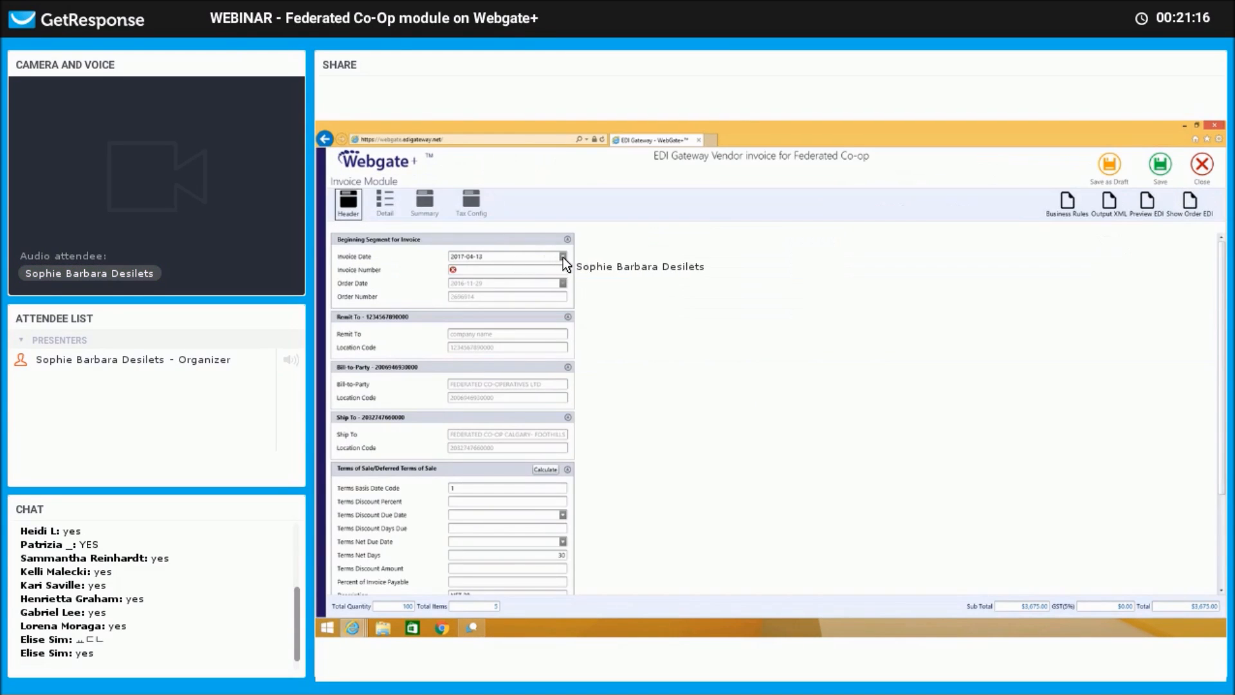
Enter invoice number TEST55566777 and calculate the net due date in Terms of Sale.
left_click(488, 270)
type("TEST55566777")
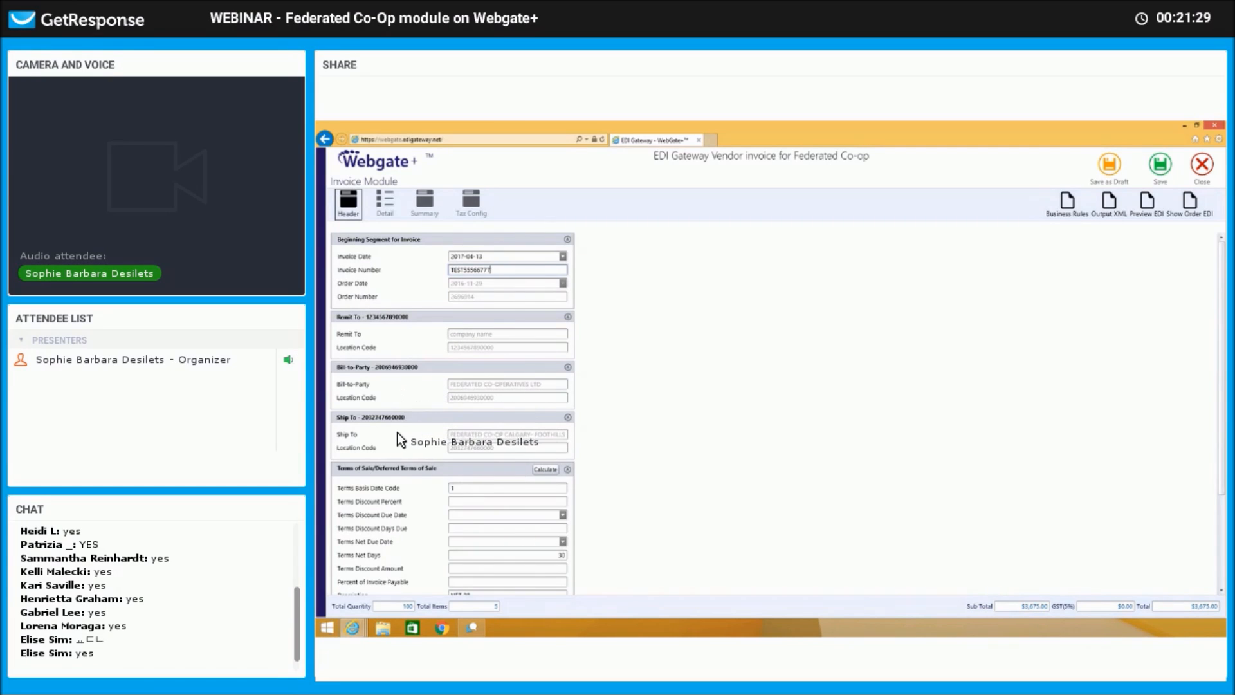
scroll(592, 447, "down", 2)
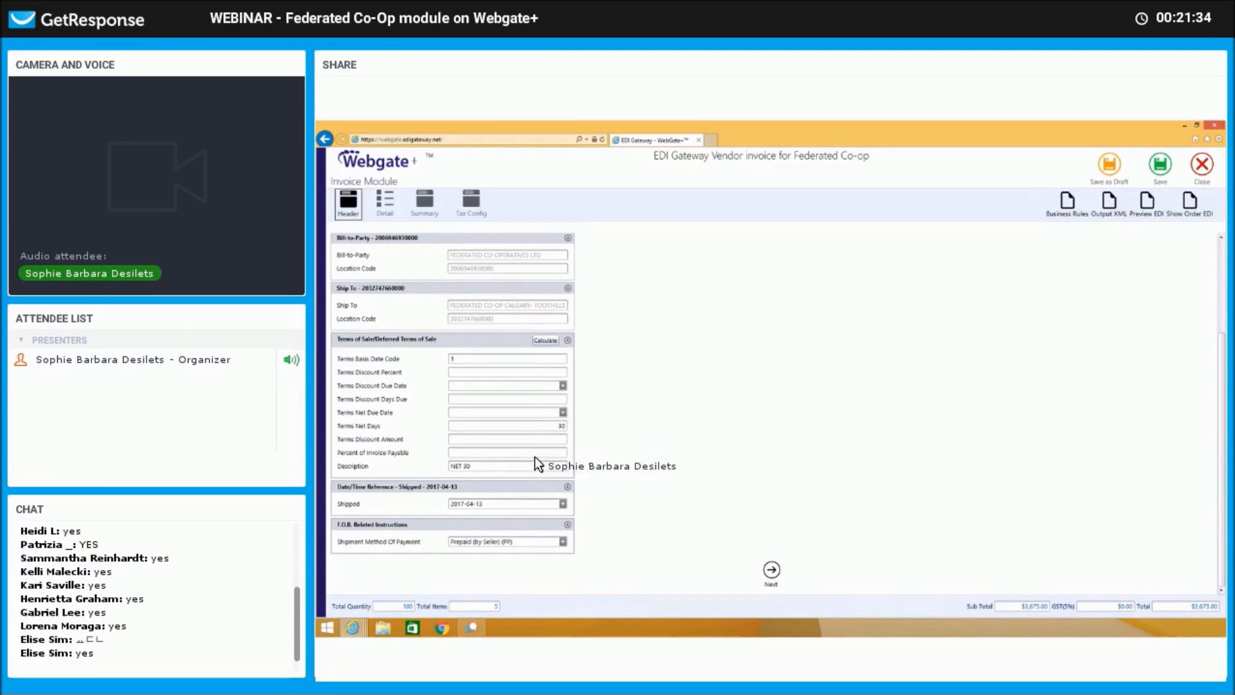
left_click(546, 340)
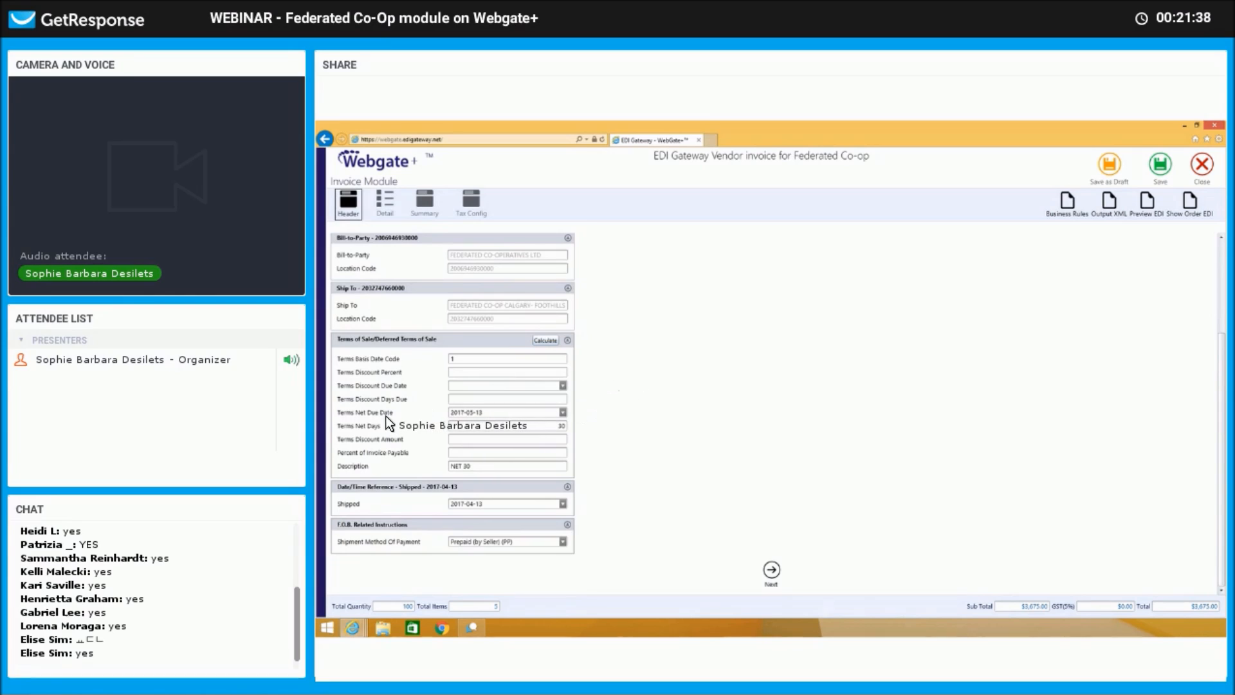
Set the shipped date to 2017-04-14 and go to the invoice's Detail line items.
left_click(563, 504)
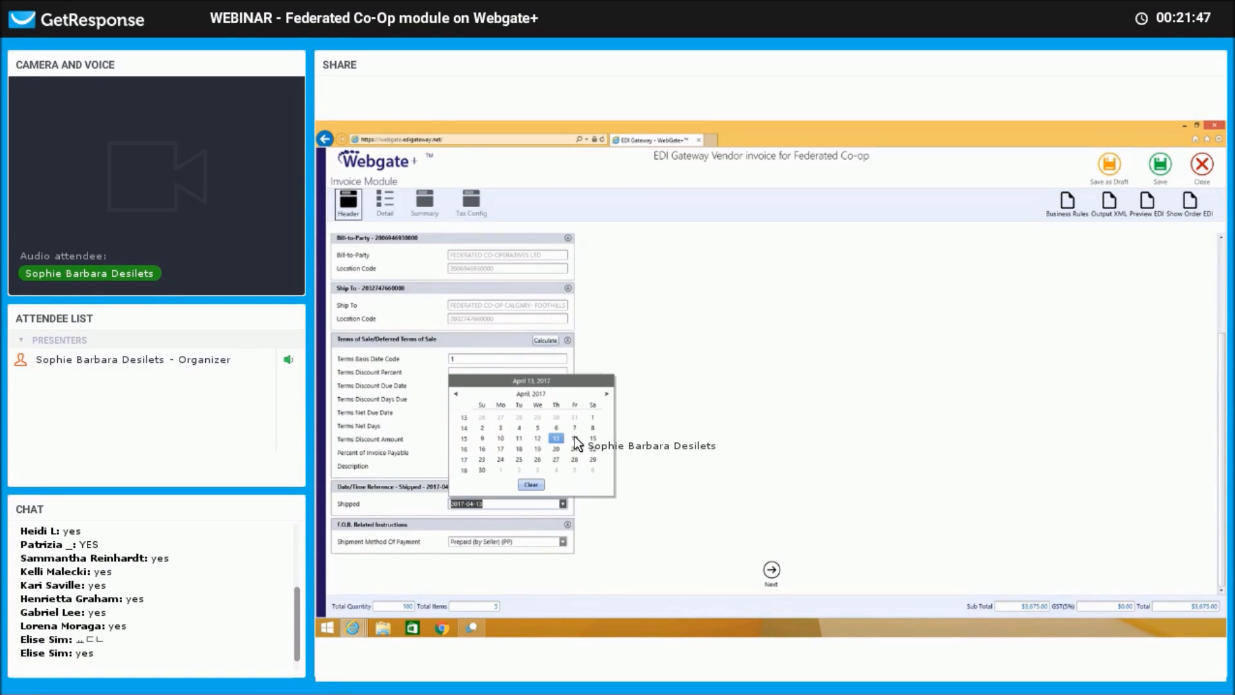
left_click(571, 439)
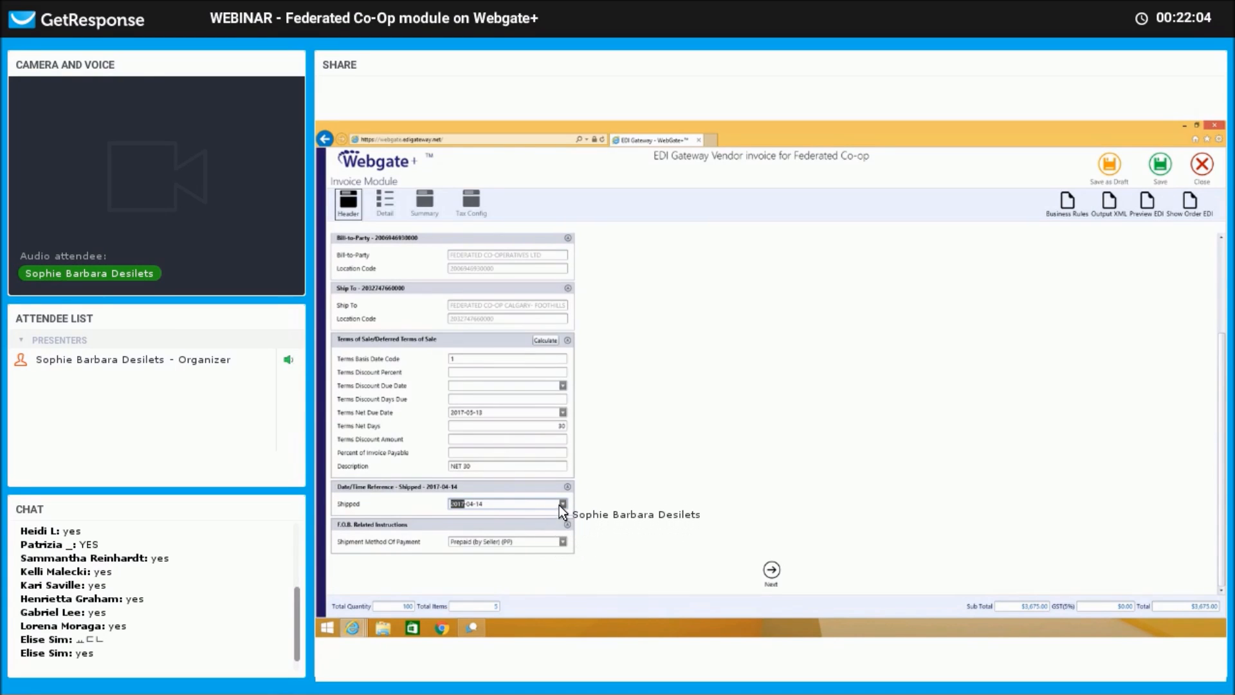
left_click(563, 541)
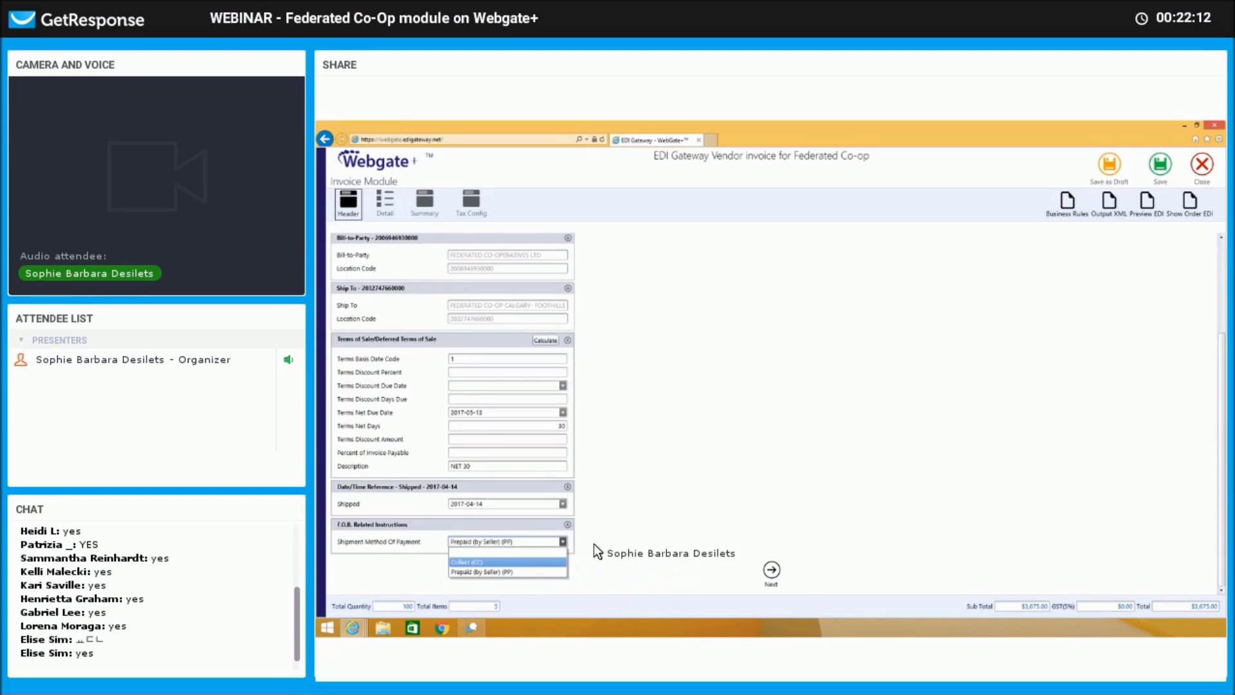
left_click(769, 571)
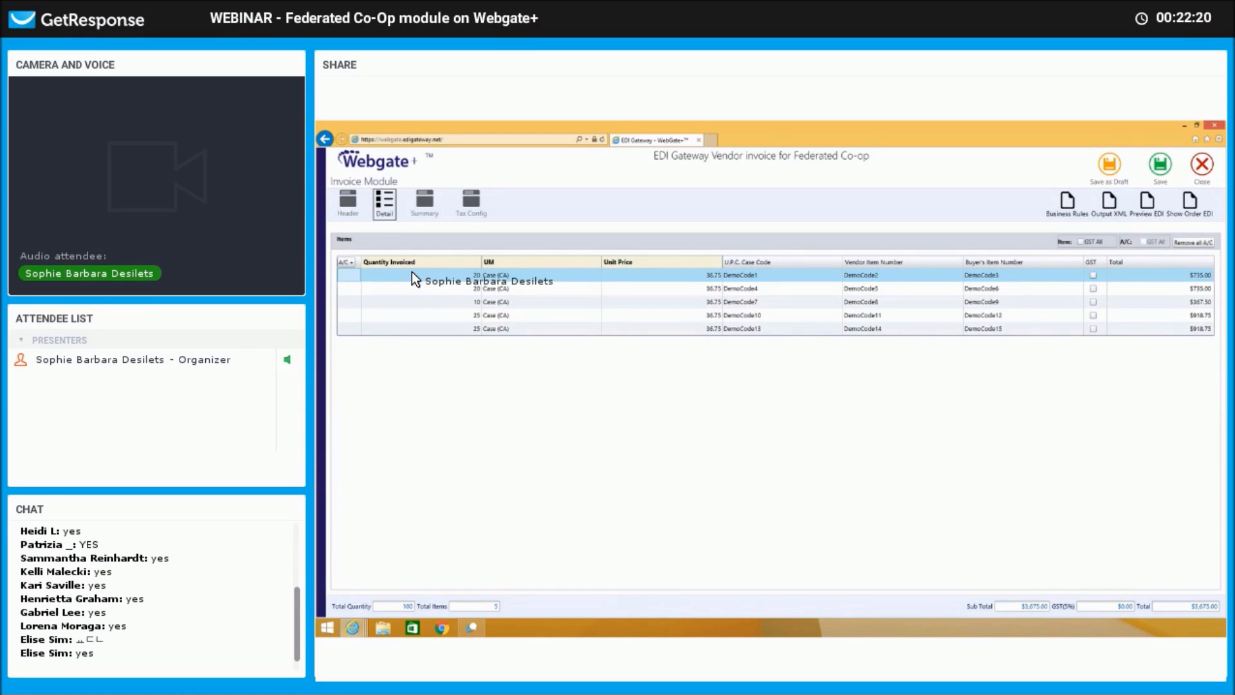
Change the first invoice line to quantity 45 at a unit price of 30.00.
left_click(413, 274)
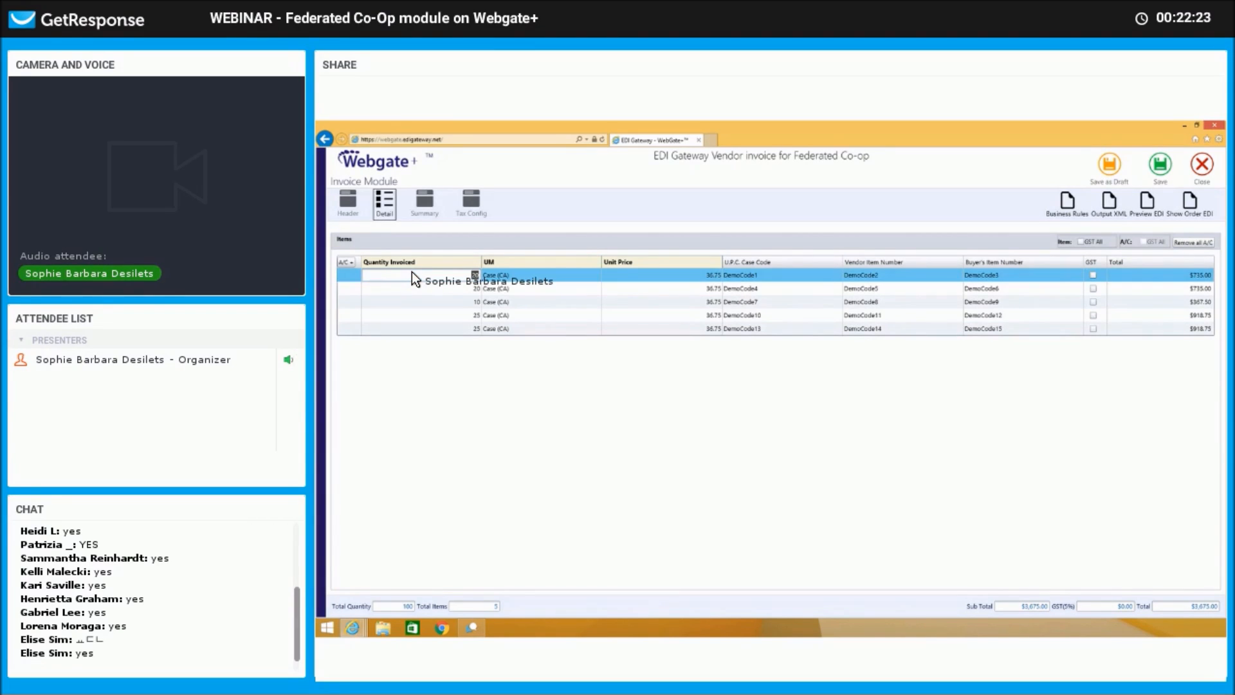
type("45")
key("Return")
left_click(692, 274)
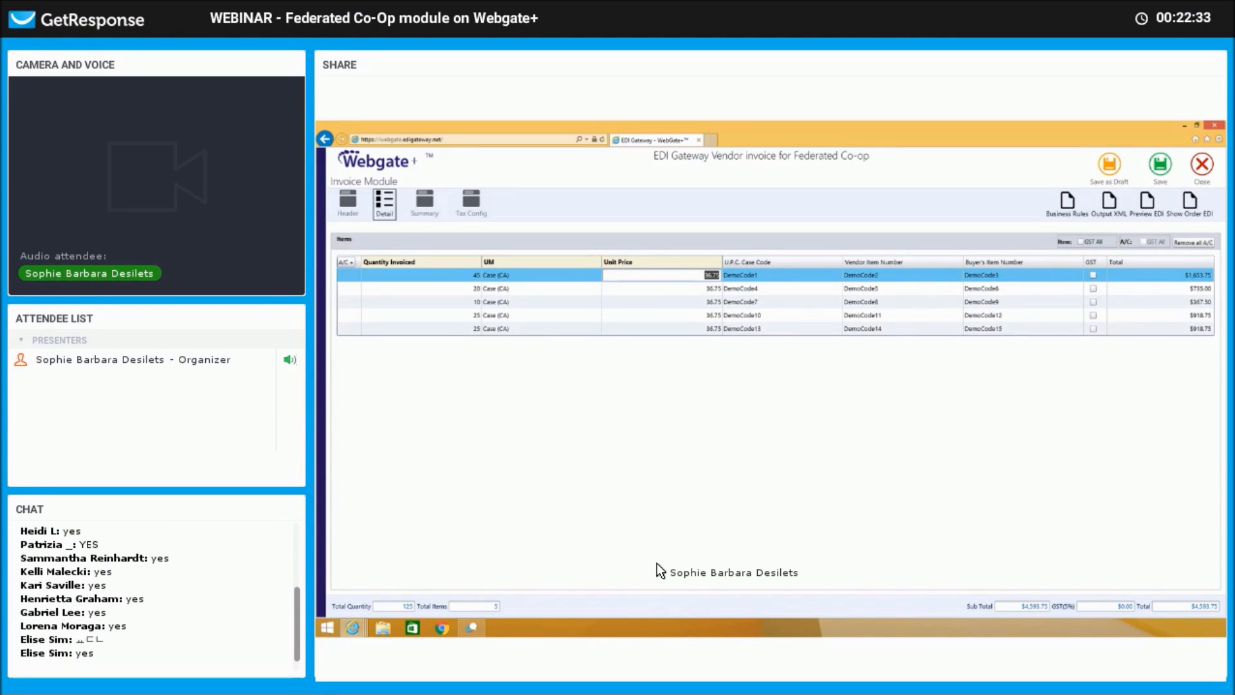
type("30")
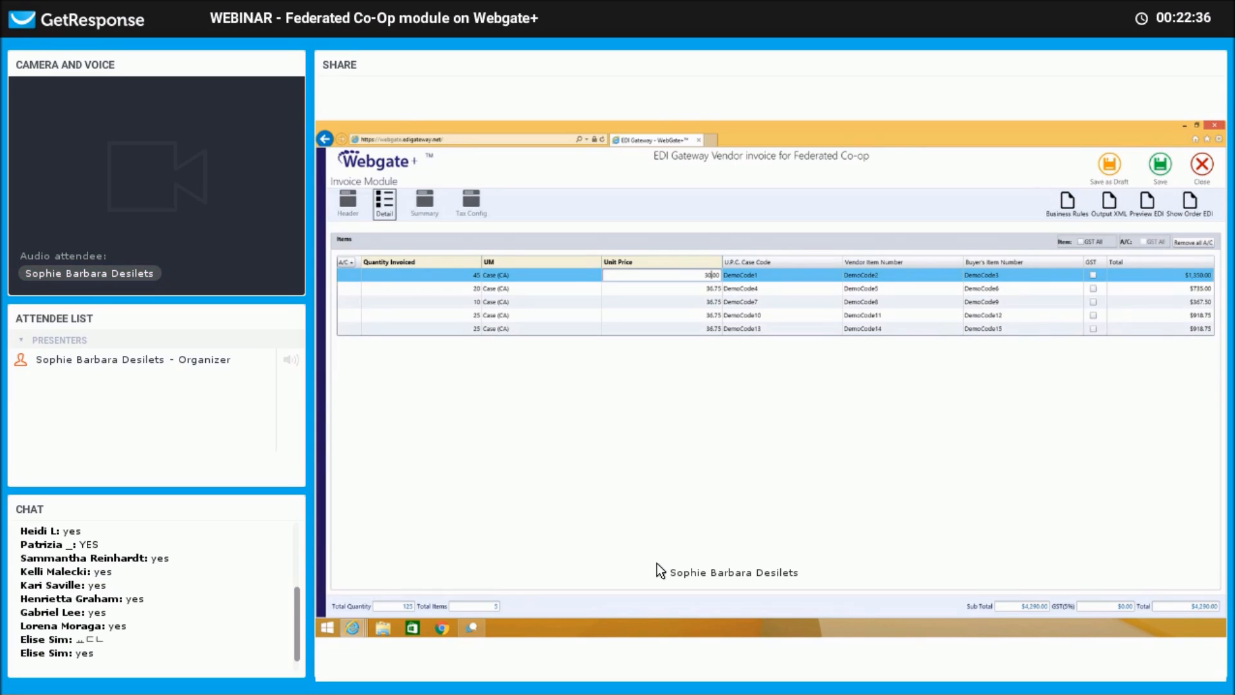
key("Down")
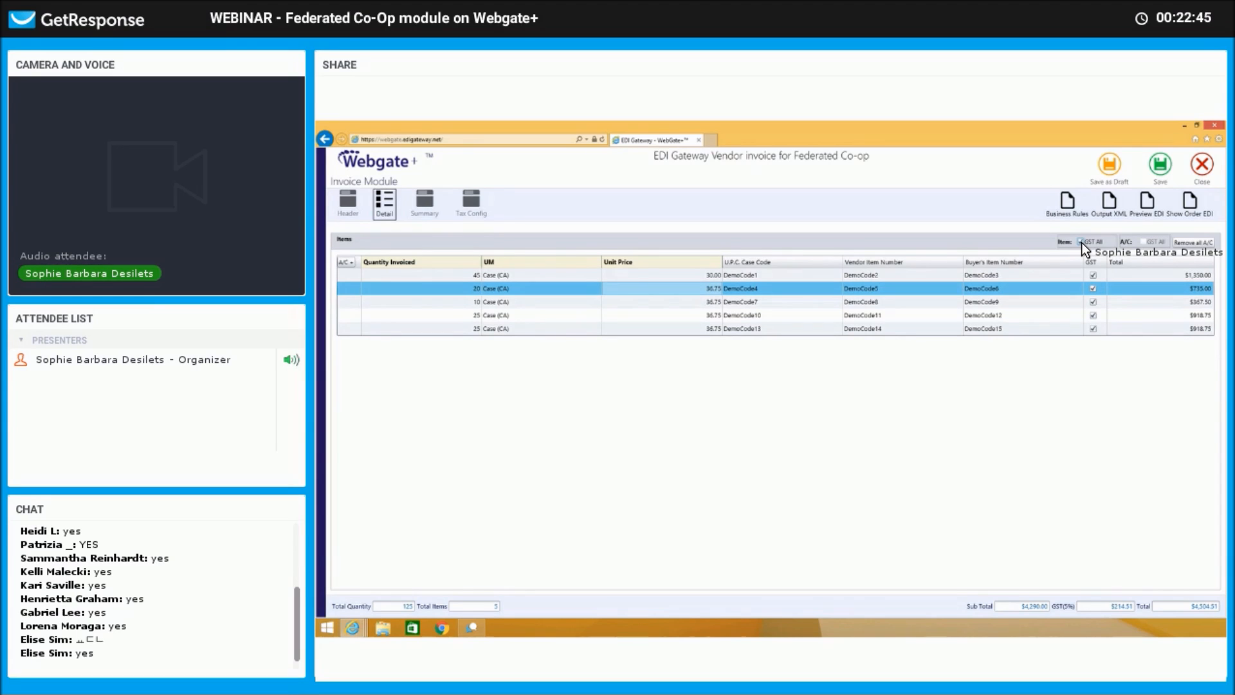
Toggle GST on three item lines, then view the shipment summary.
left_click(1093, 274)
left_click(1095, 302)
left_click(1094, 329)
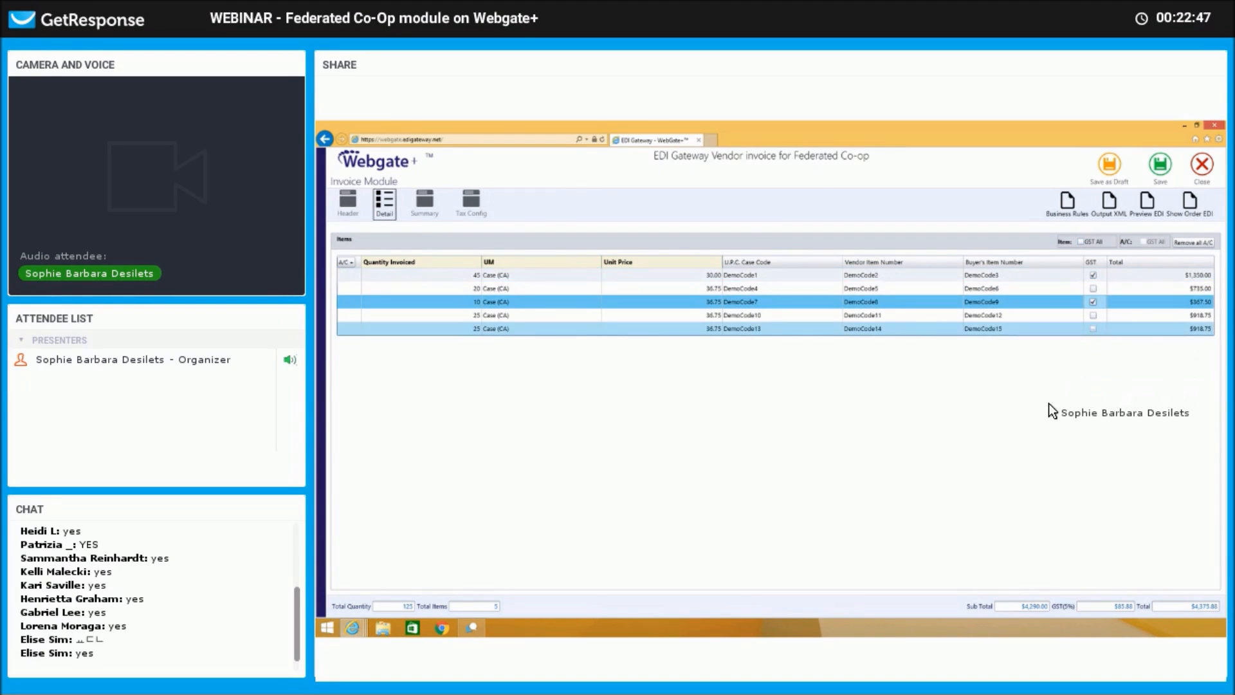
left_click(427, 201)
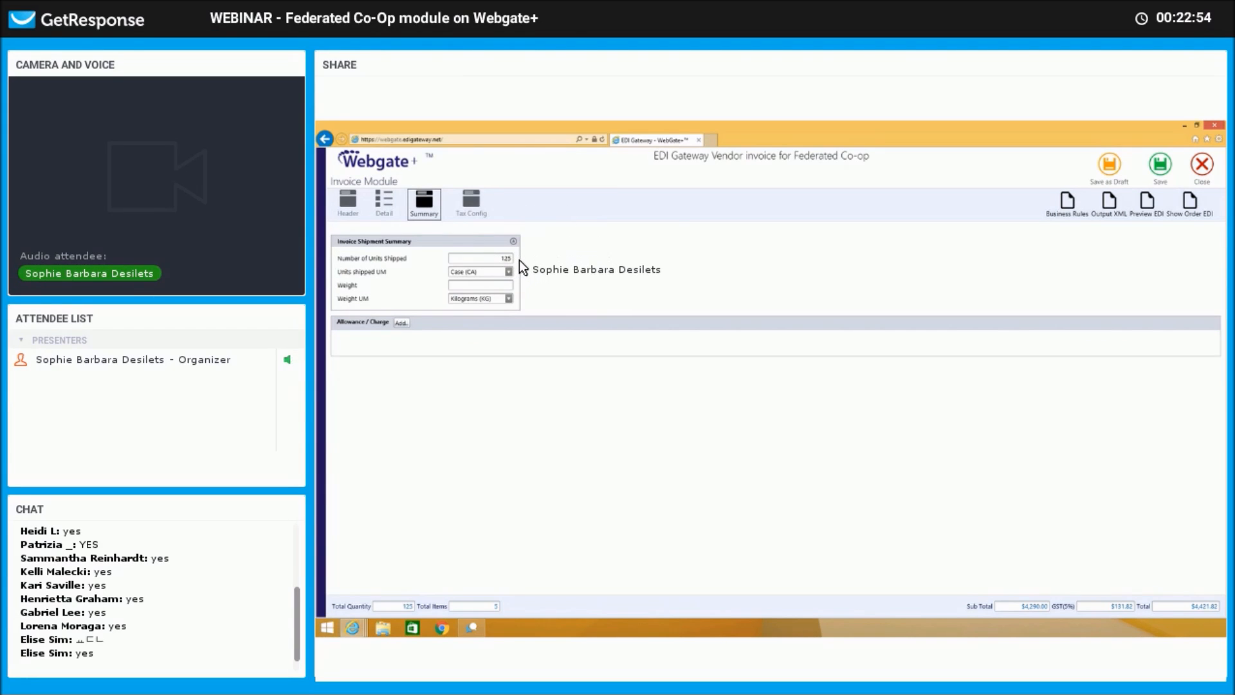
Record a shipment weight of 100.00 in Pounds (LB).
left_click(478, 284)
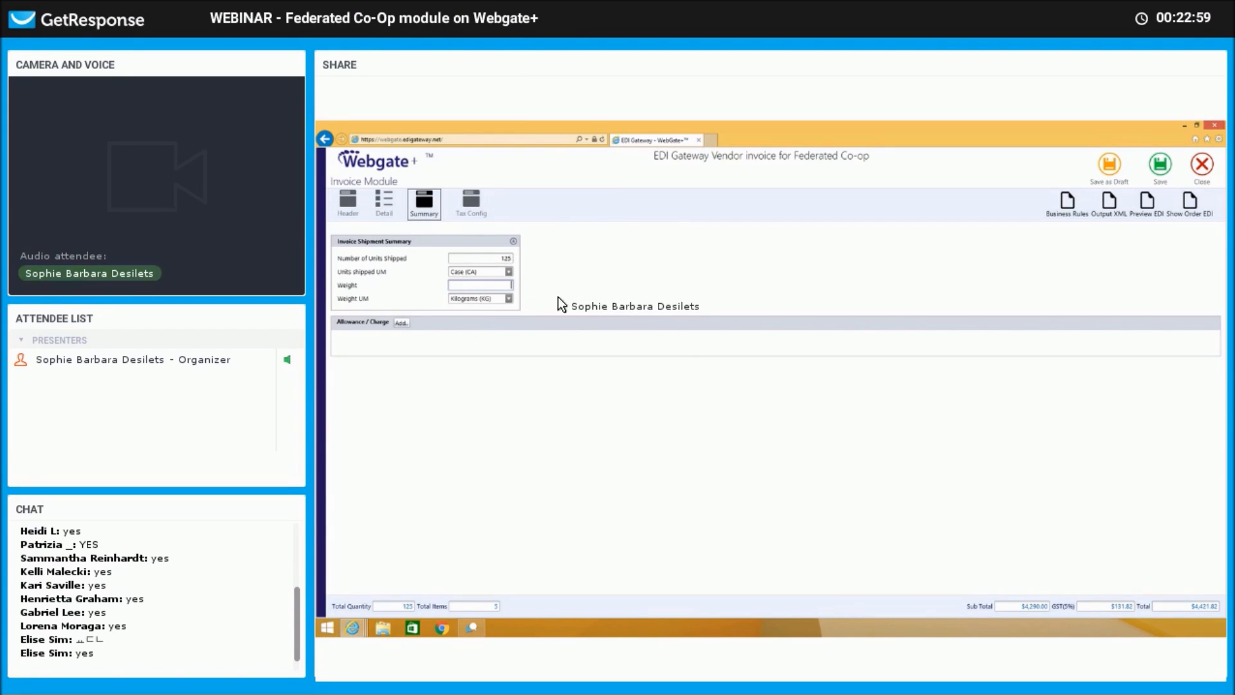
type("100.00")
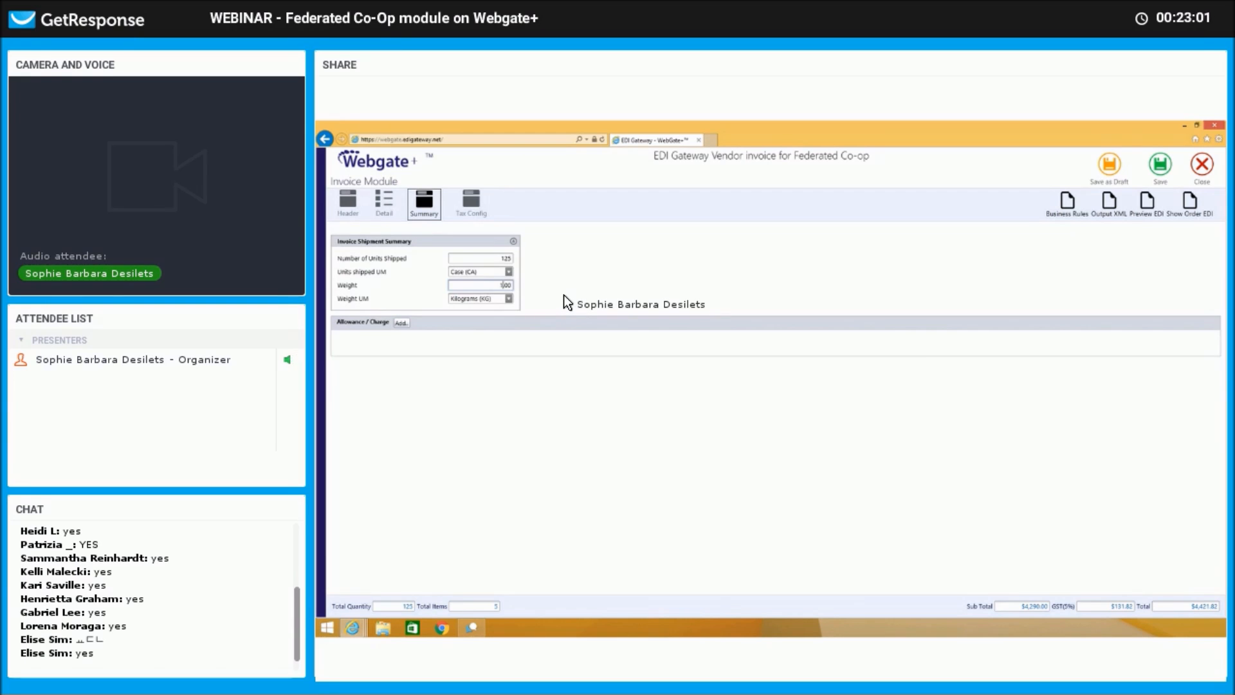
left_click(511, 298)
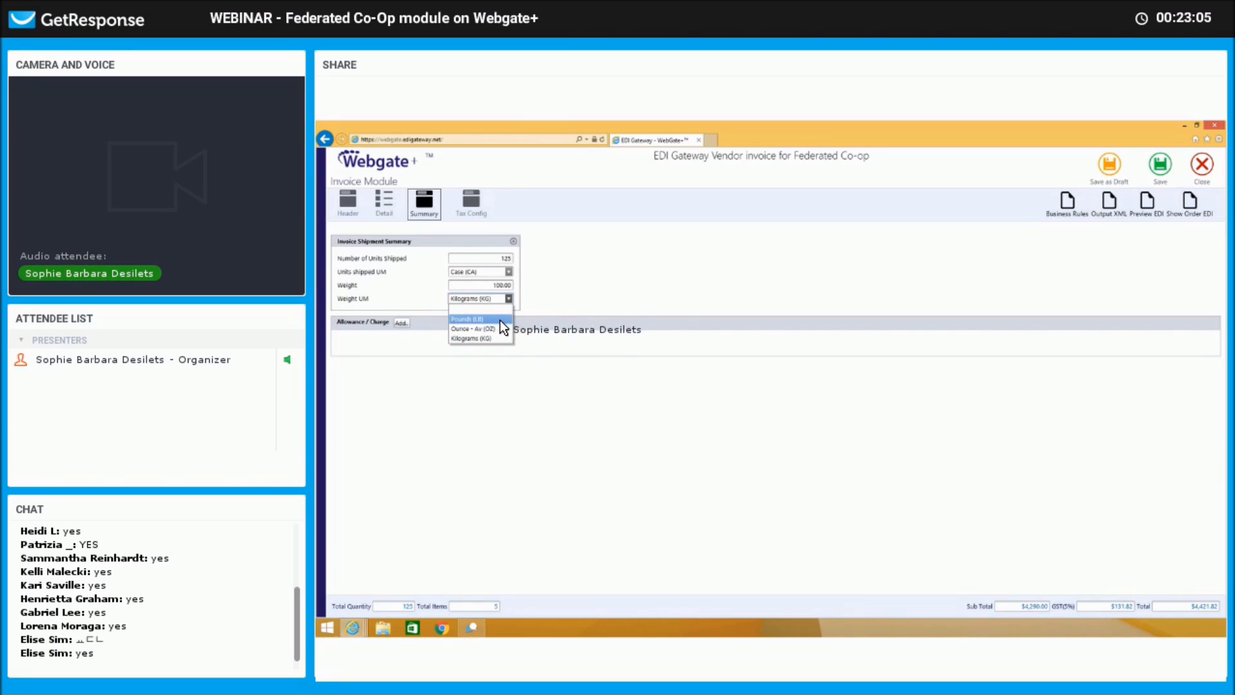
left_click(479, 320)
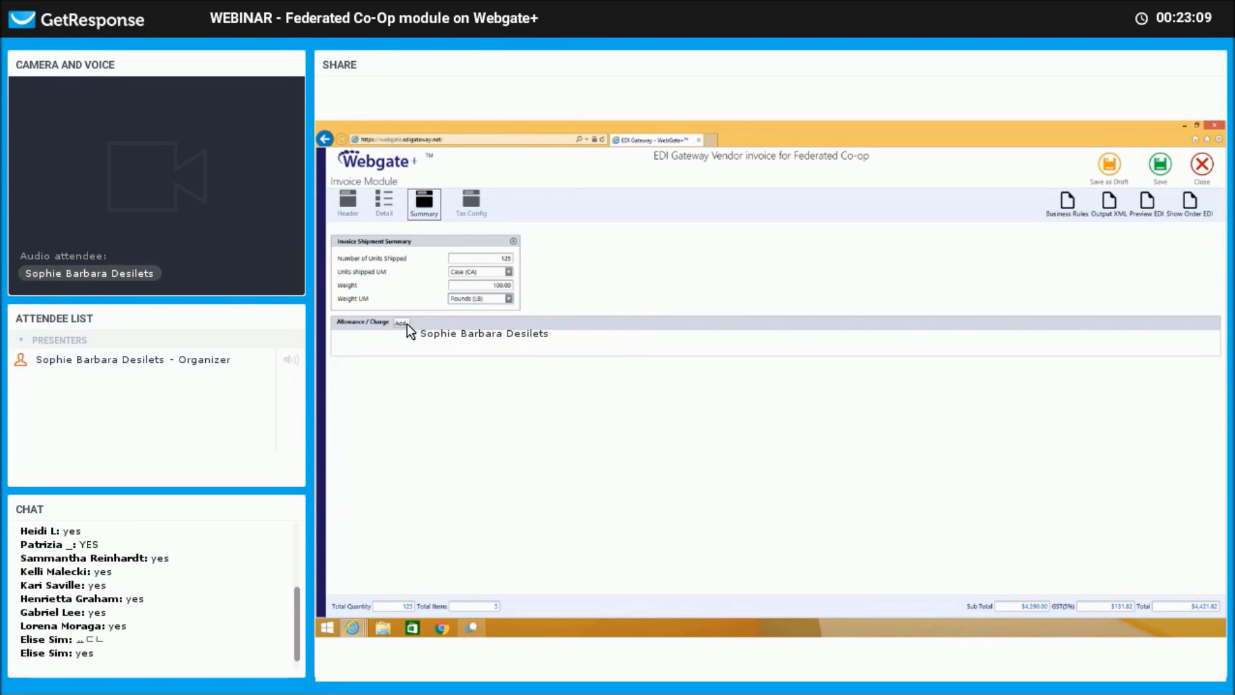
Add the $60.00 A400 non-performance allowance and bring up Tax Config.
left_click(405, 323)
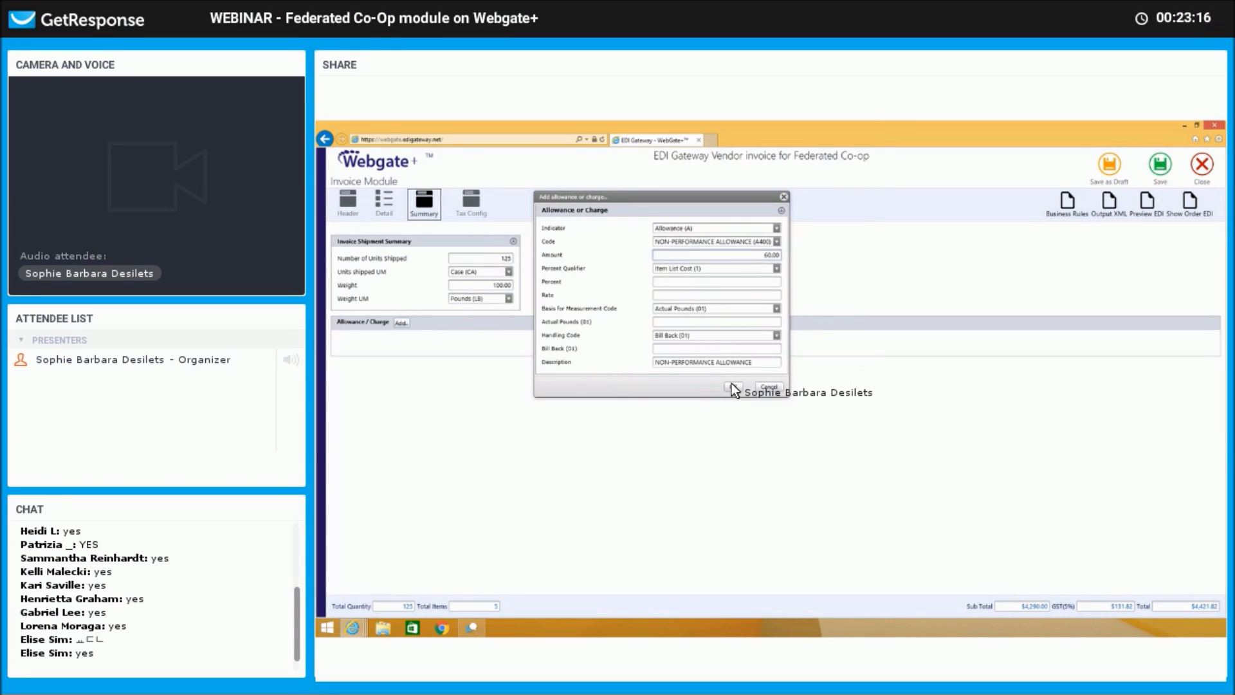
left_click(733, 385)
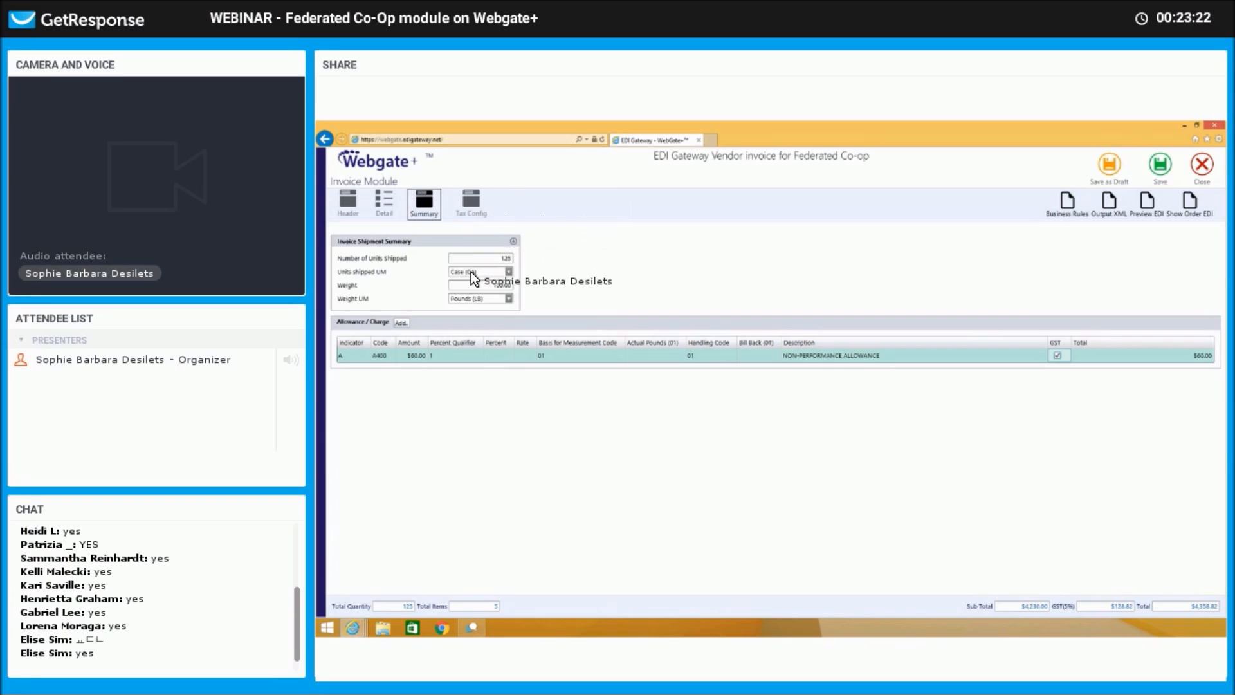
left_click(471, 204)
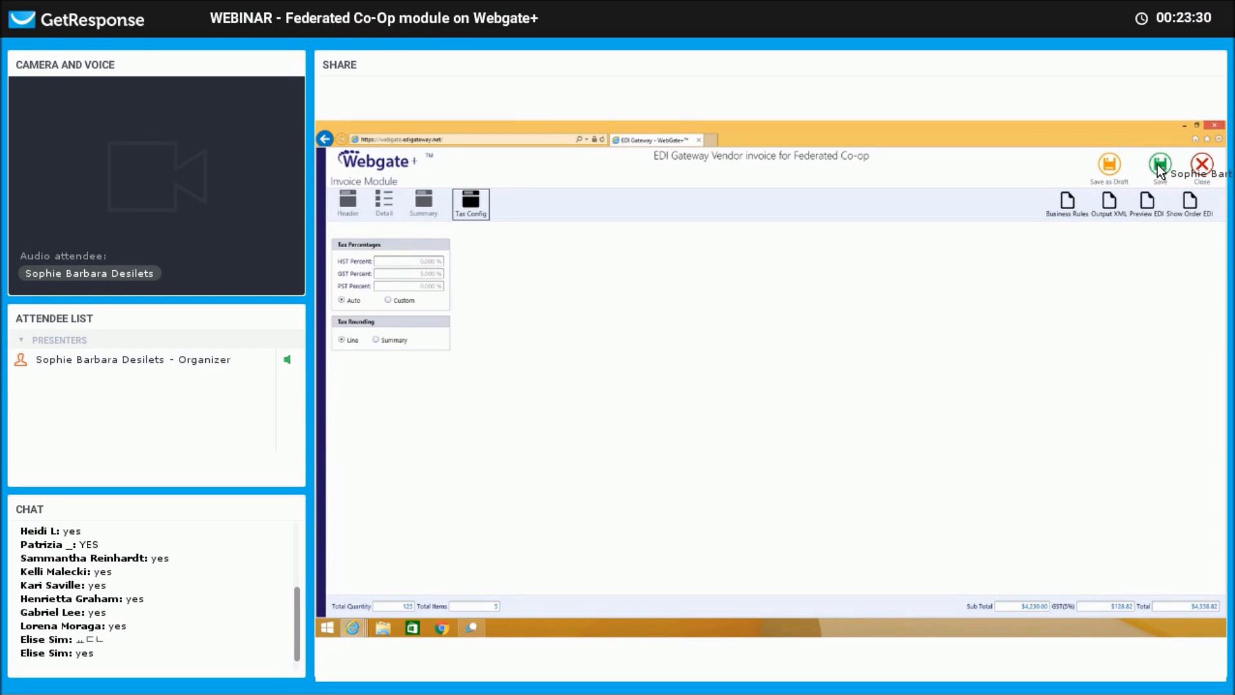
Save the $4,358.82 invoice, then edit the TEST123 ship notice from the Outbox.
left_click(1157, 164)
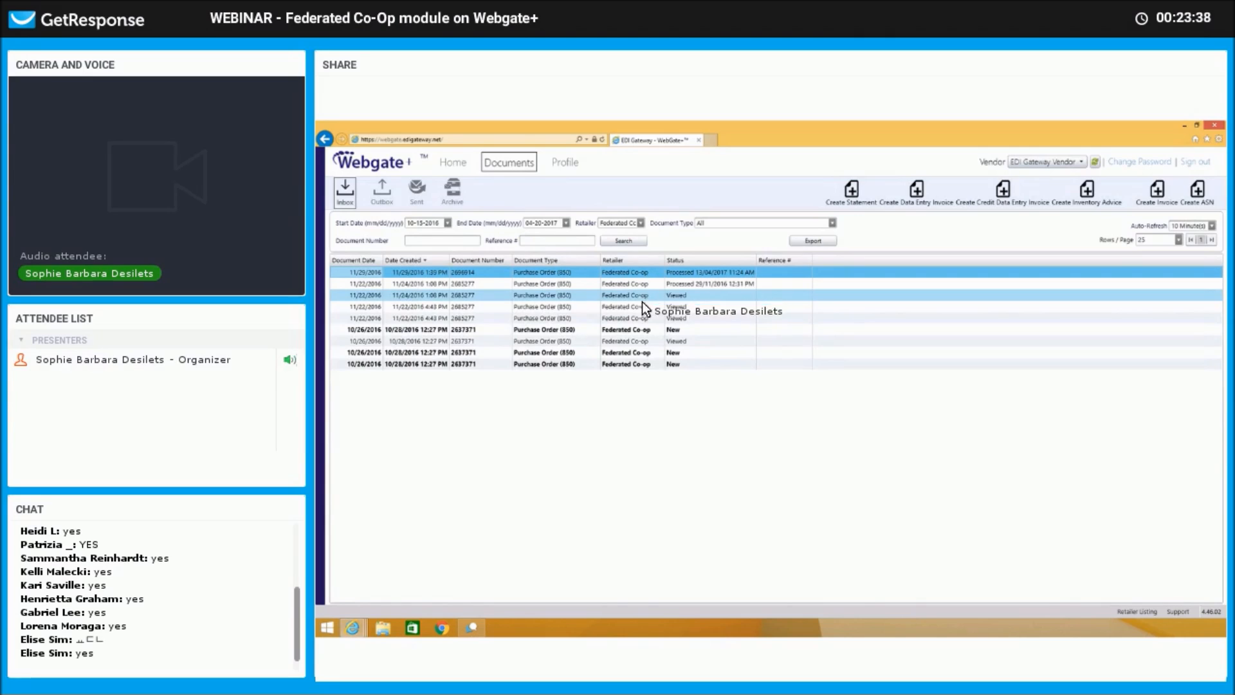
left_click(381, 192)
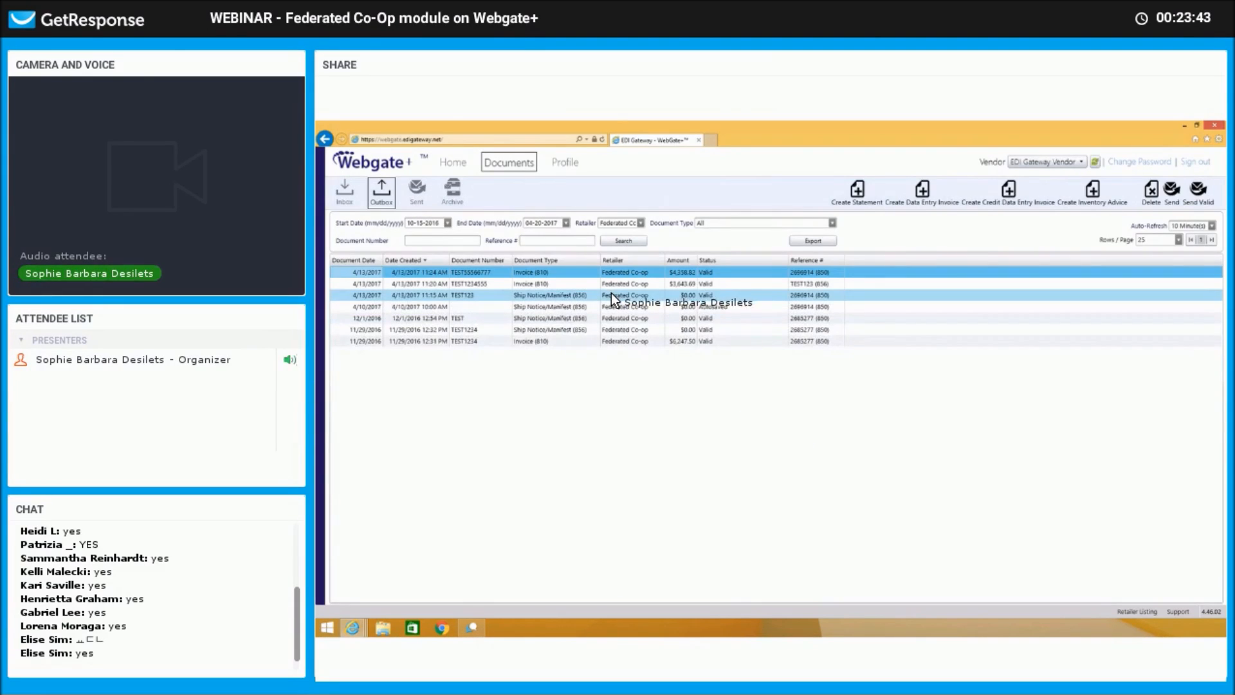
right_click(613, 293)
left_click(642, 334)
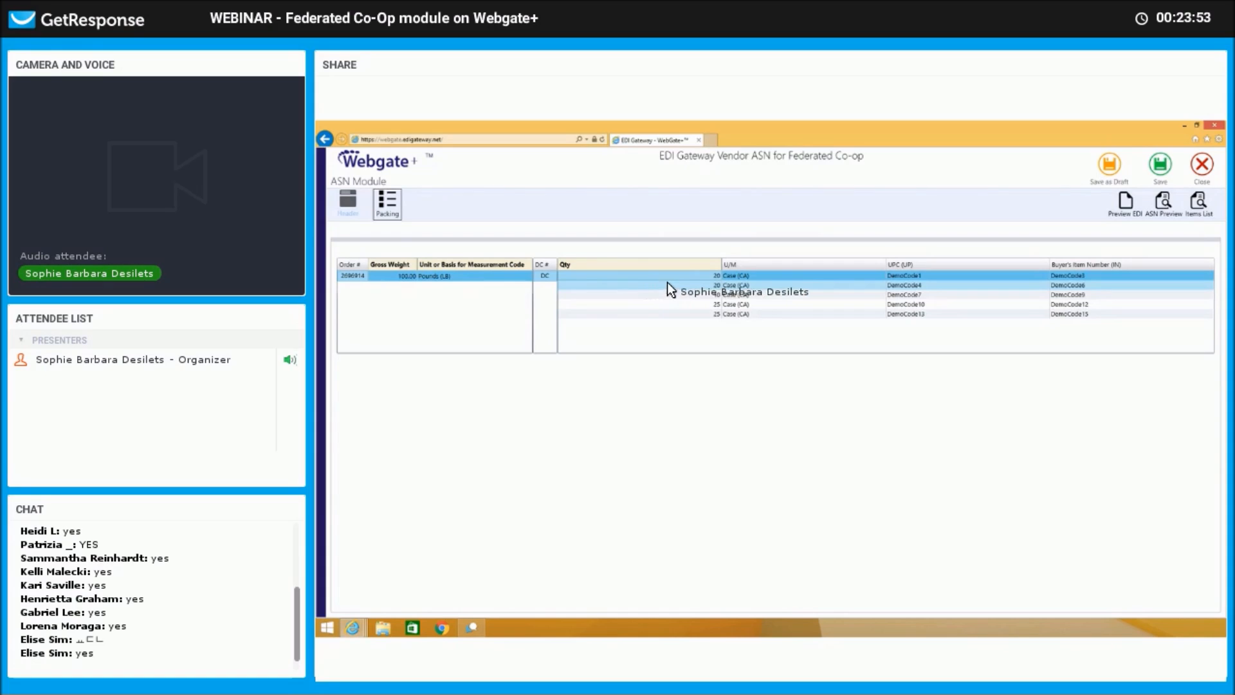
Change the DemoCode1 packed quantity from 20 to 10 cases and save the ASN.
left_click(719, 277)
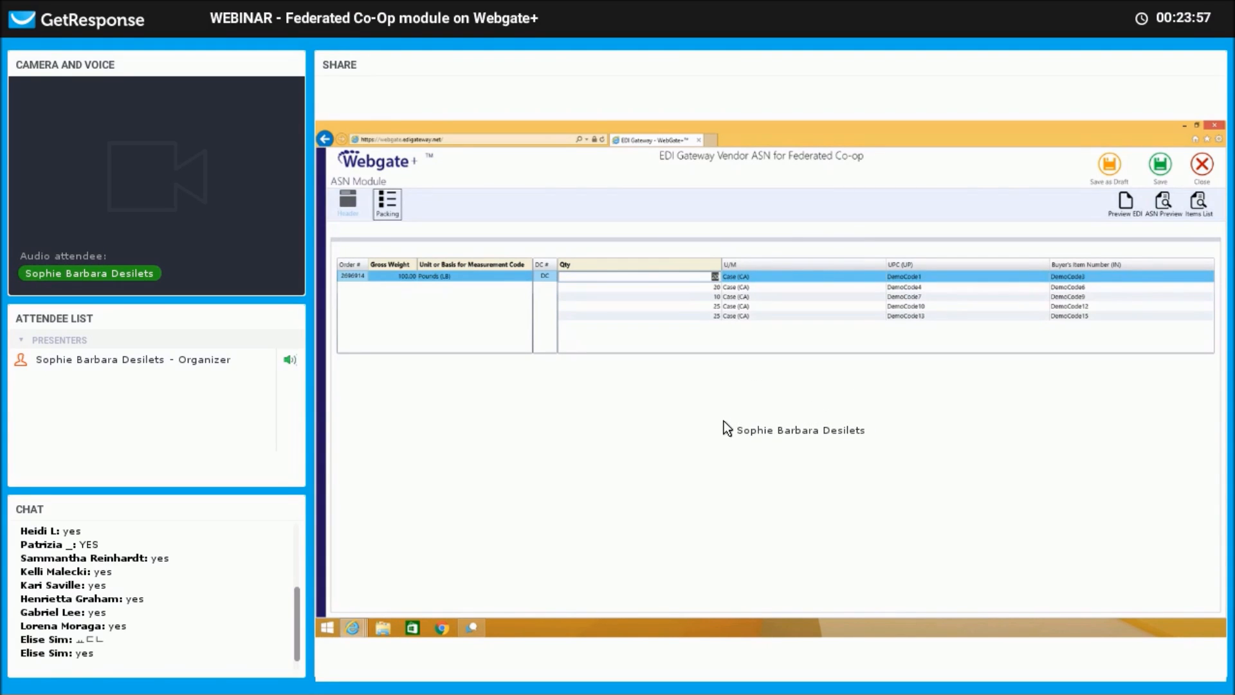
type("6")
key("BackSpace")
type("10")
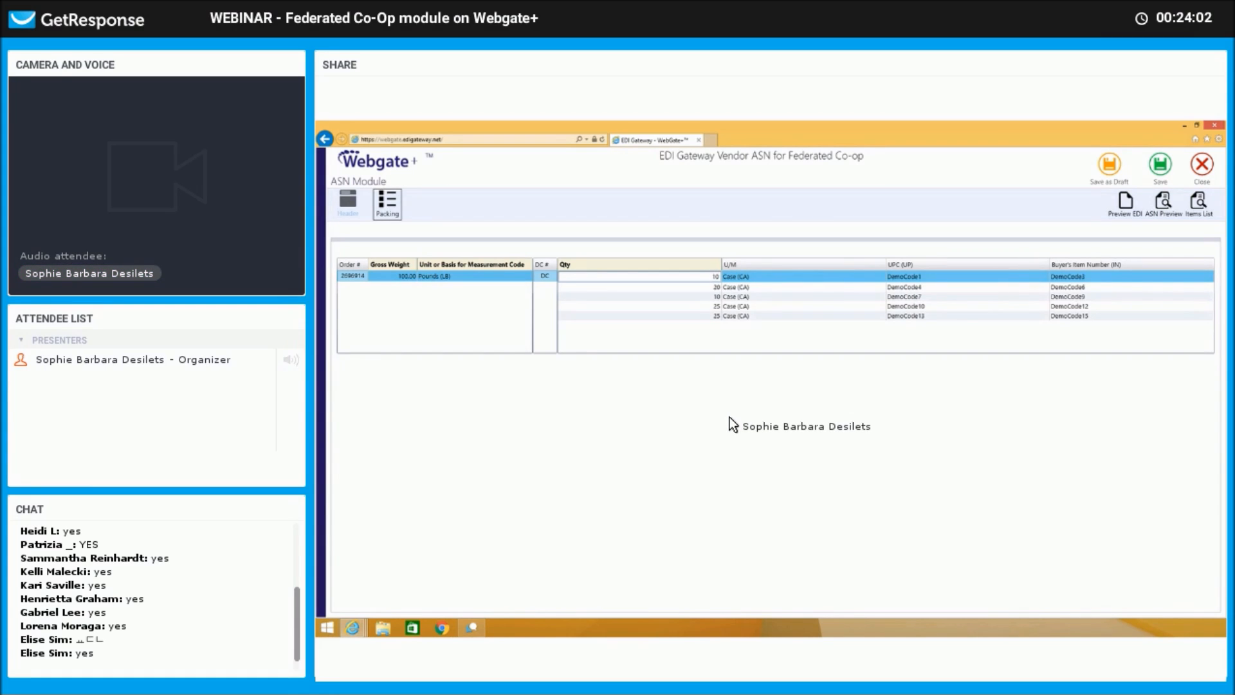
key("Return")
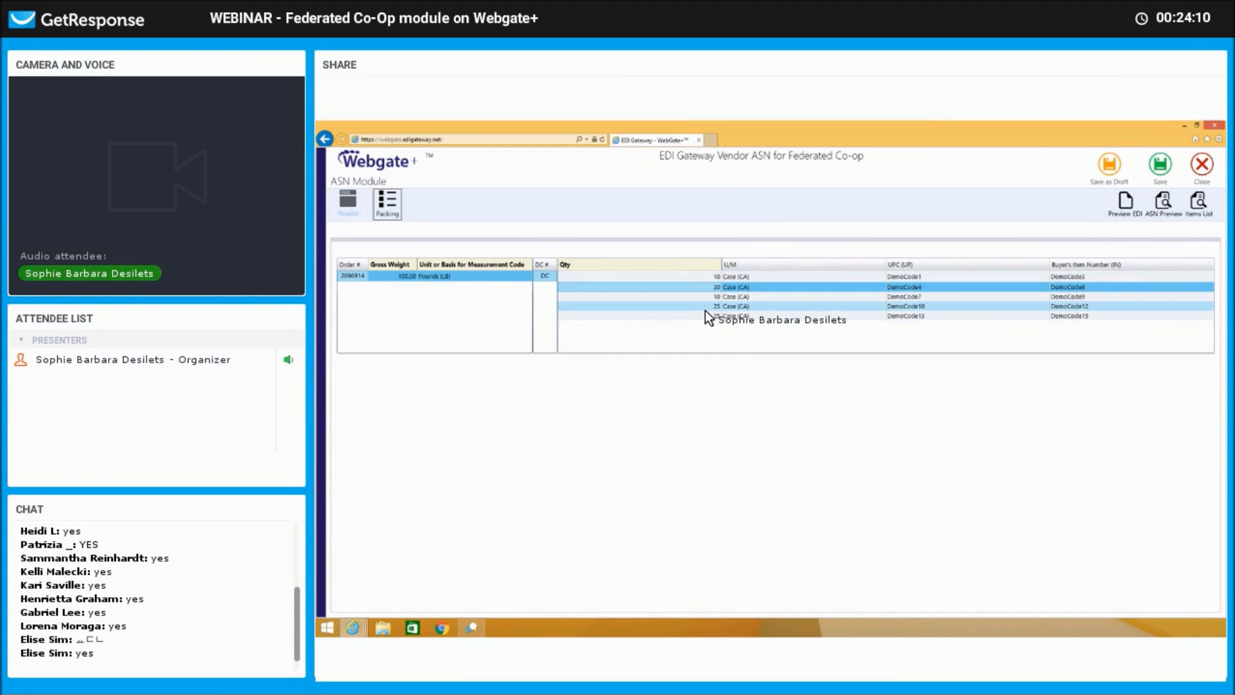
left_click(1160, 165)
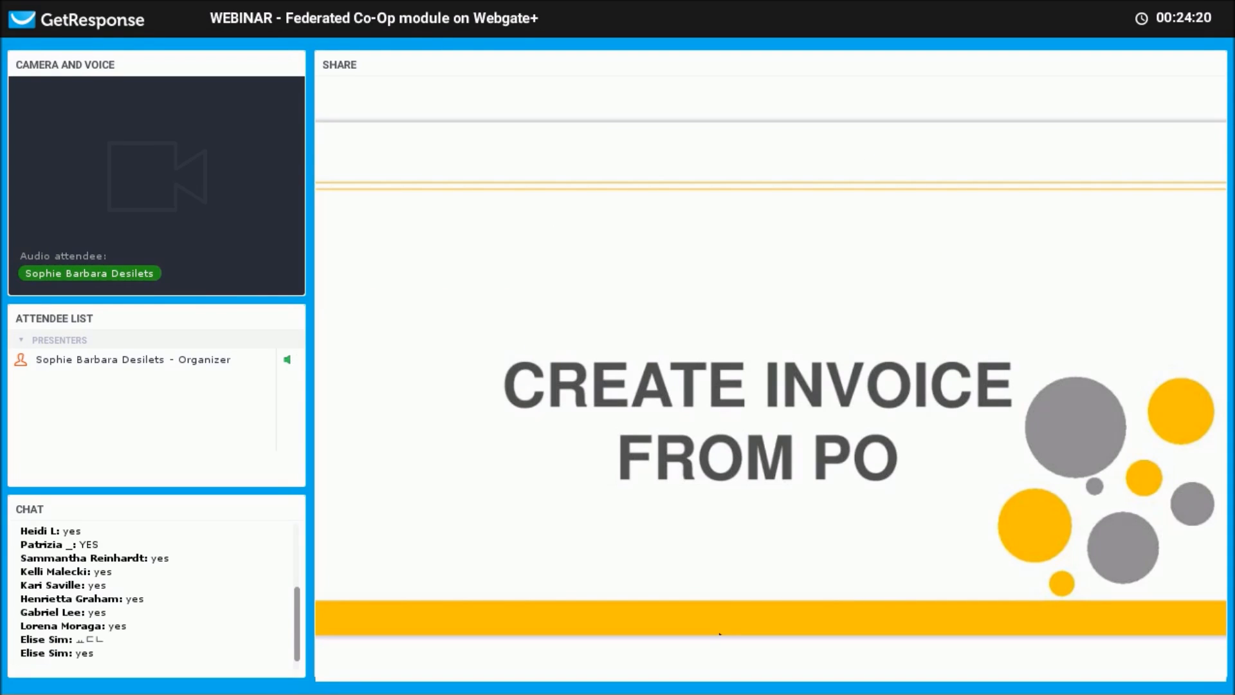
Dismiss the save message and start a new statement via Create Statement.
key("Right")
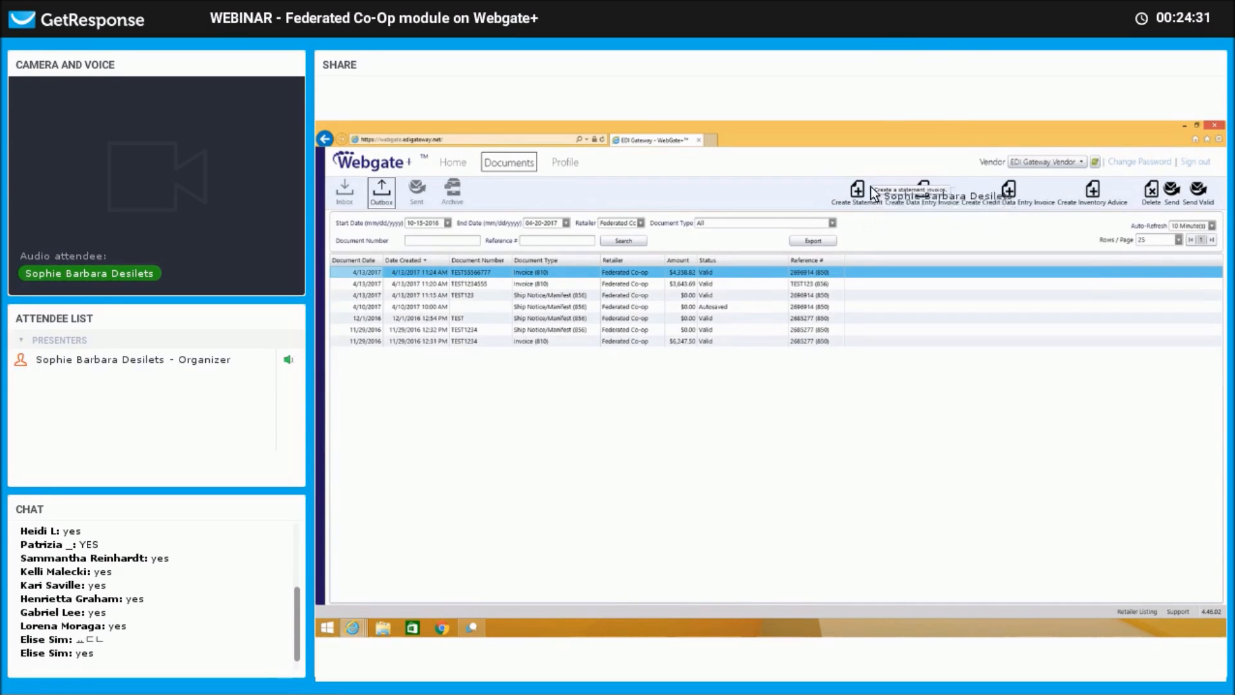
left_click(858, 190)
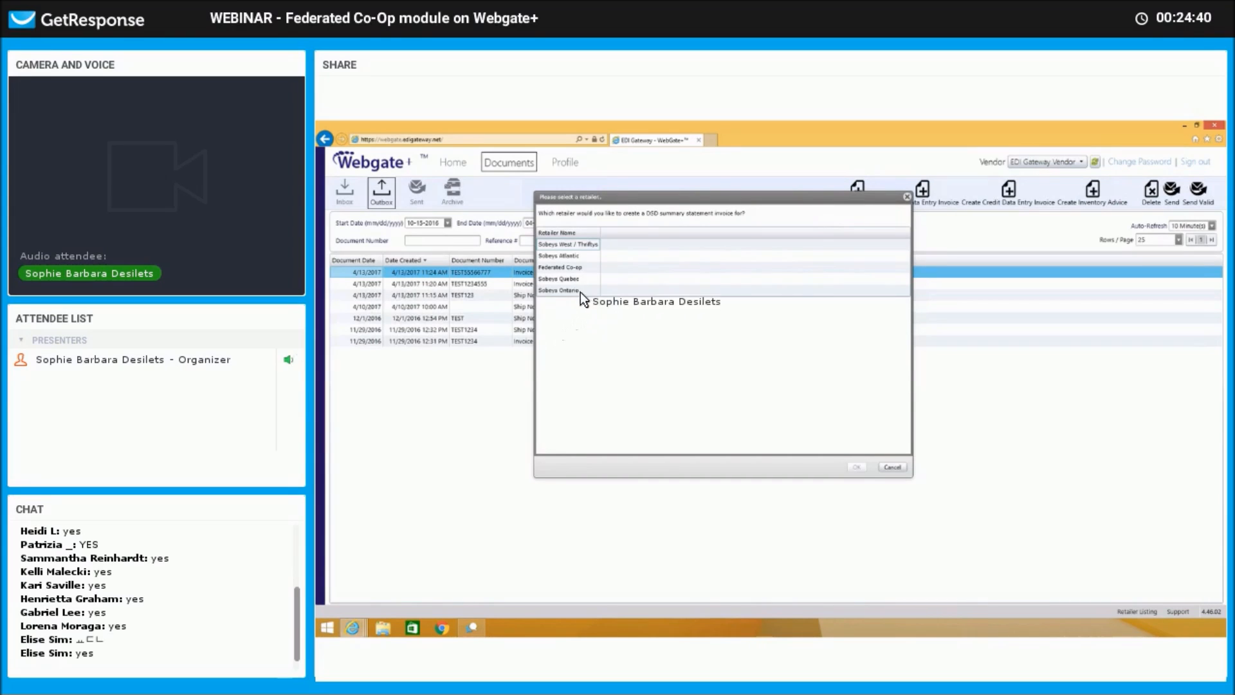
Choose Federated Co-op as the retailer for the new statement.
double_click(584, 266)
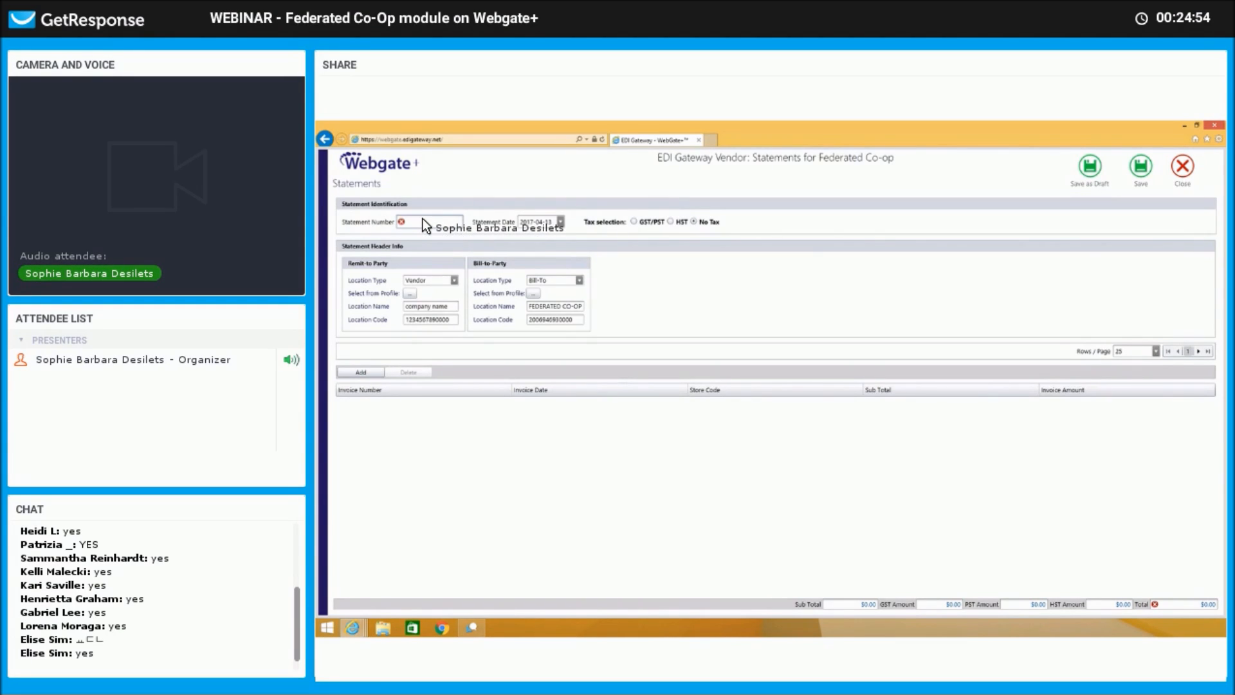
Enter statement number test12345, choose GST/PST tax, and add a blank invoice row.
left_click(423, 223)
type("test12345")
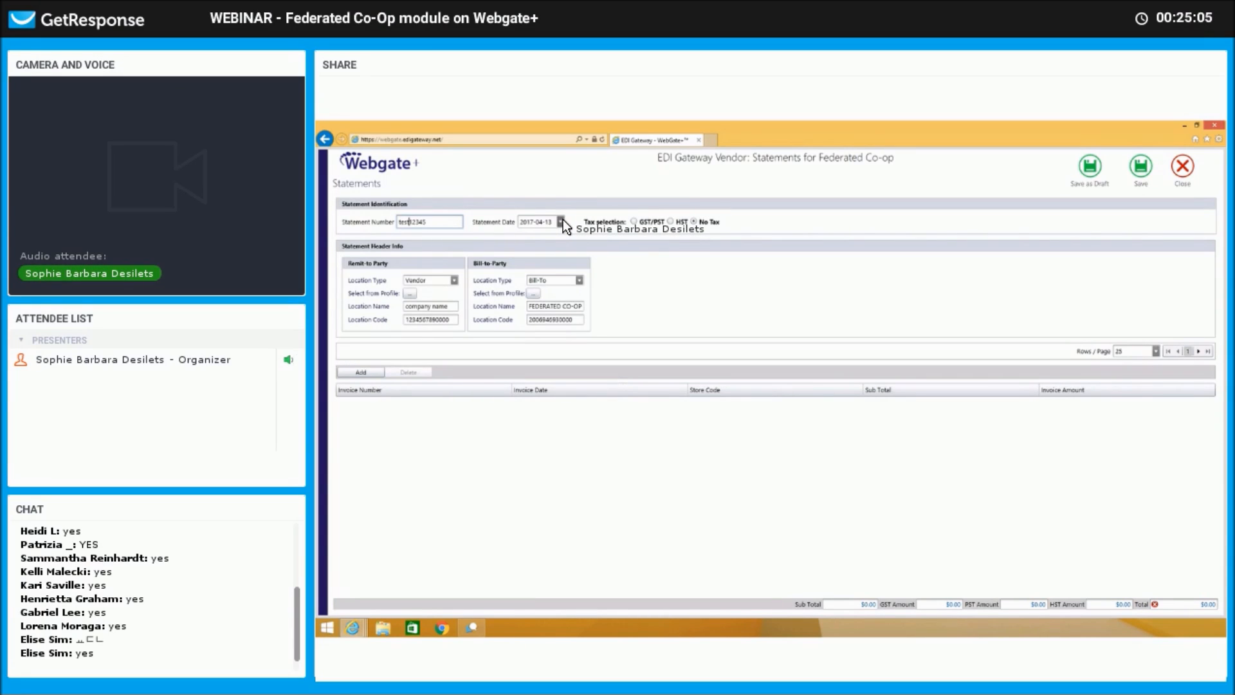
left_click(651, 224)
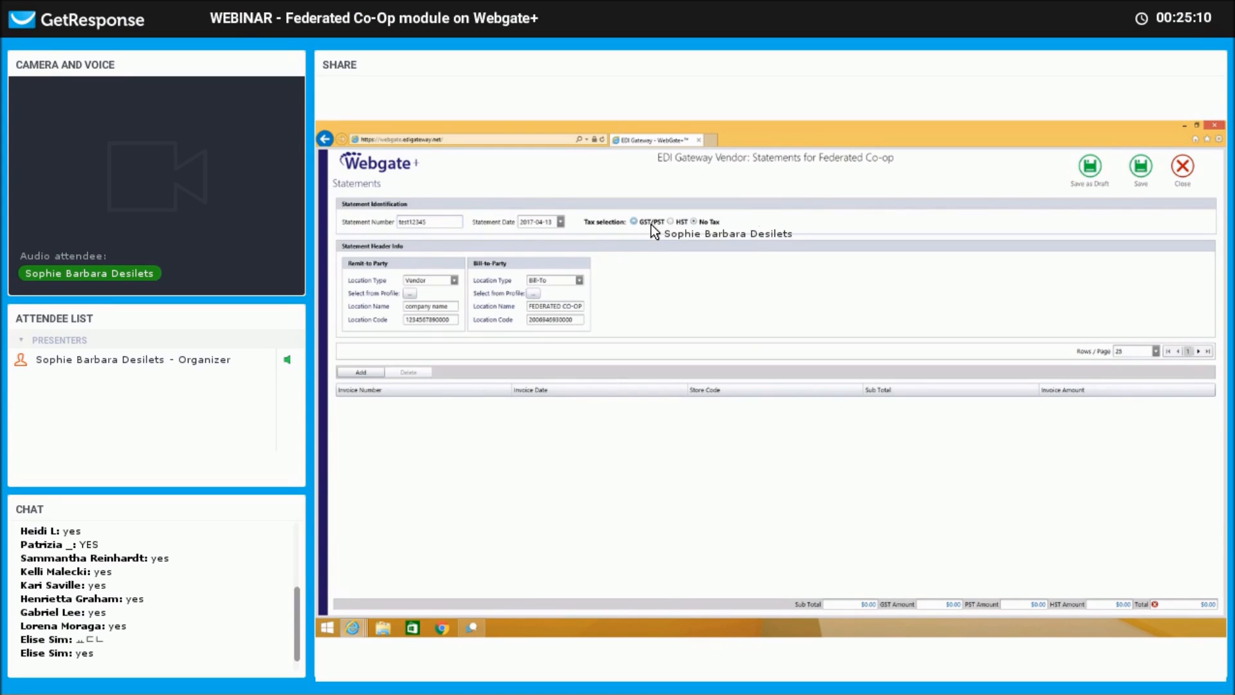
left_click(671, 222)
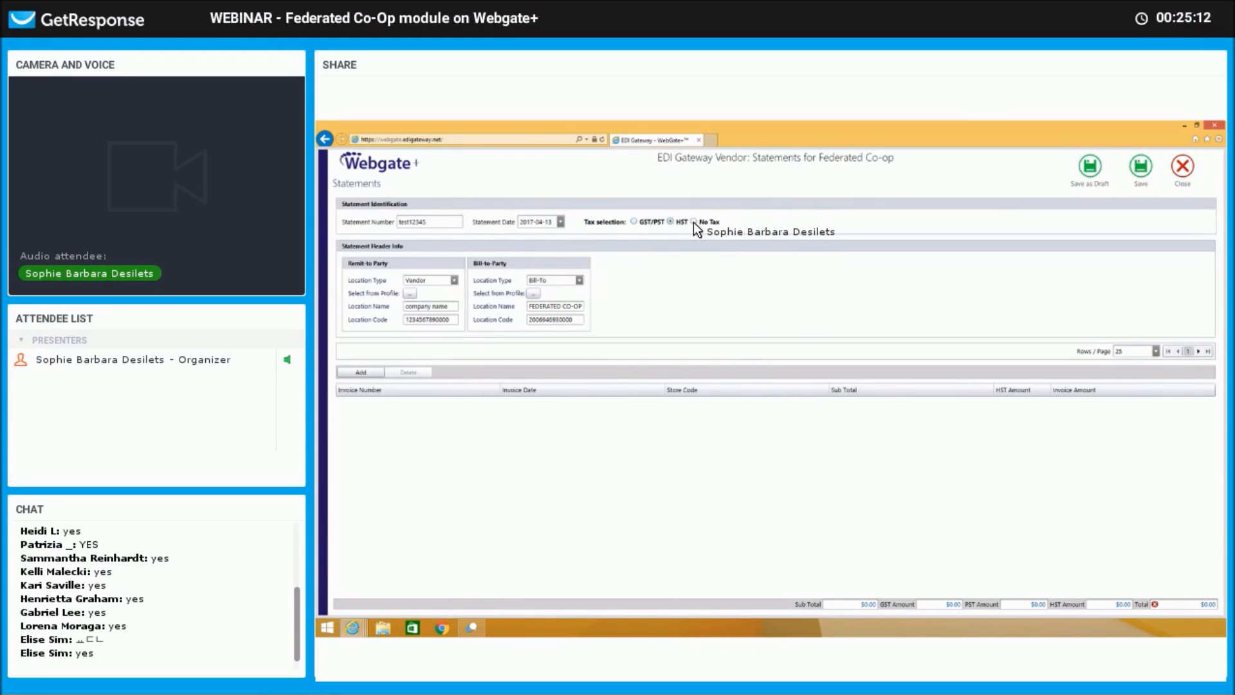
left_click(639, 223)
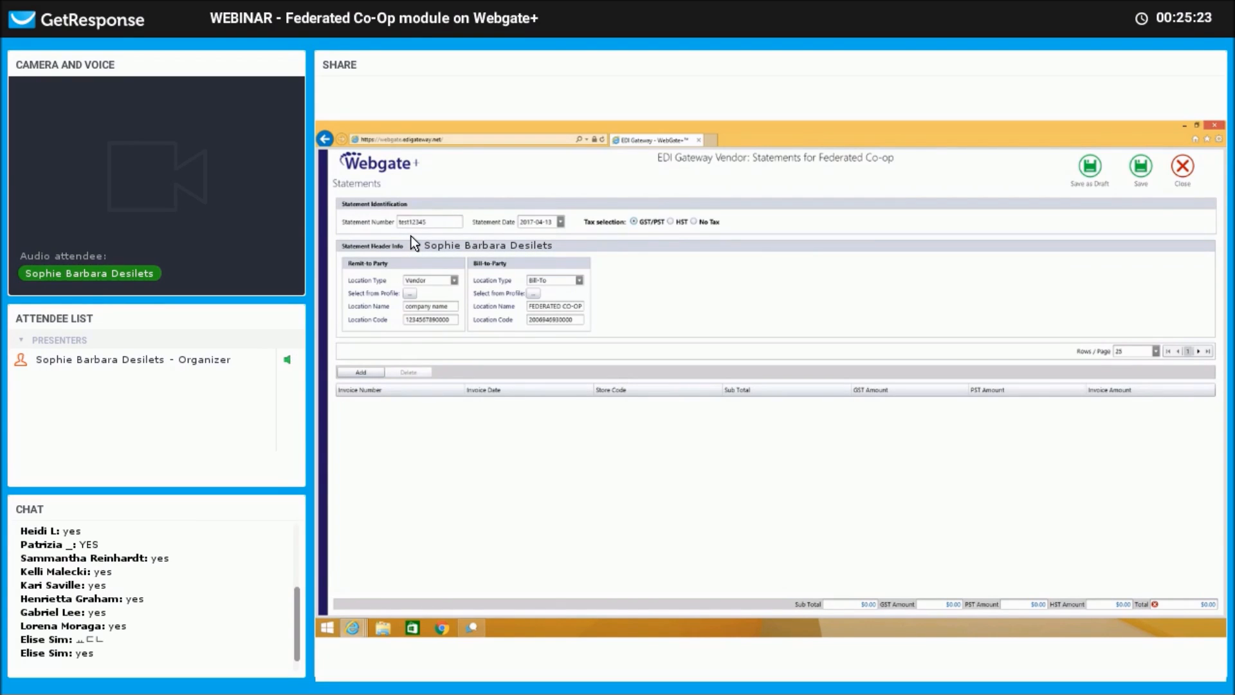
left_click(366, 373)
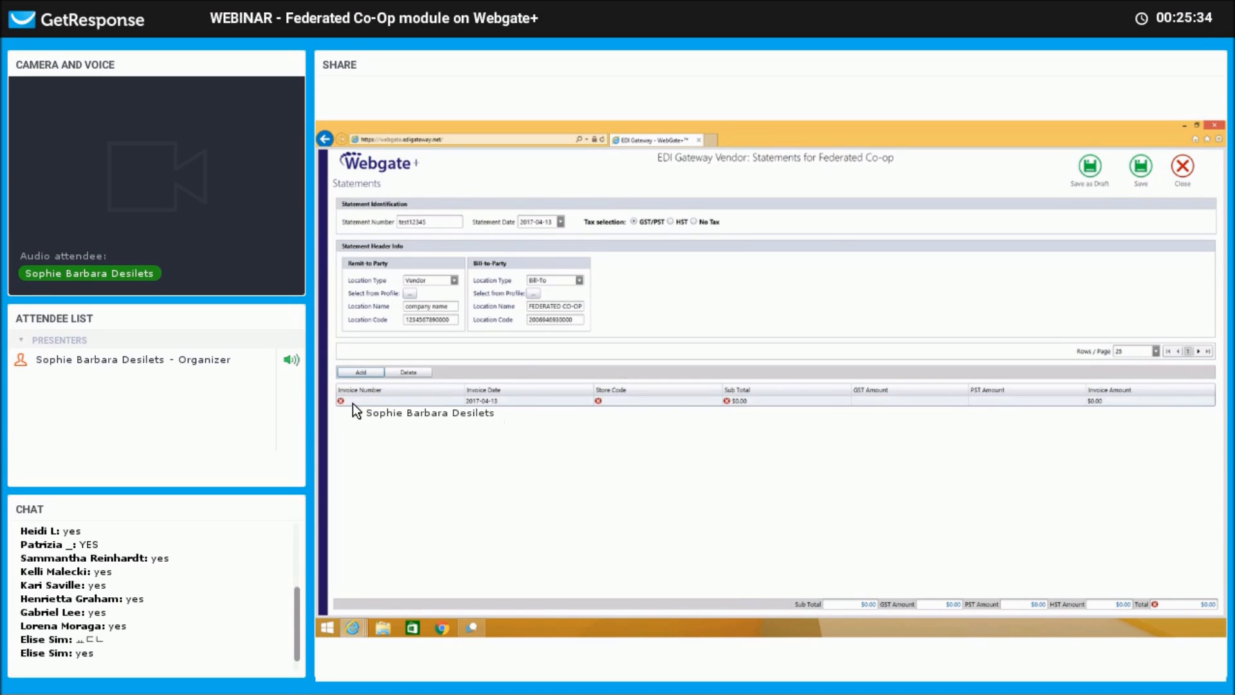
Enter invoice number 12345 with invoice date 2017-04-13 on the first row.
left_click(349, 400)
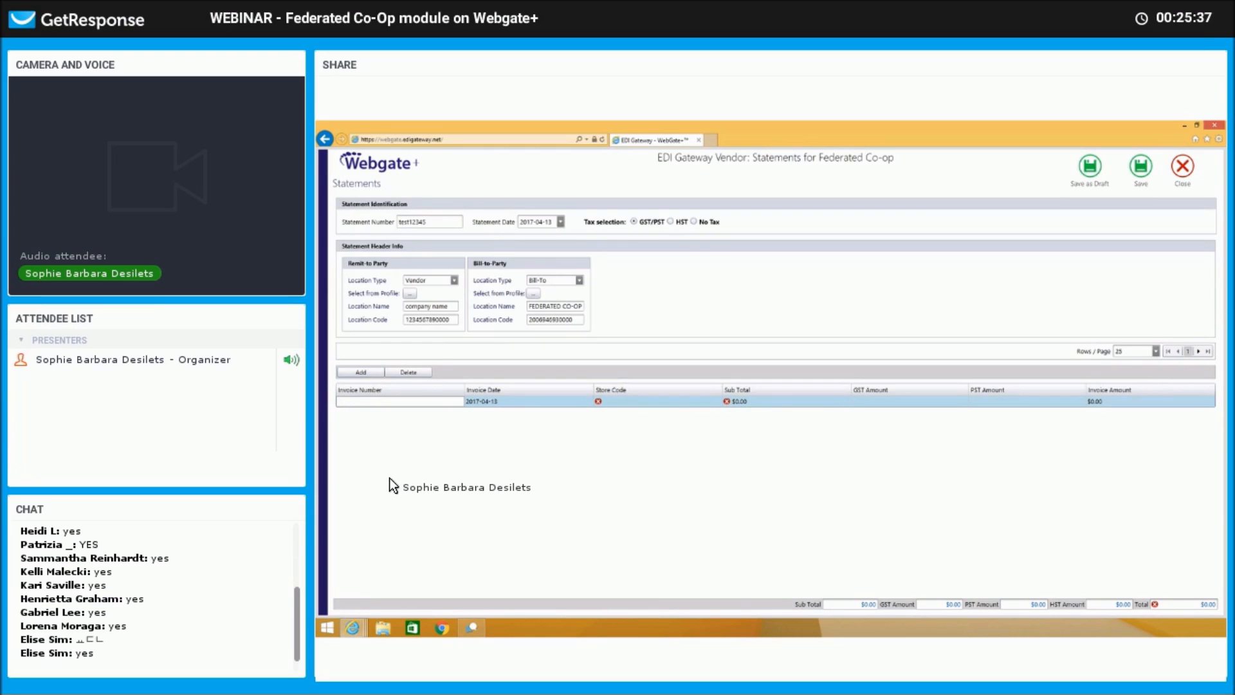
type("12345")
key("Tab")
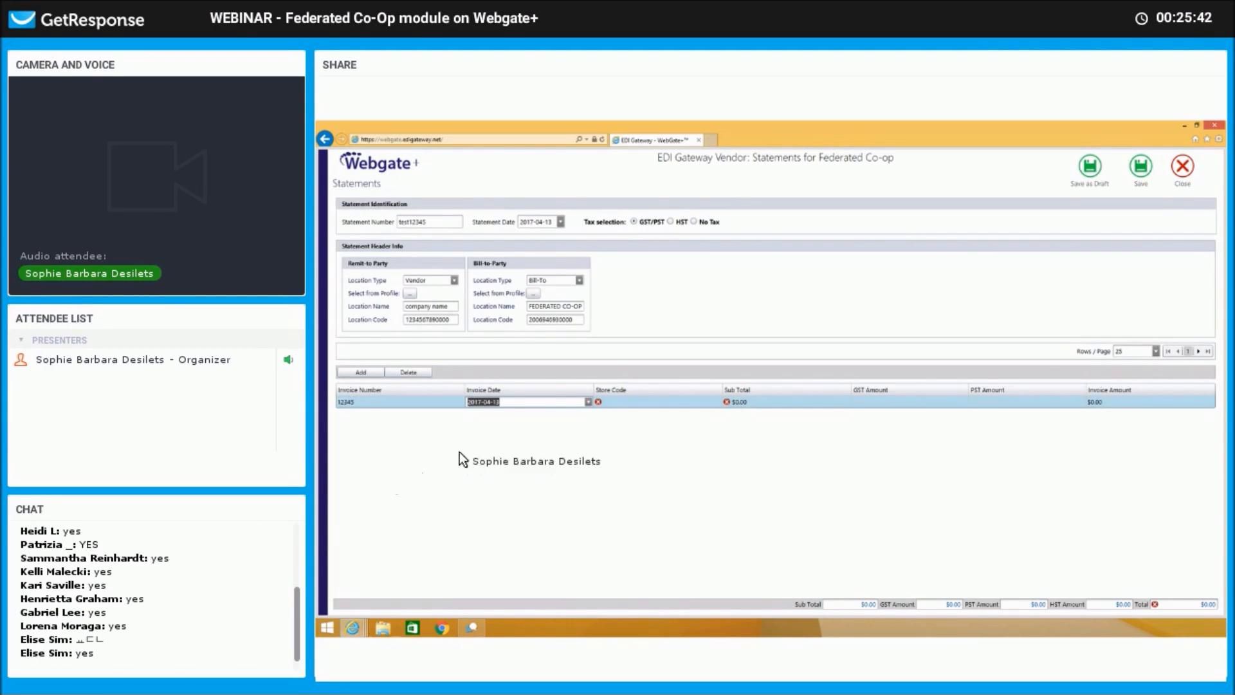
left_click(587, 401)
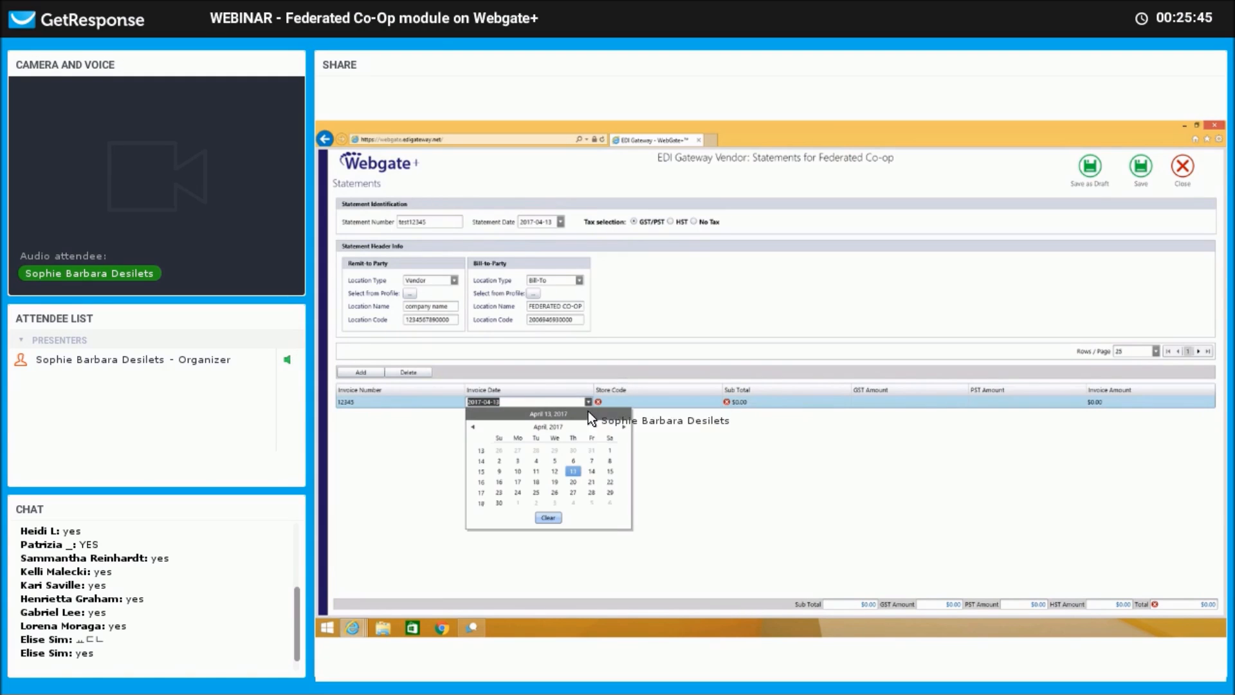
left_click(623, 414)
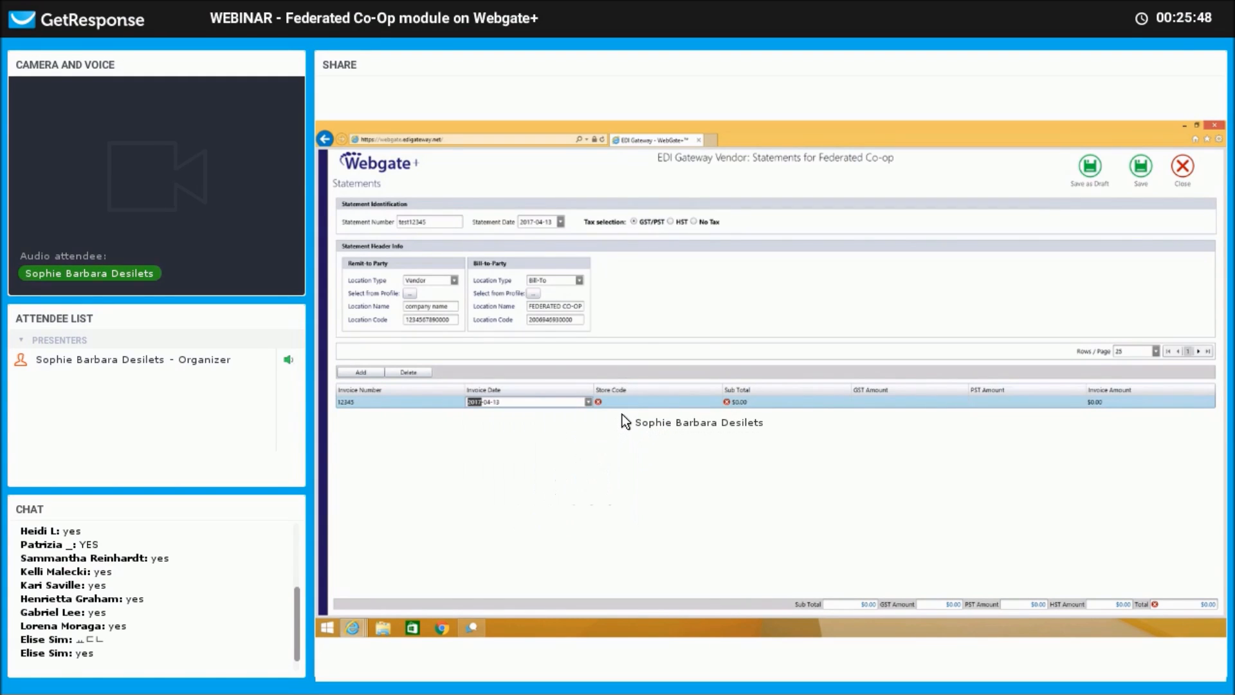
key("Tab")
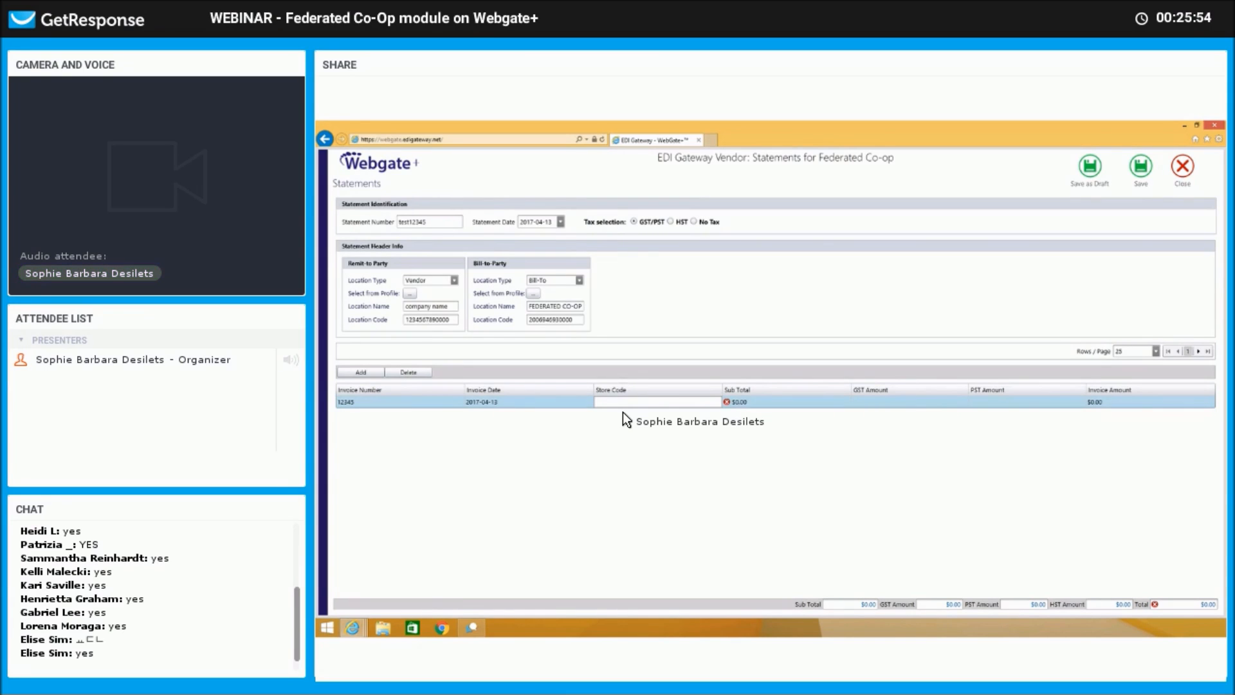
Enter store 12345, subtotal $20.00, GST $5.00 and PST corrected to $6.00.
type("12345")
key("Tab")
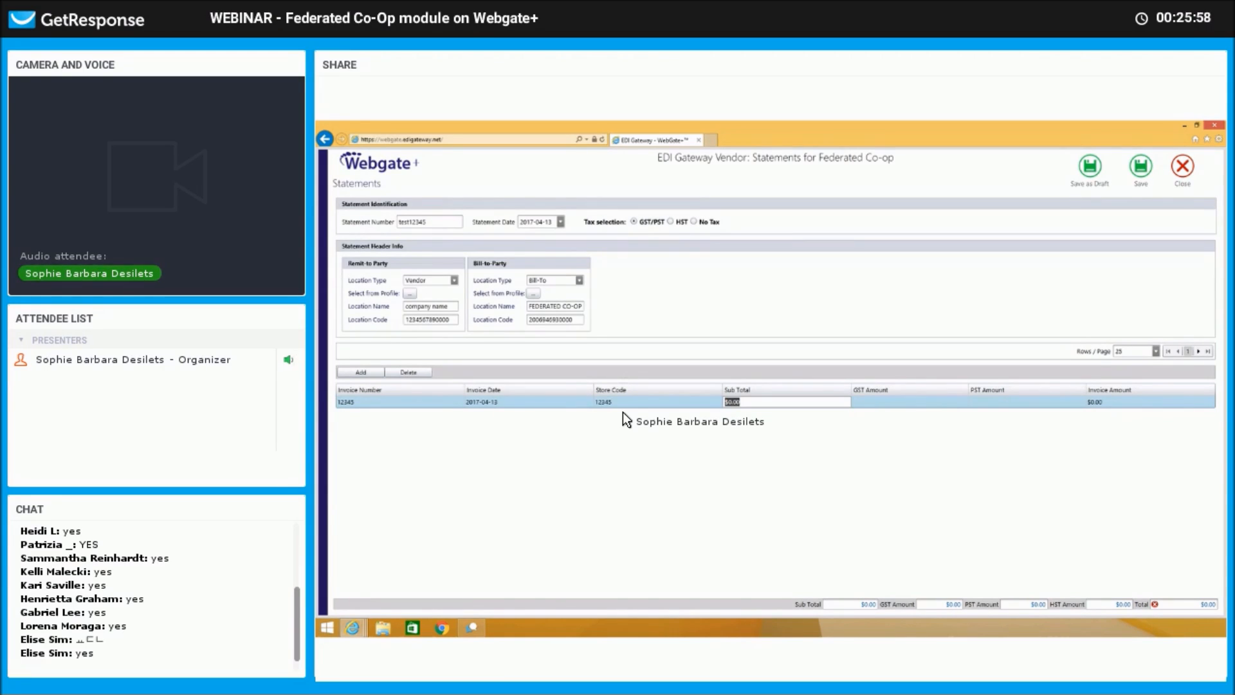
type("2")
key("Tab")
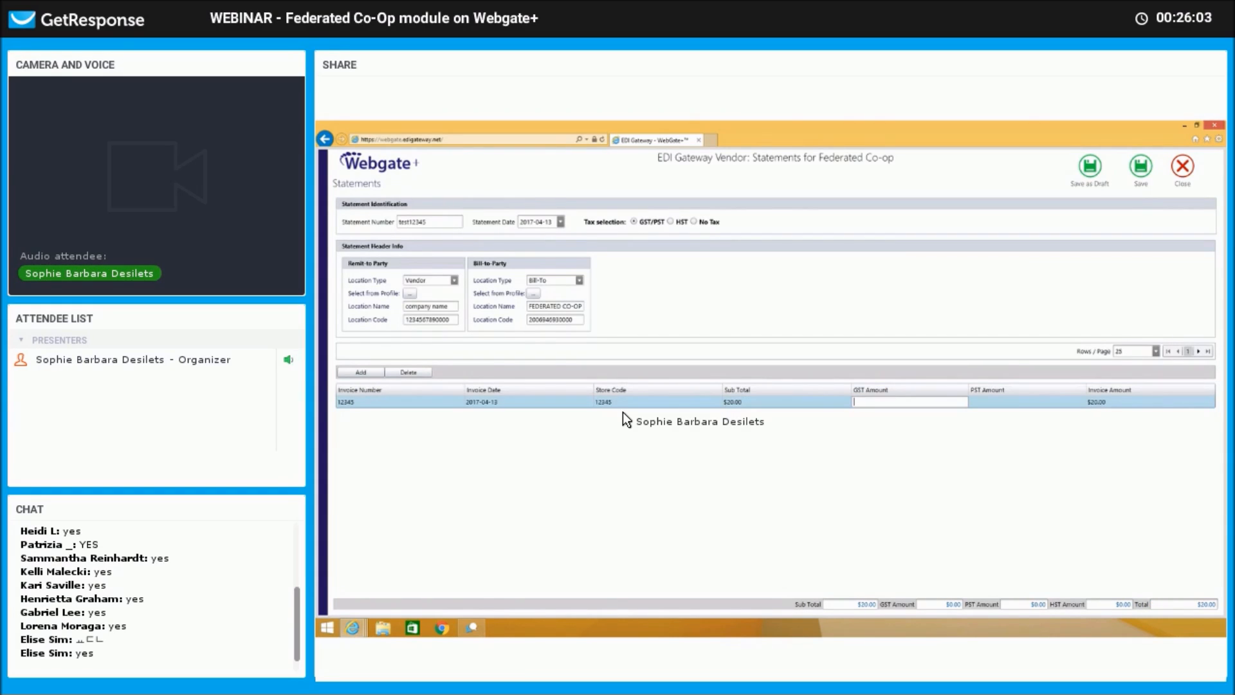
type("5")
key("Tab")
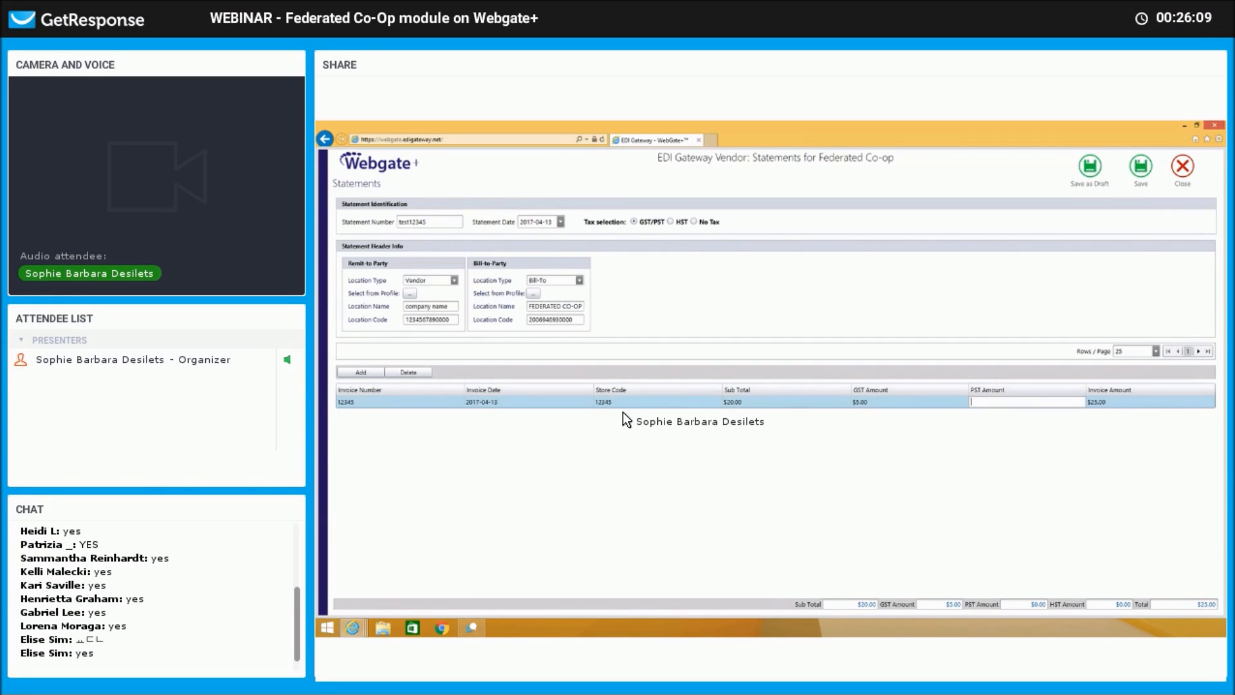
type("600")
key("Tab")
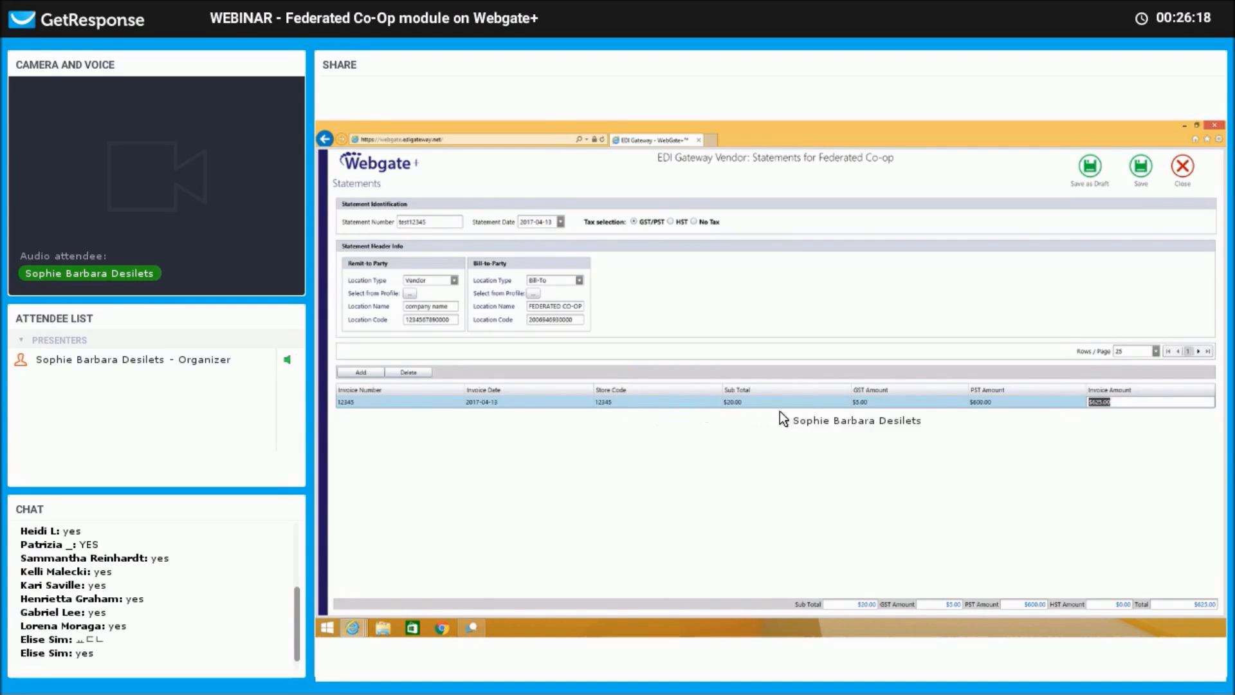
left_click(1004, 402)
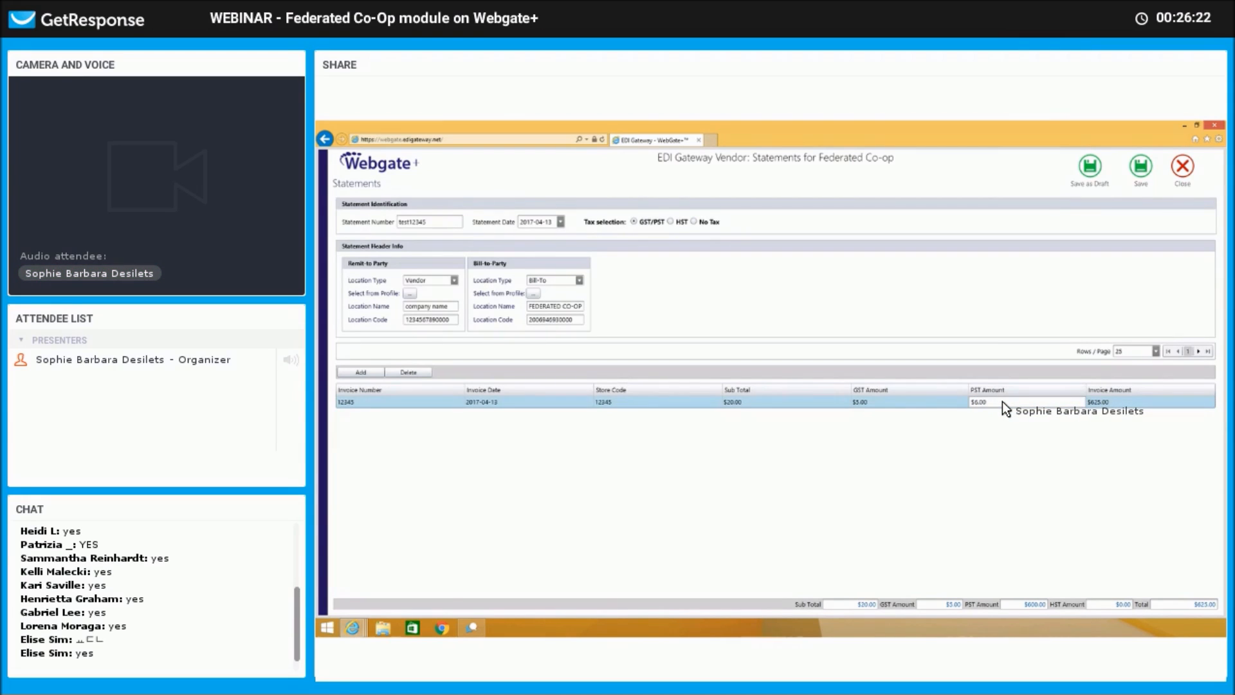
key("Tab")
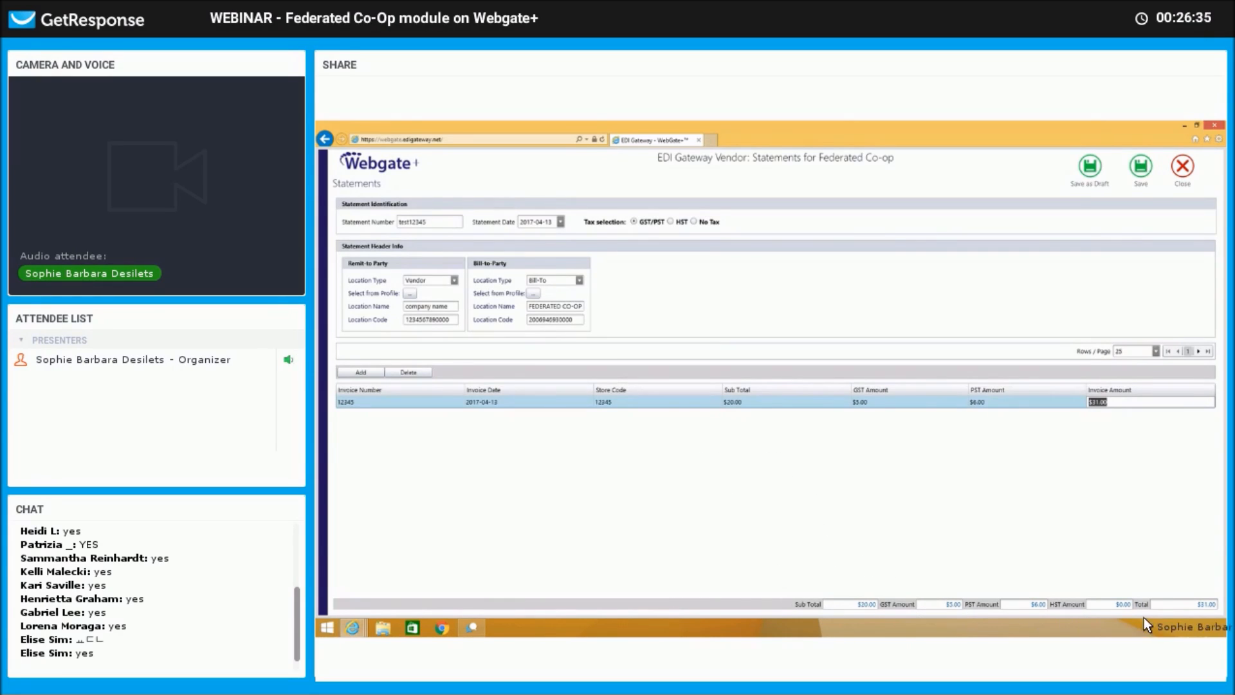
Add invoice 23456 for store 23456 with subtotal $30.00, GST $6.00, PST $10.00.
left_click(361, 372)
type("23456")
key("Tab")
type("23456")
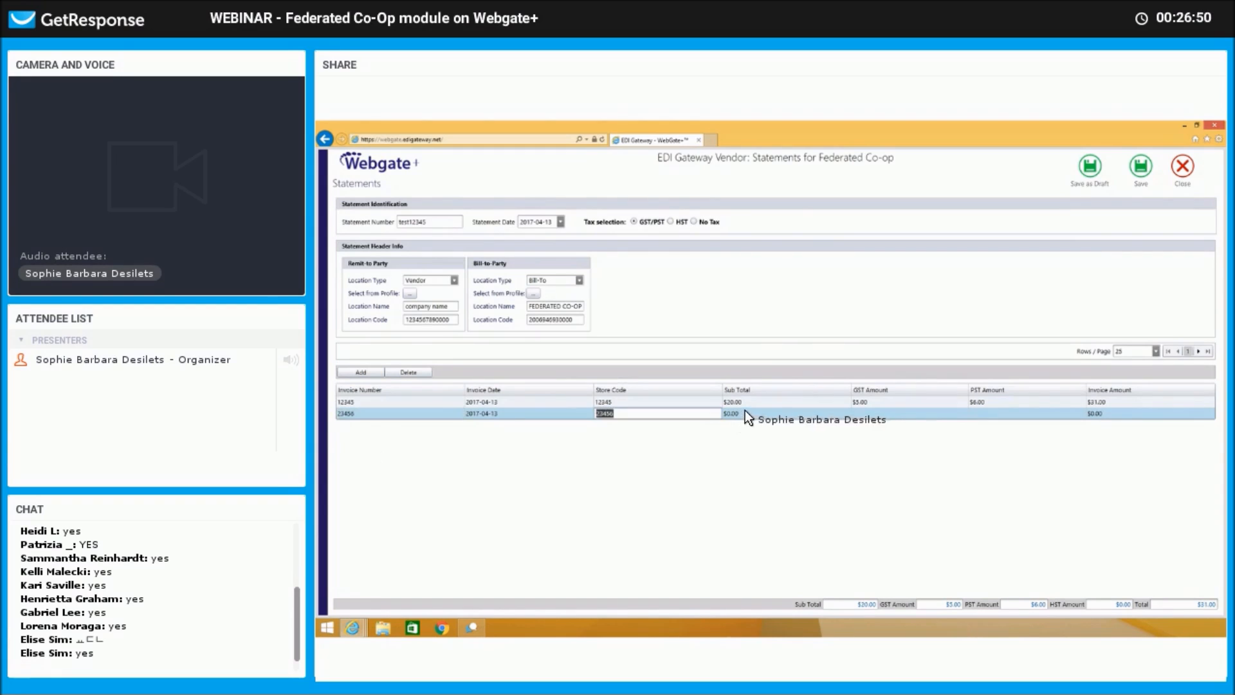
left_click(745, 412)
type("30")
key("Tab")
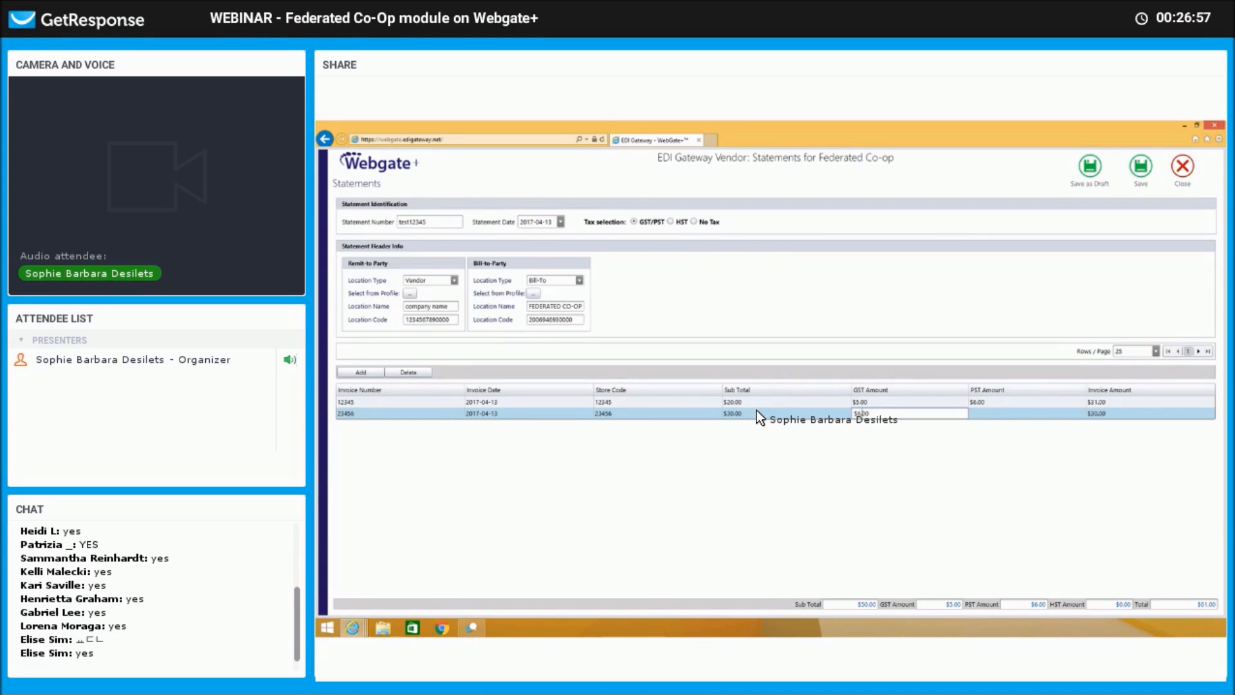
type("6")
key("Tab")
type("10")
key("Tab")
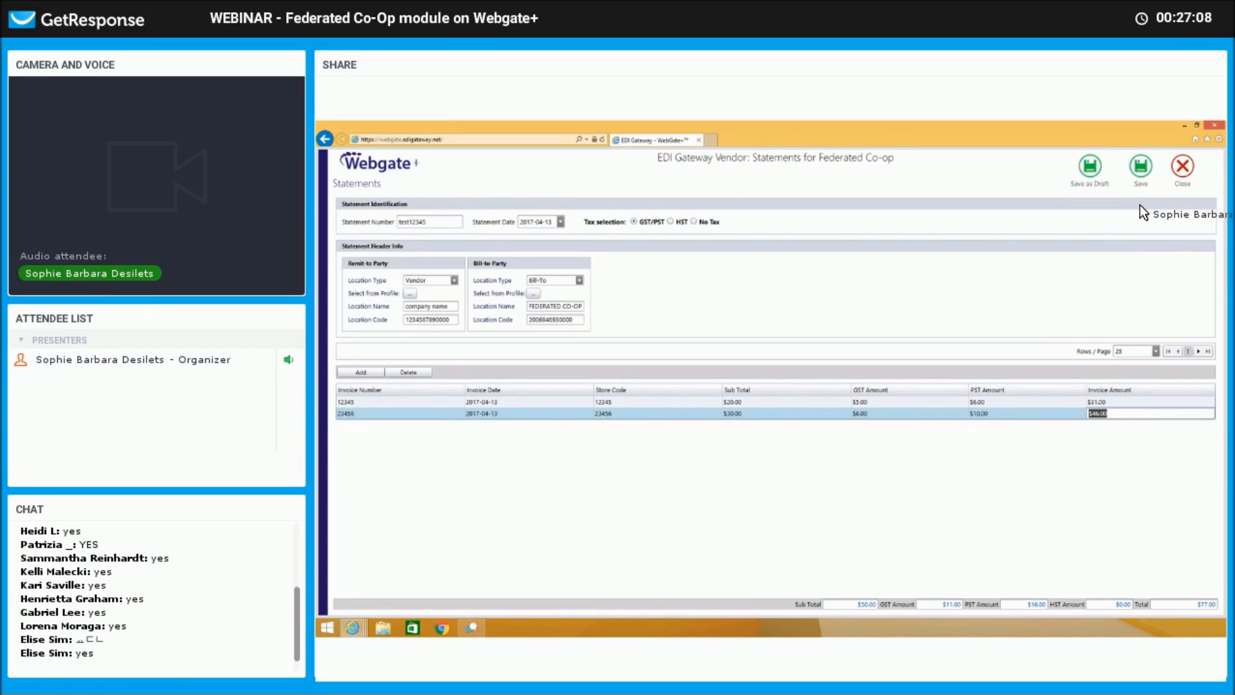
Save statement test12345 to the Outbox and dismiss the success message.
left_click(1140, 172)
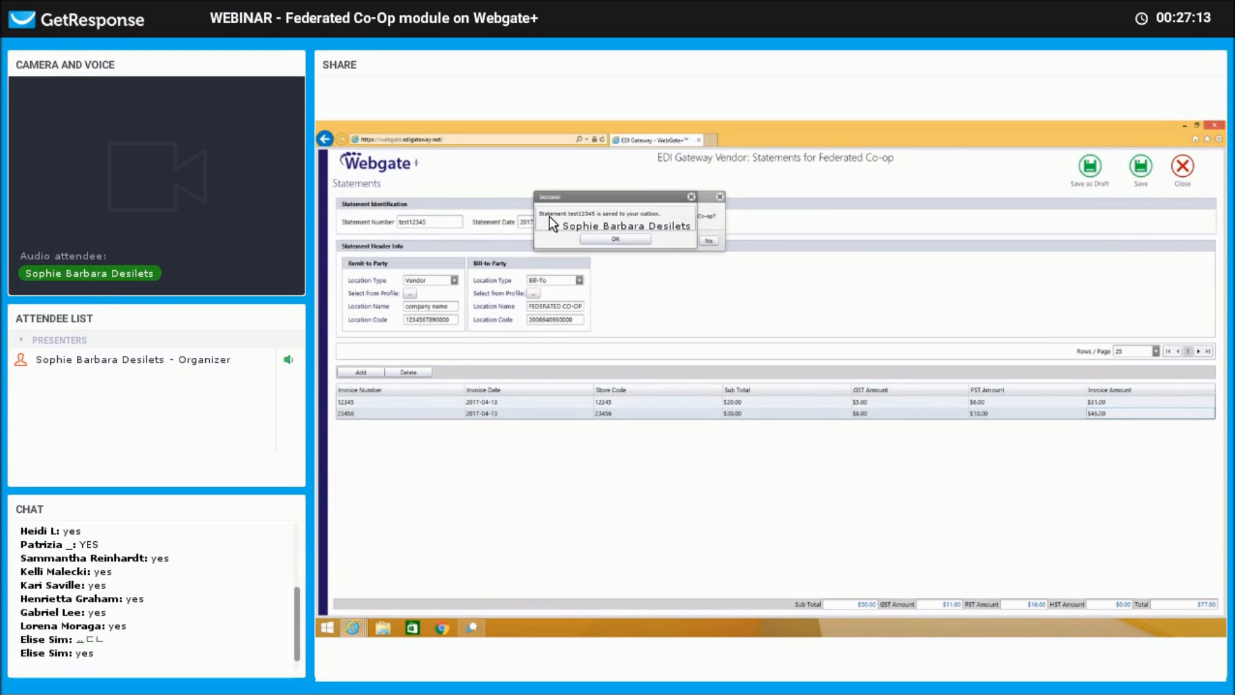
left_click(635, 238)
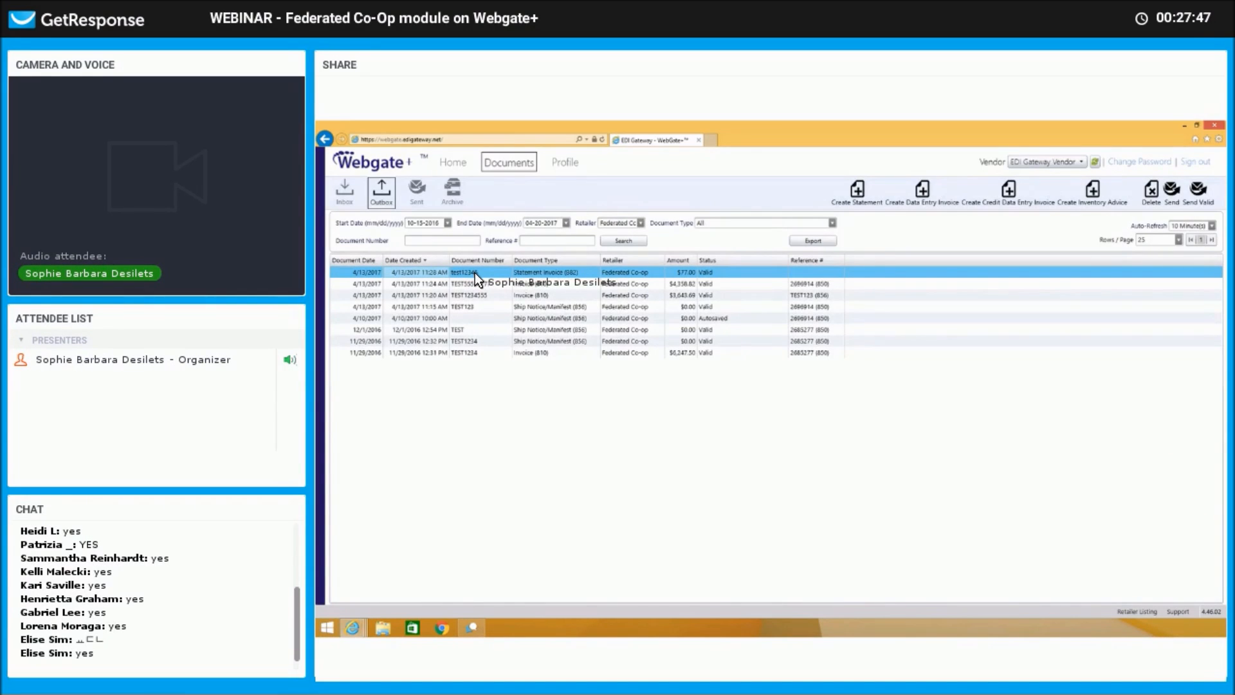
Select statement test12345 in the Outbox, send it, and confirm.
left_click(546, 298)
left_click(547, 307)
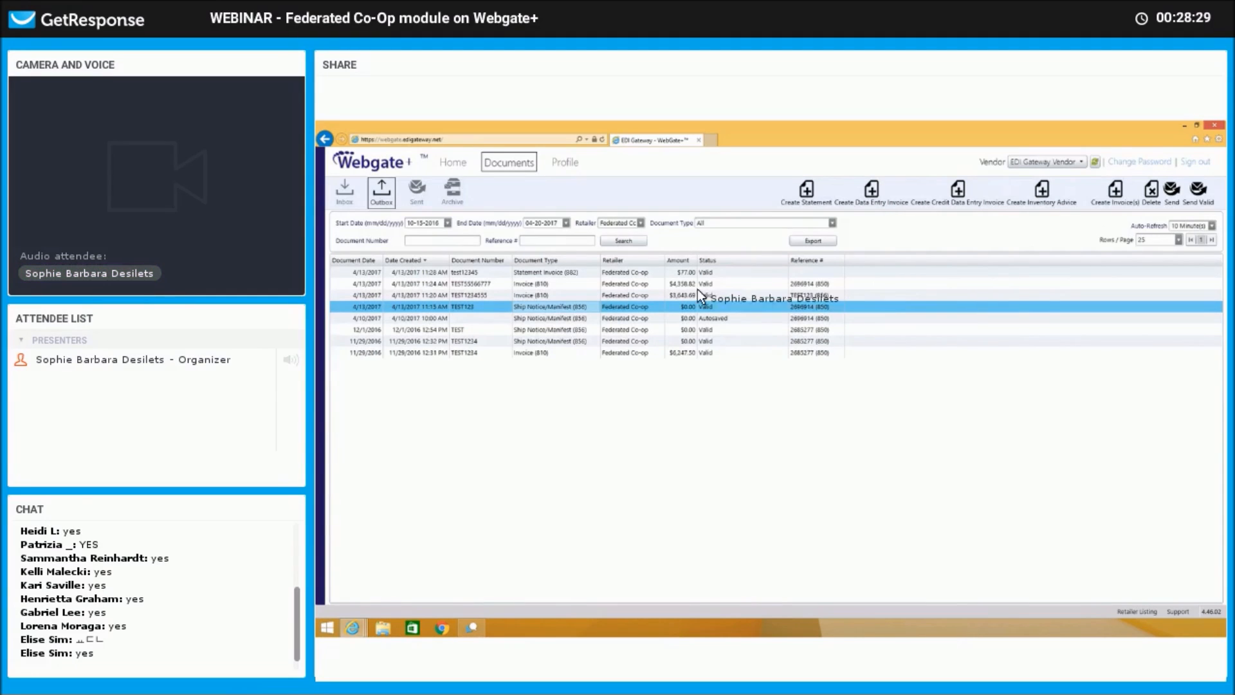
left_click(640, 272)
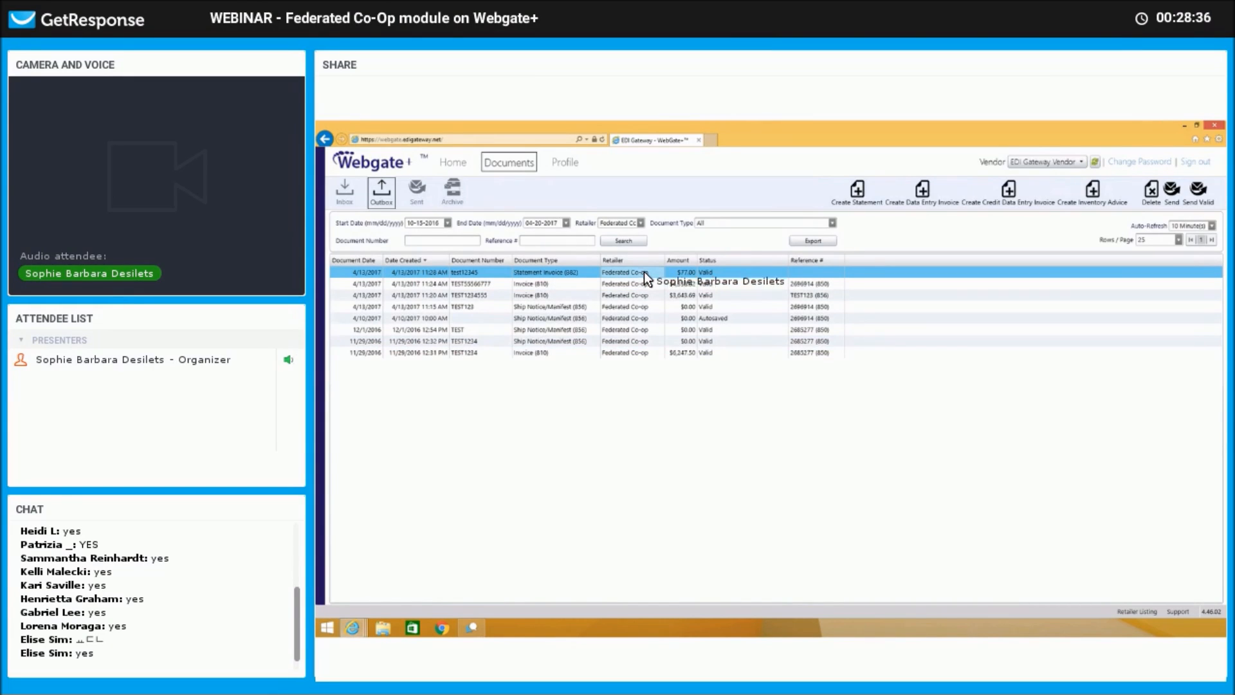
left_click(1173, 189)
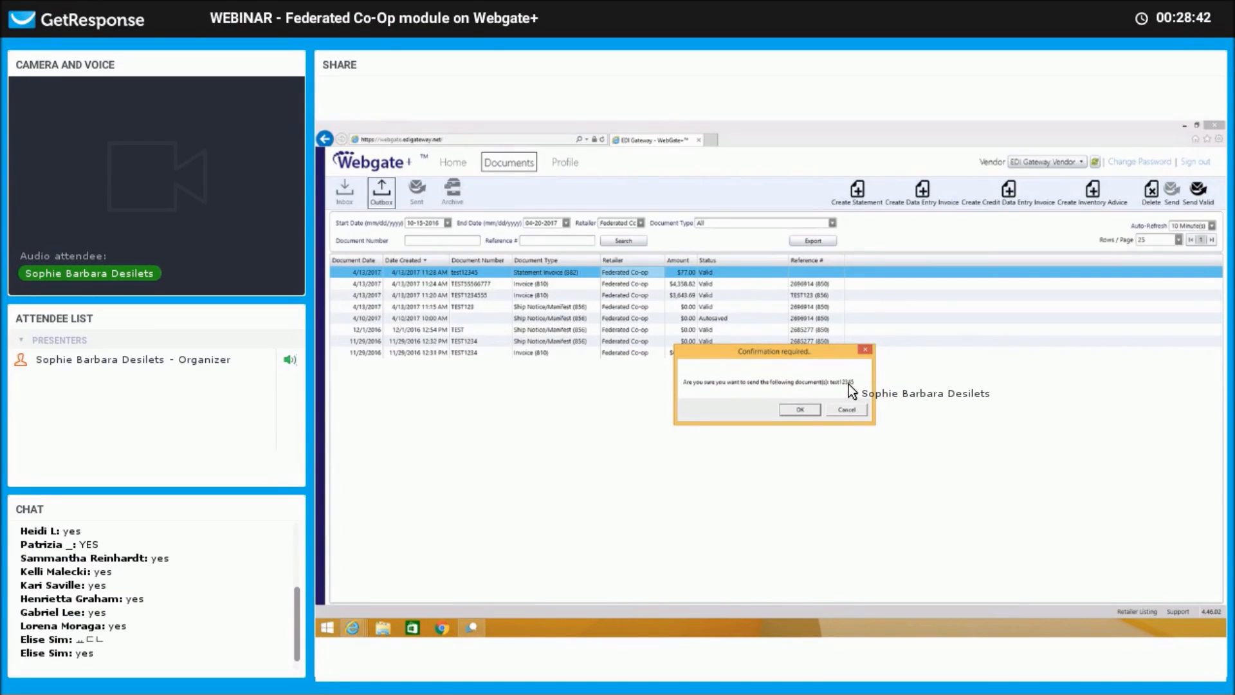
left_click(809, 408)
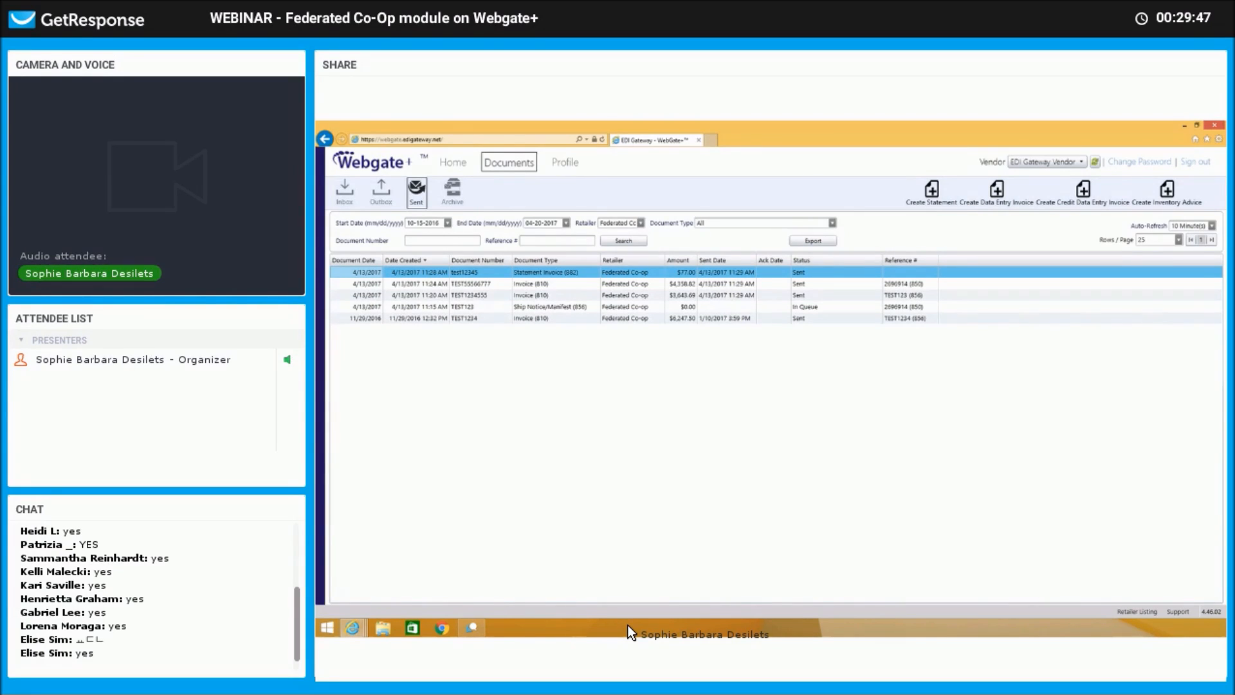
Refresh the Sent list, then switch to the Inbox of Federated Co-op purchase orders.
left_click(710, 263)
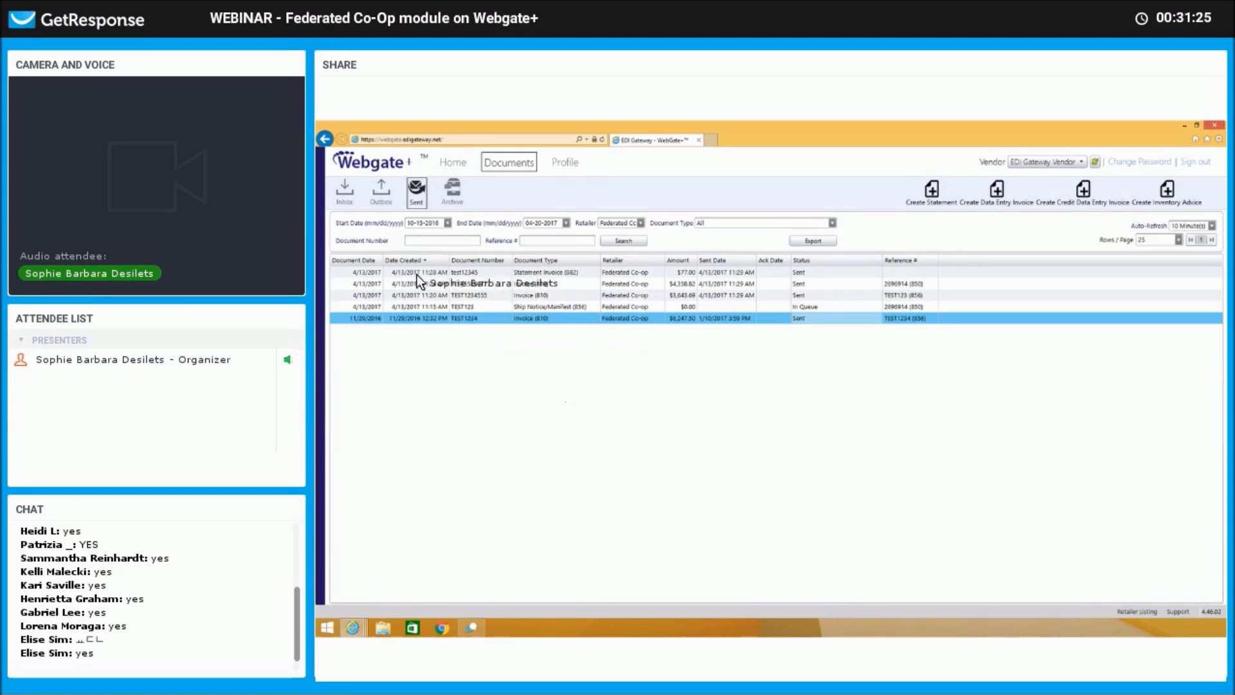
left_click(344, 205)
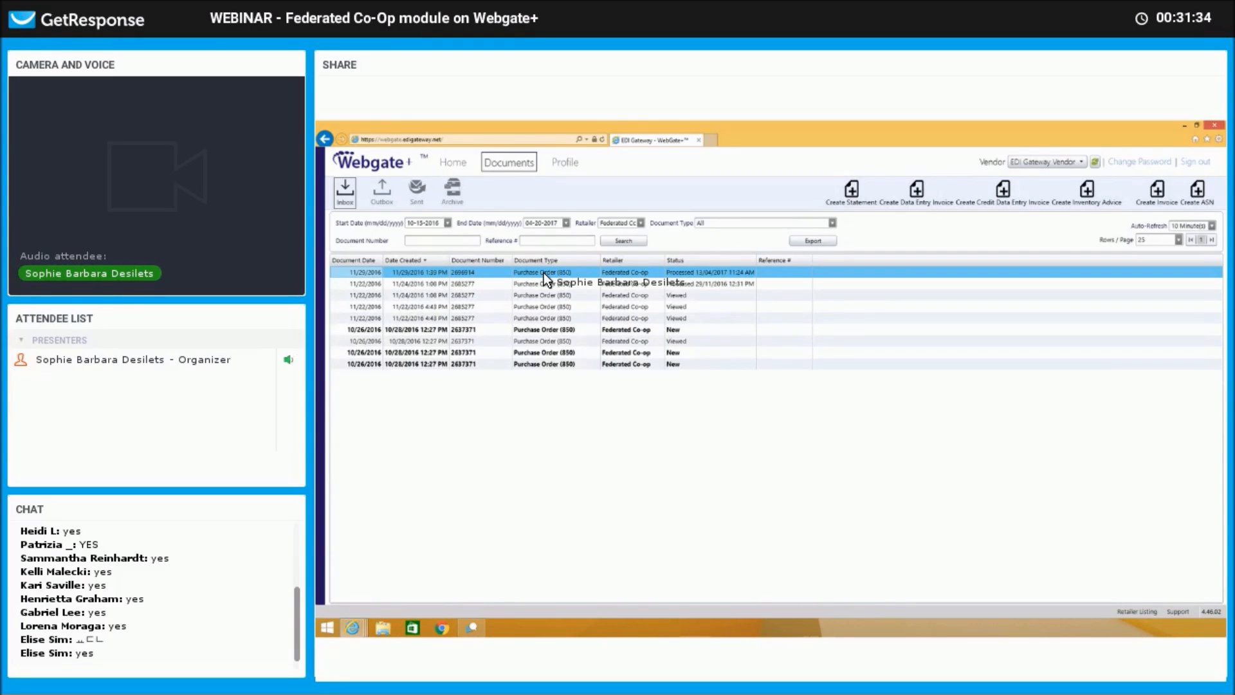
Archive purchase order 2696914 from the Inbox and view the Archive list.
right_click(543, 273)
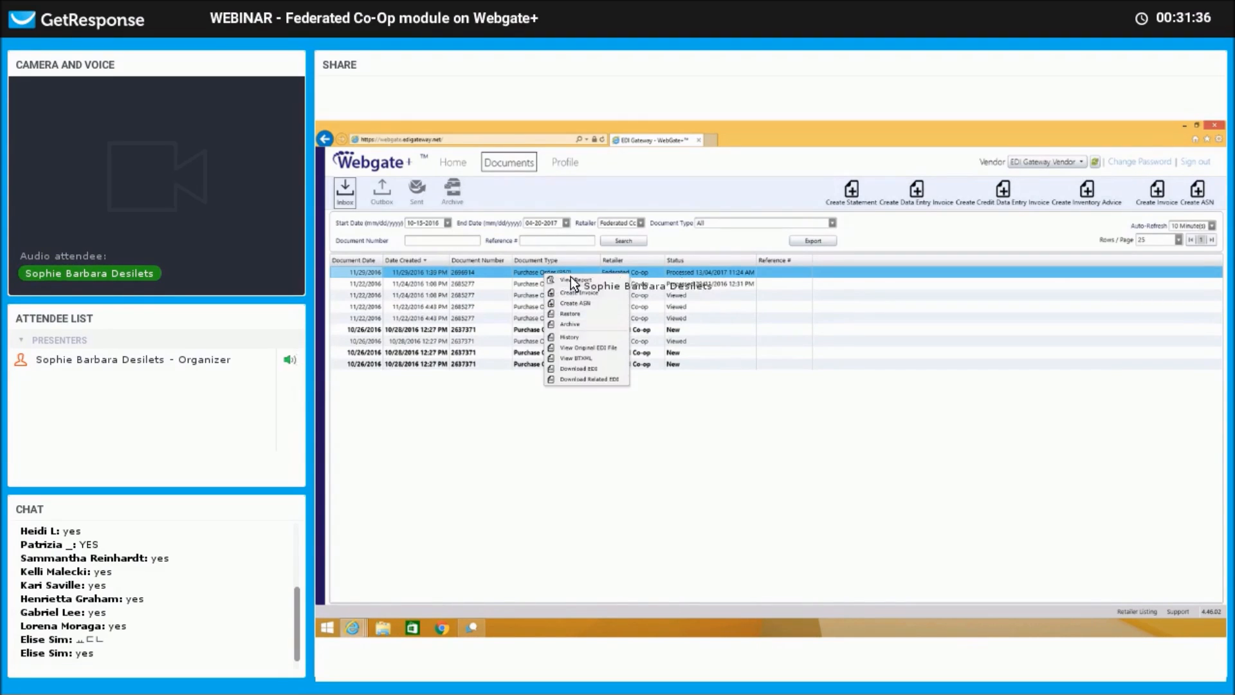
left_click(605, 327)
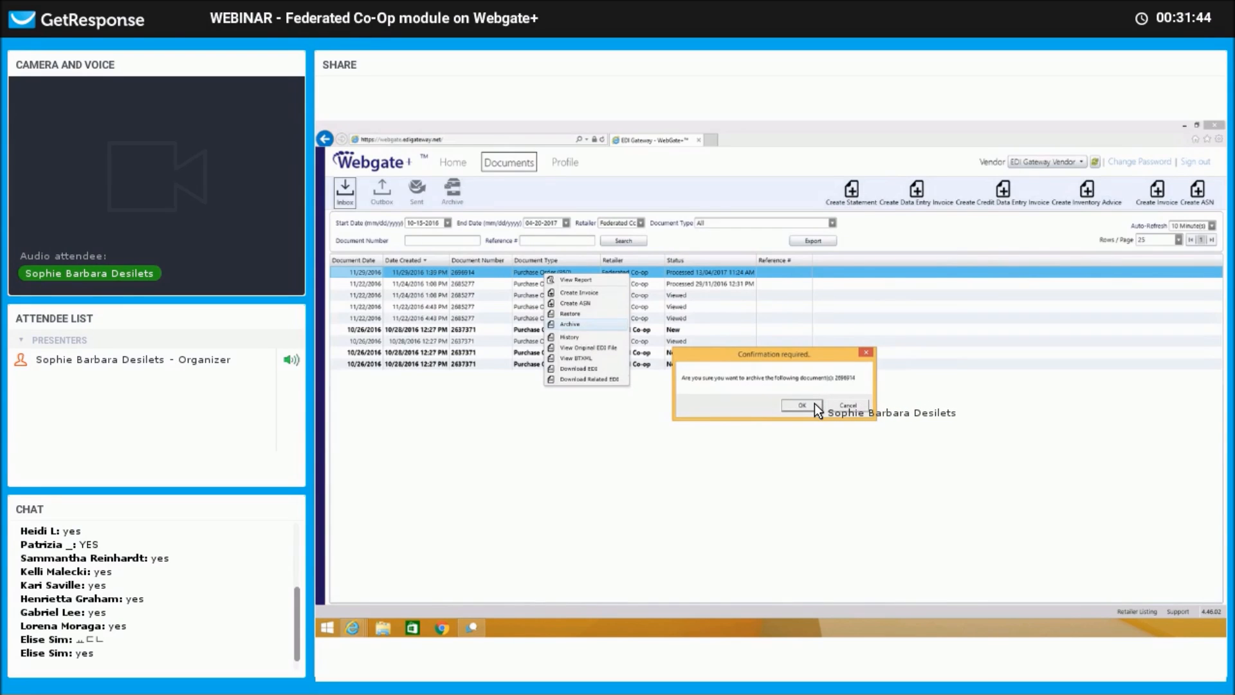
left_click(814, 404)
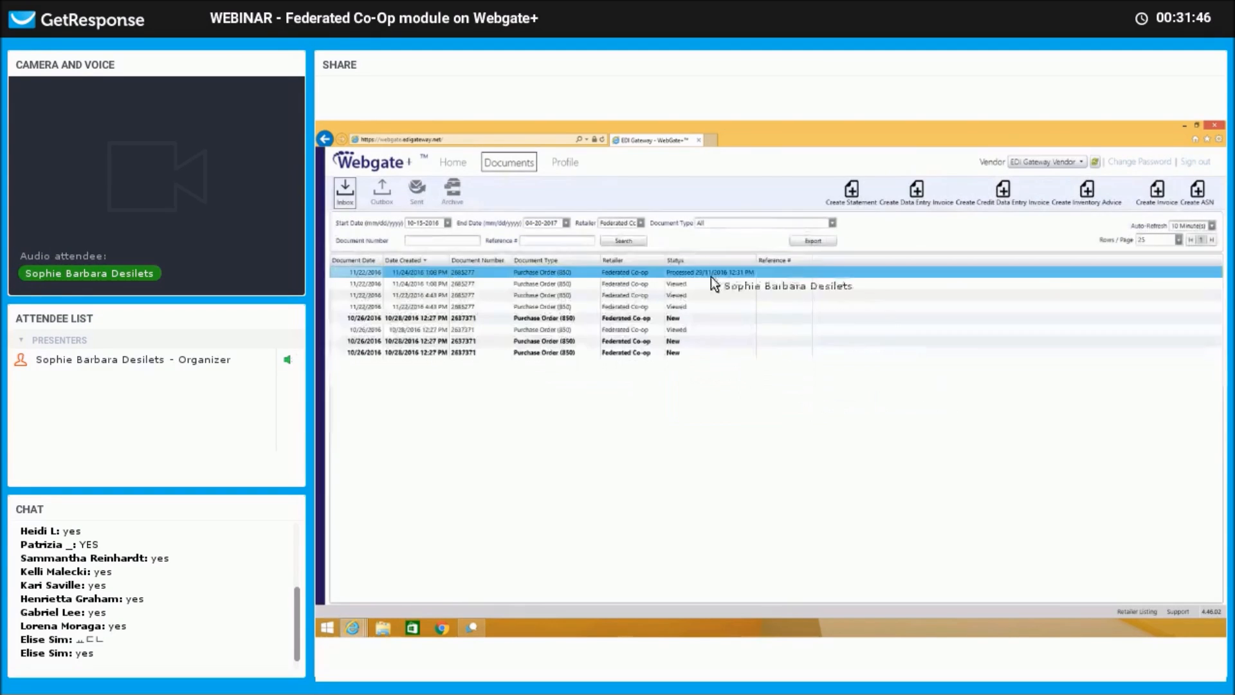
left_click(455, 190)
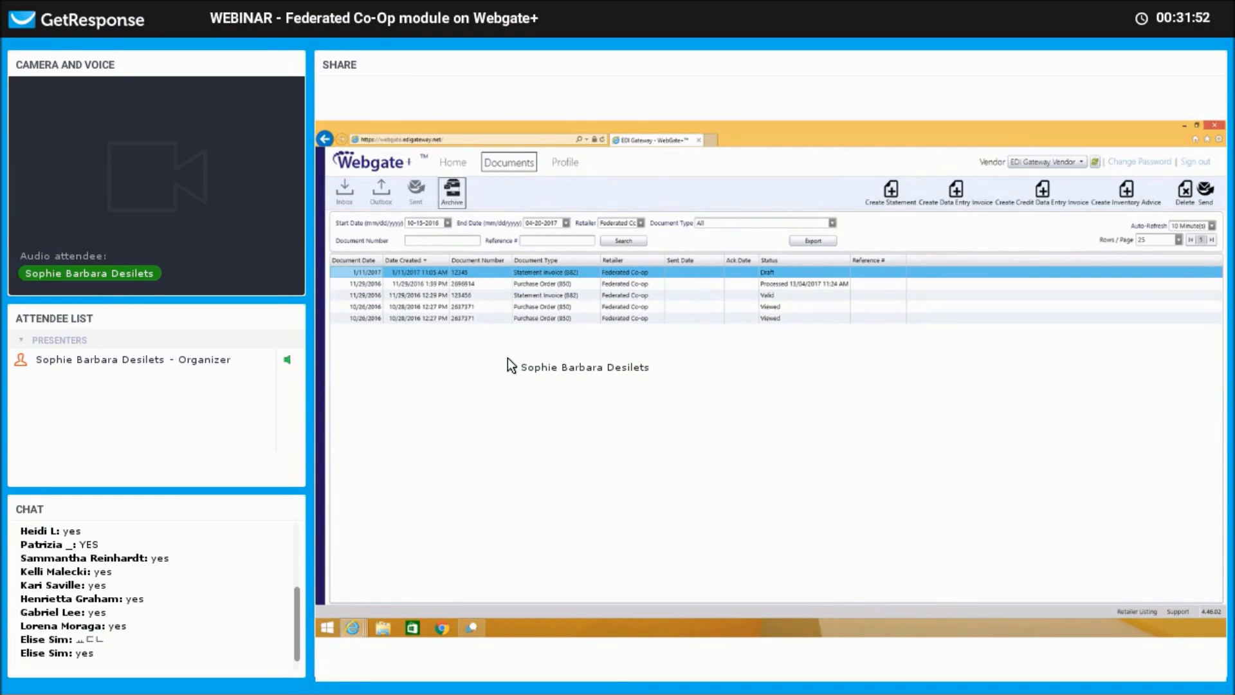
Switch back to the Sent documents list.
left_click(416, 192)
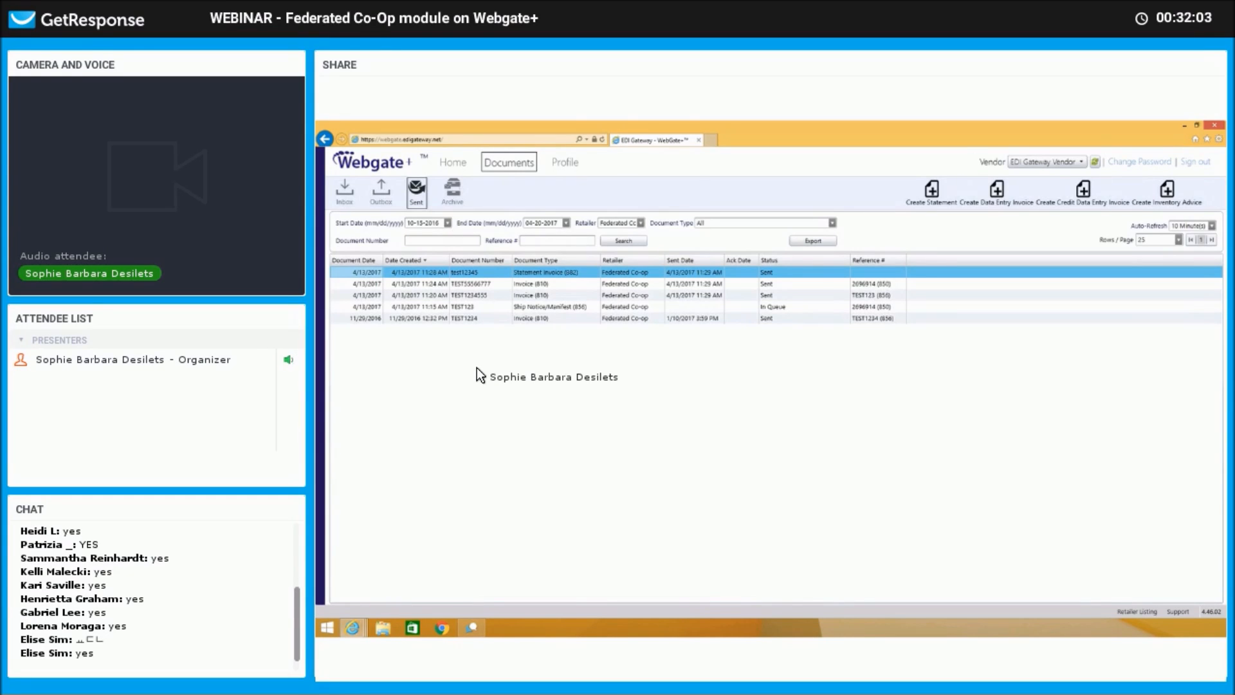
Archive statement test12345 from Sent and view the Archive list.
right_click(555, 273)
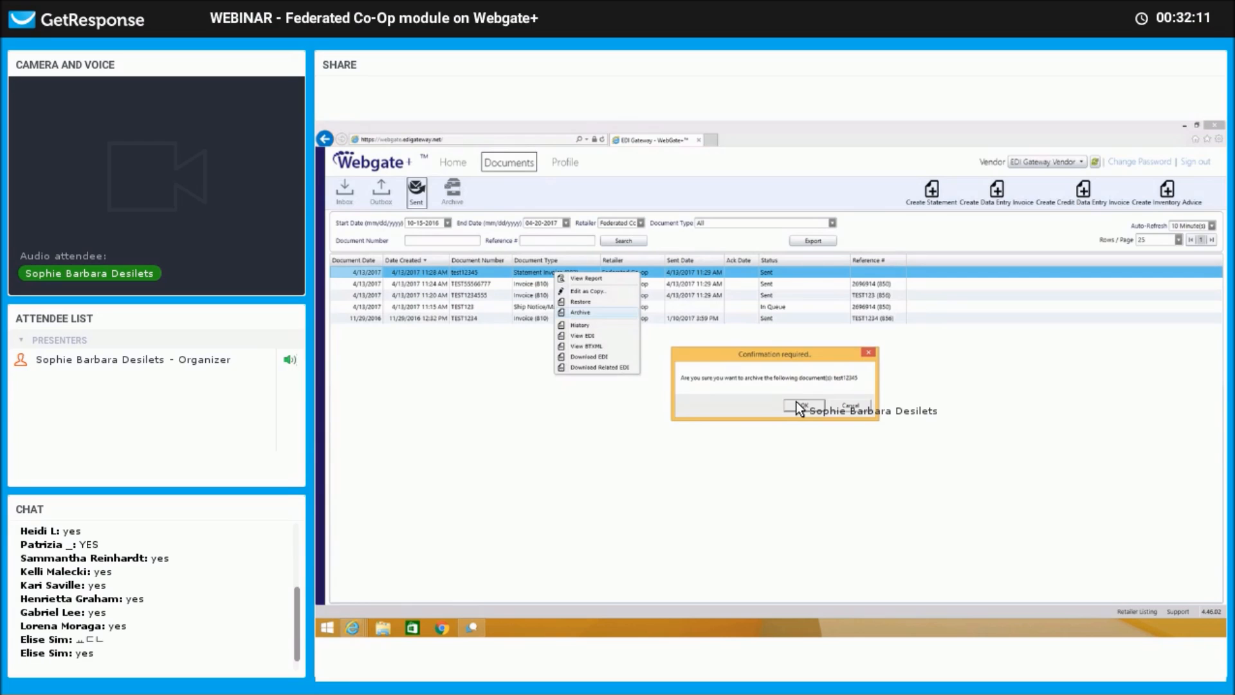
left_click(798, 407)
left_click(453, 193)
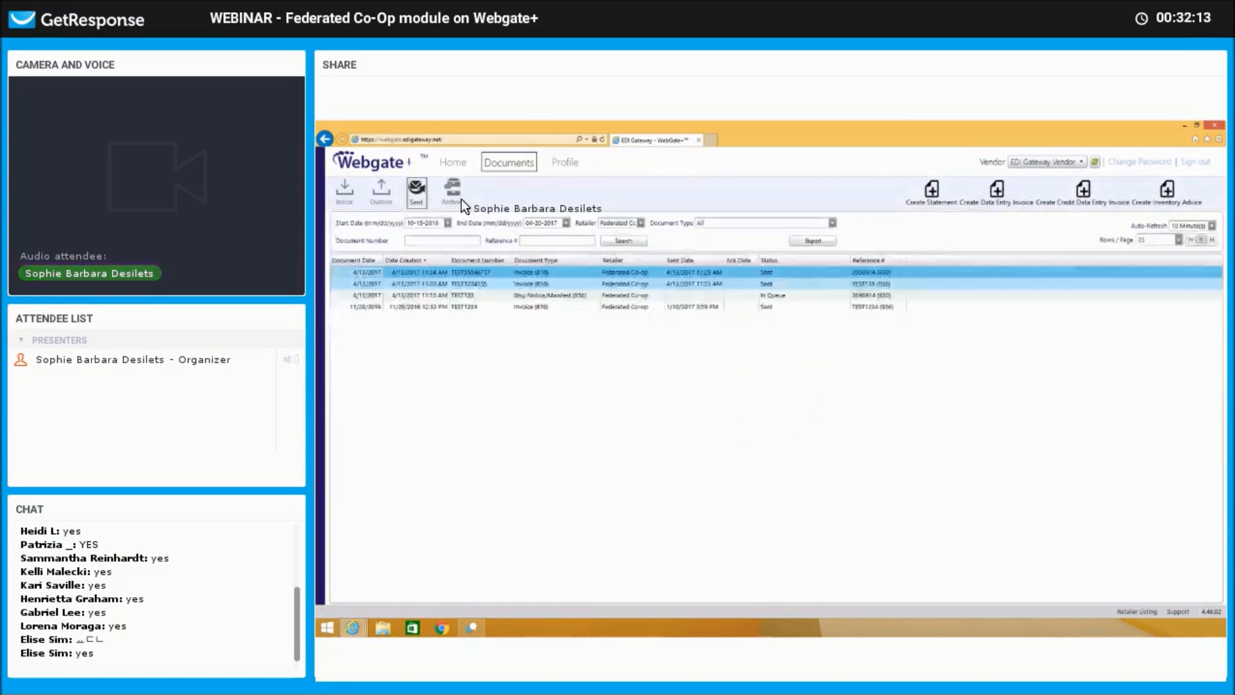